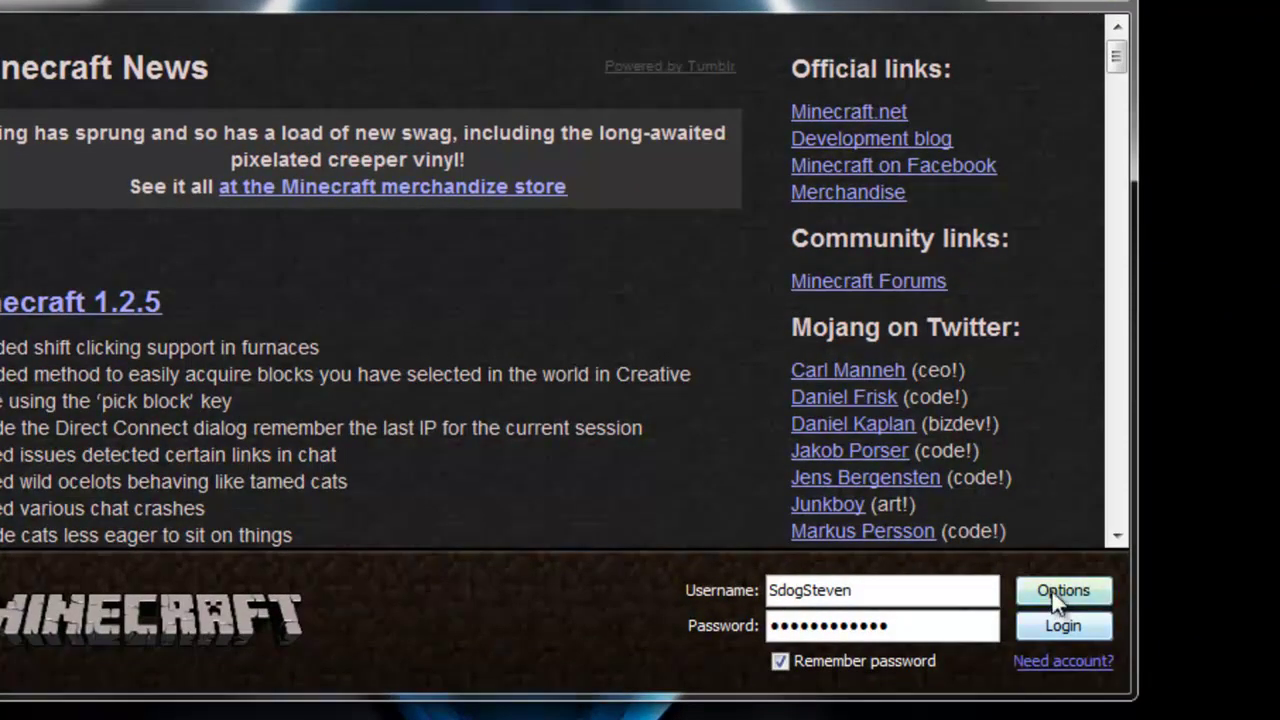
Force a game update in the launcher options and log in so that Minecraft downloads its packages.
left_click(1052, 592)
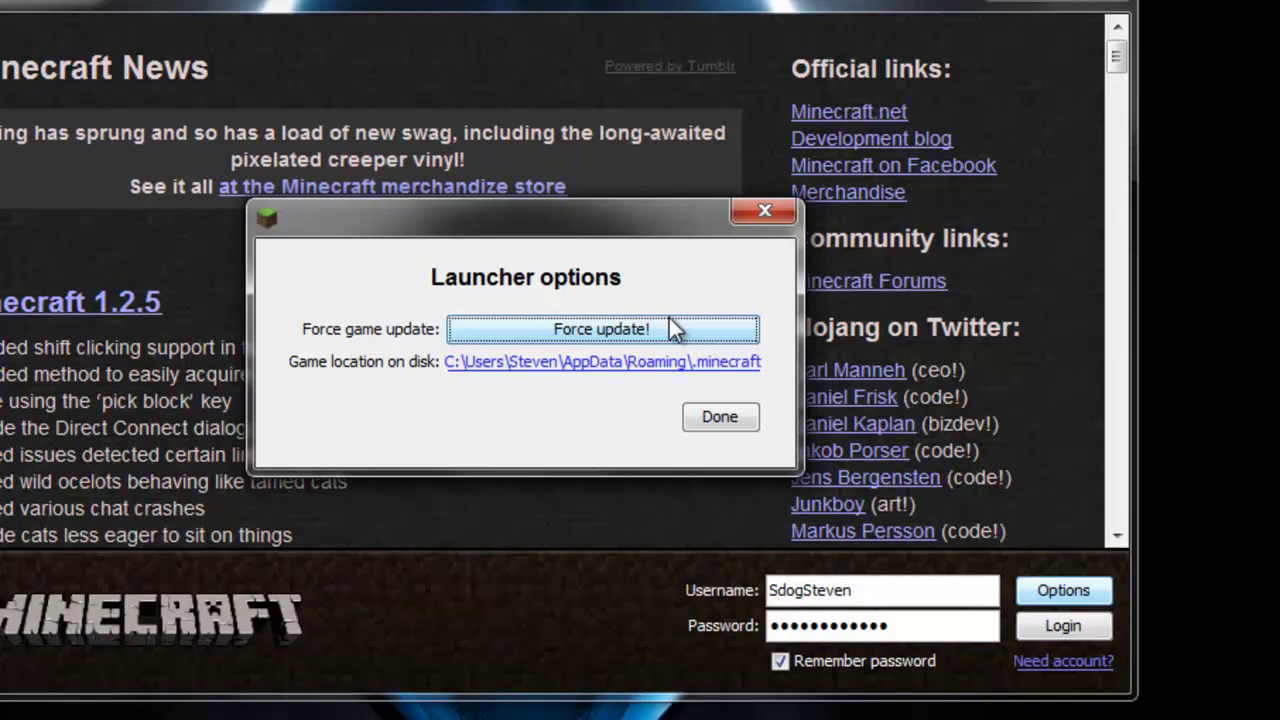
left_click(672, 322)
left_click(706, 418)
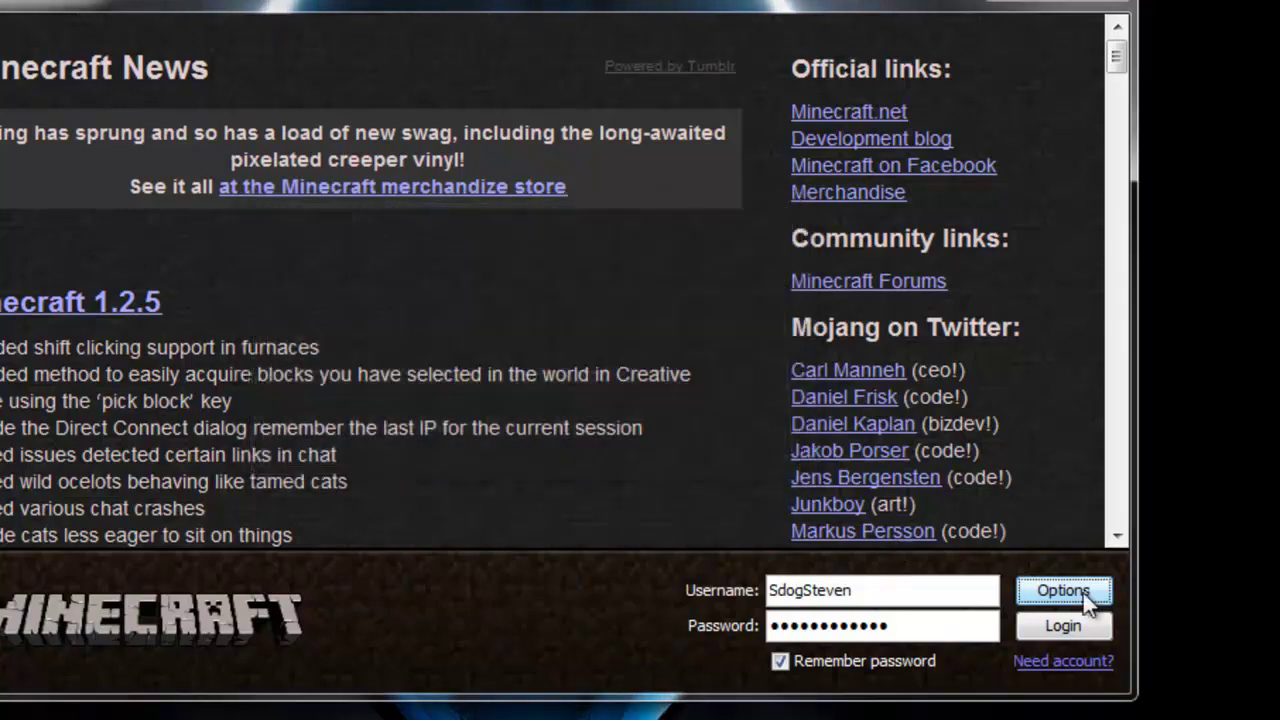
left_click(1091, 620)
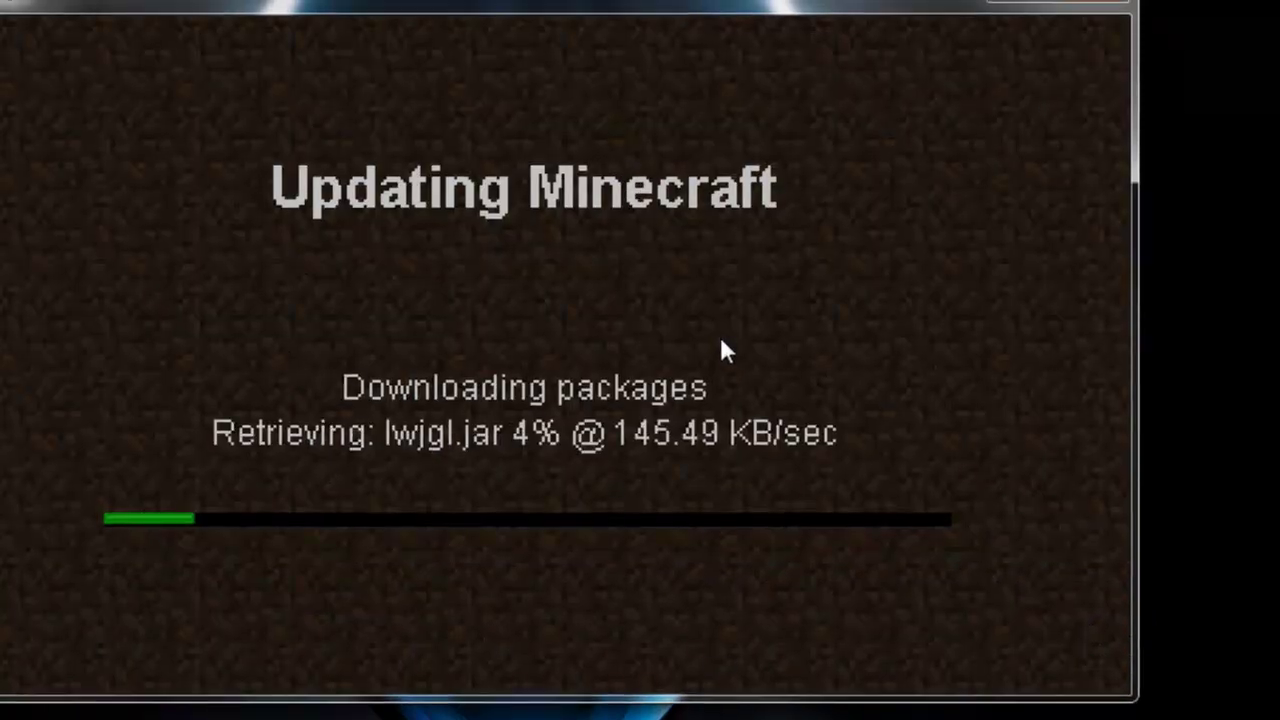
left_click(1045, 63)
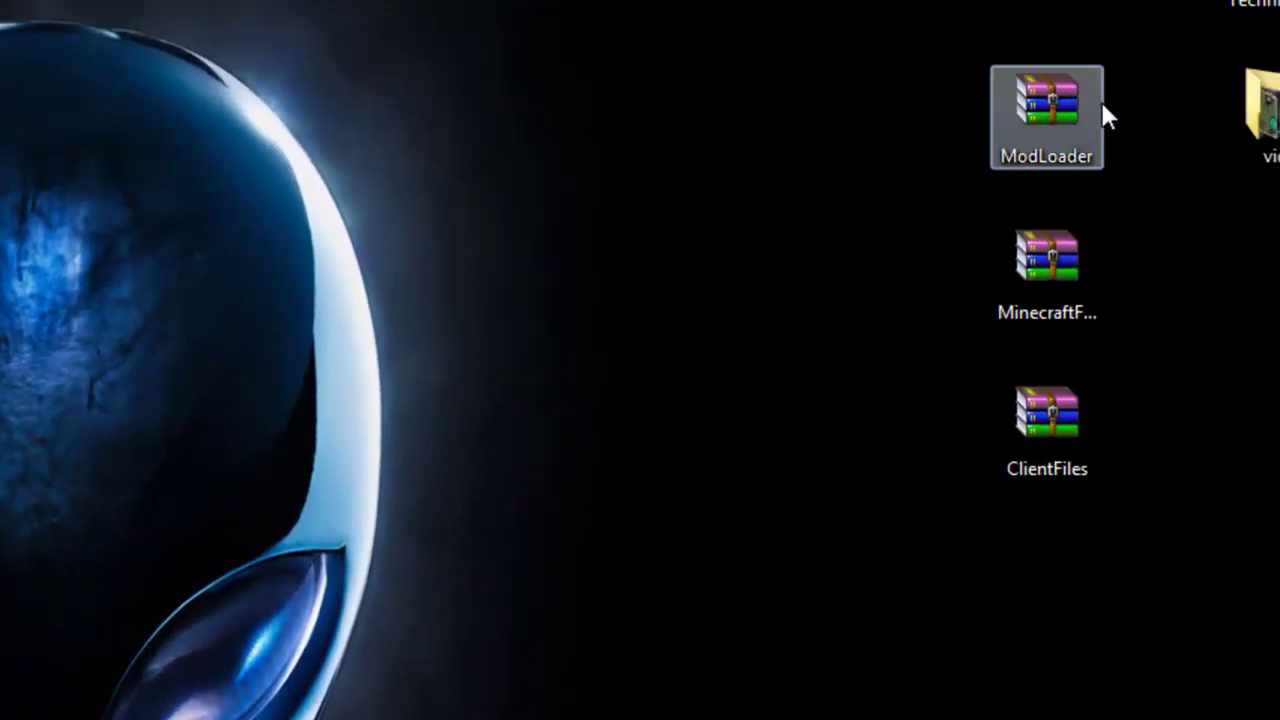
Check the client archives on the desktop: ModLoader, the Minecraft Forge client and ClientFiles.
left_click(1060, 257)
left_click(1085, 437)
left_click_drag(1094, 550, 867, 67)
left_click(866, 64)
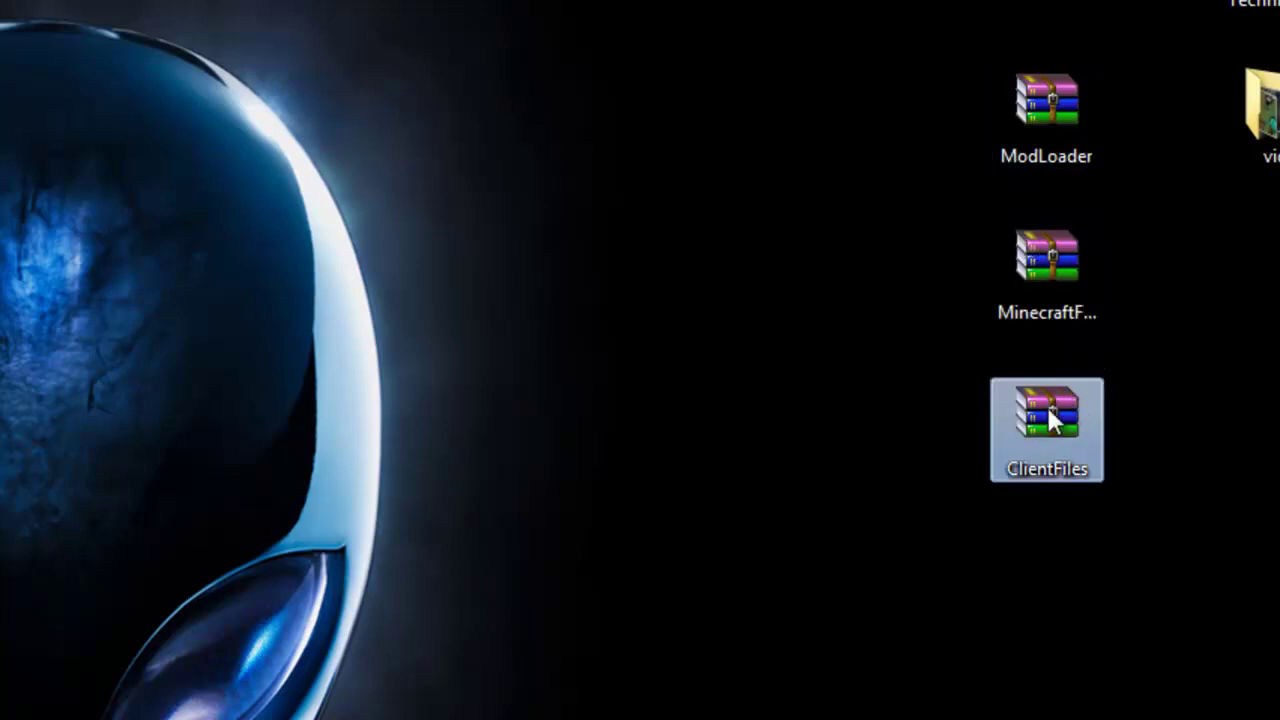
left_click_drag(1110, 606, 994, 2)
left_click(754, 264)
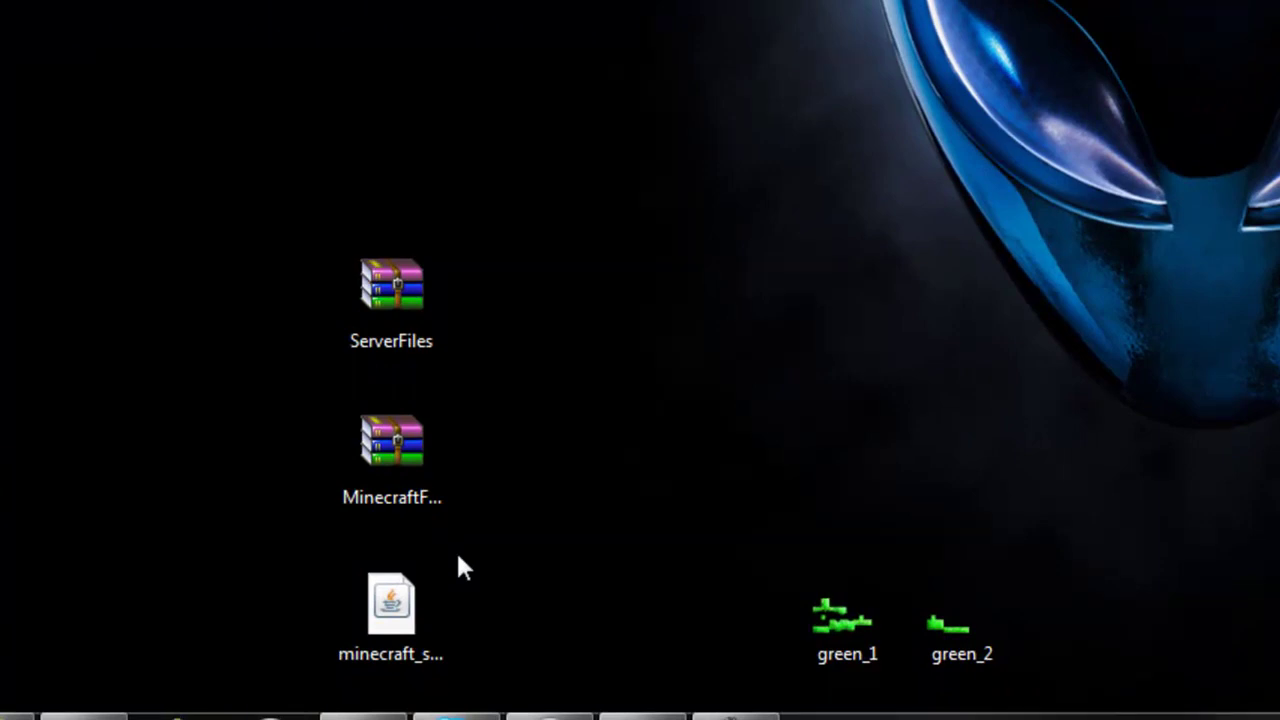
Check the server downloads on the desktop: the minecraft_server jar, the Minecraft Forge server archive and ServerFiles.
left_click(409, 592)
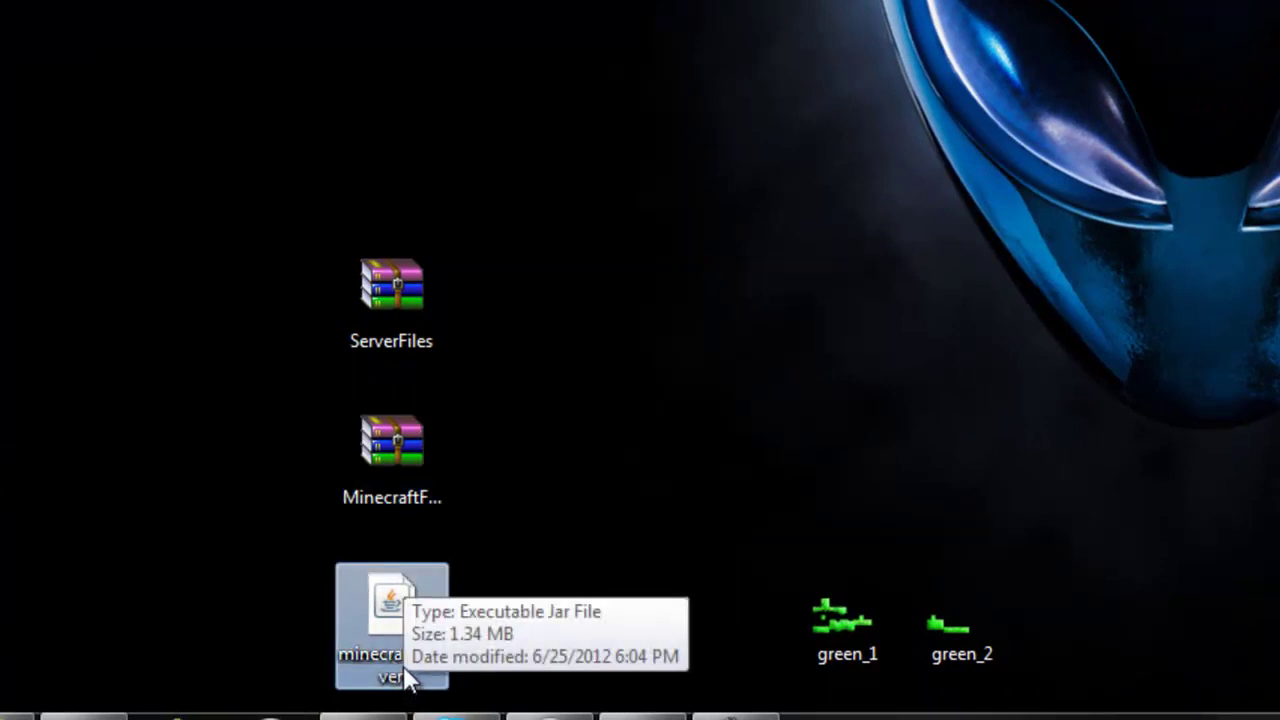
left_click(383, 508)
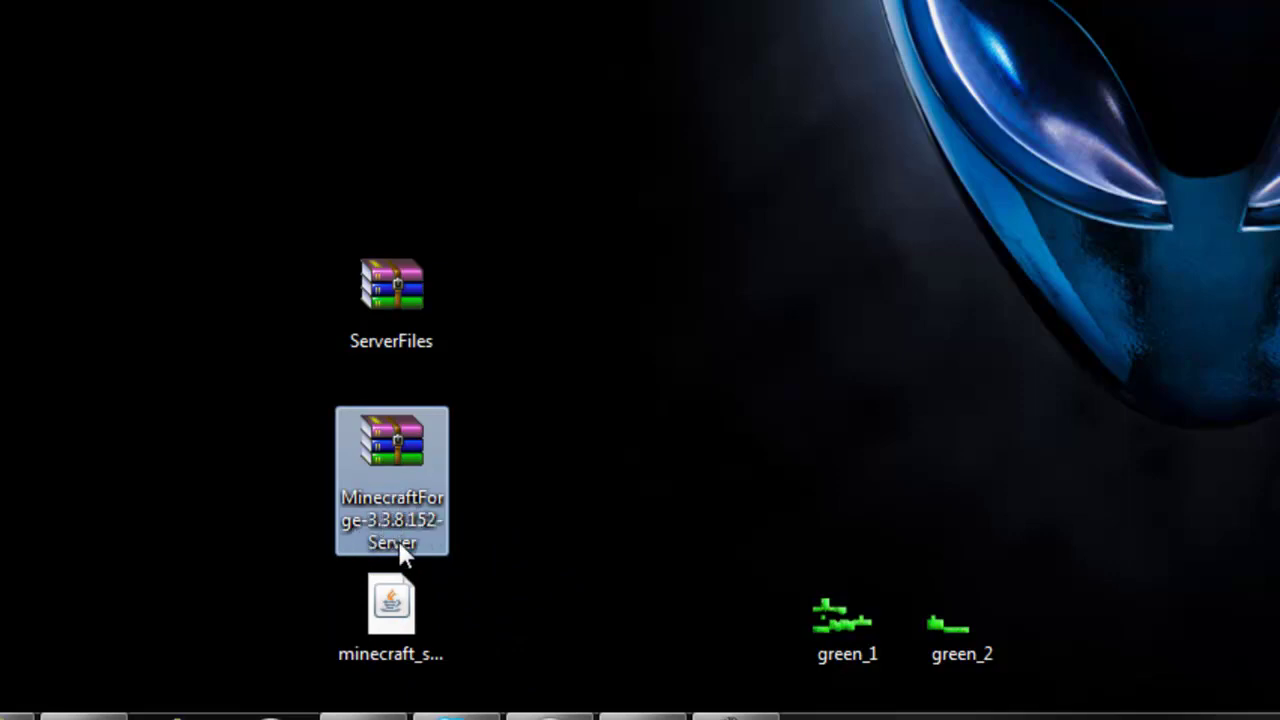
left_click(377, 343)
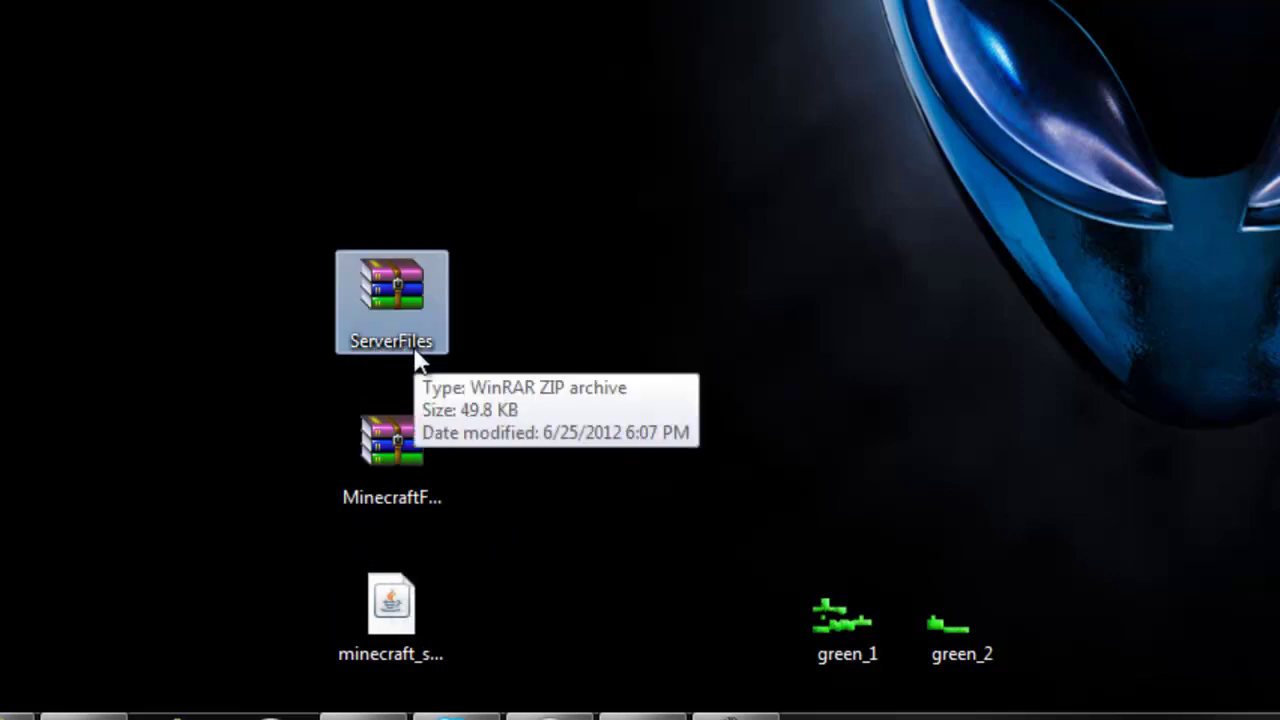
left_click_drag(540, 636, 318, 235)
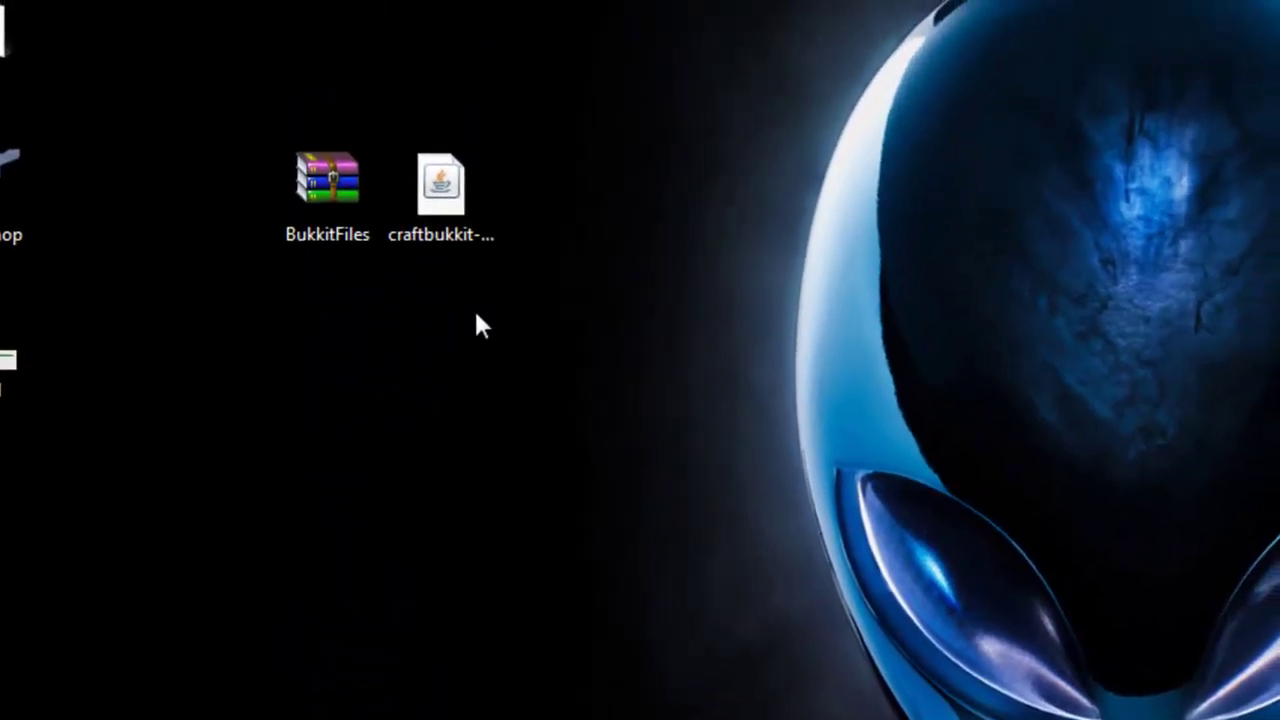
Check the Bukkit downloads on the desktop: the BukkitFiles archive and the craftbukkit jar.
left_click_drag(486, 301, 263, 249)
left_click(269, 283)
left_click(301, 198)
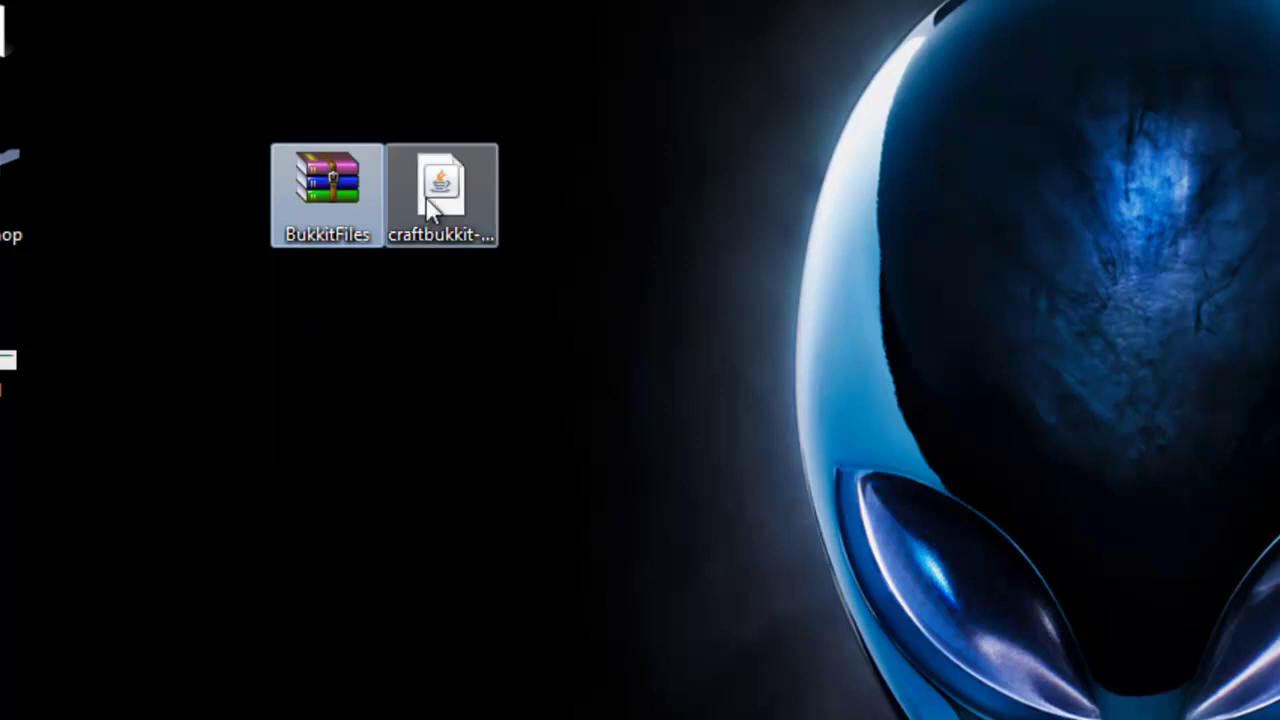
left_click(441, 310)
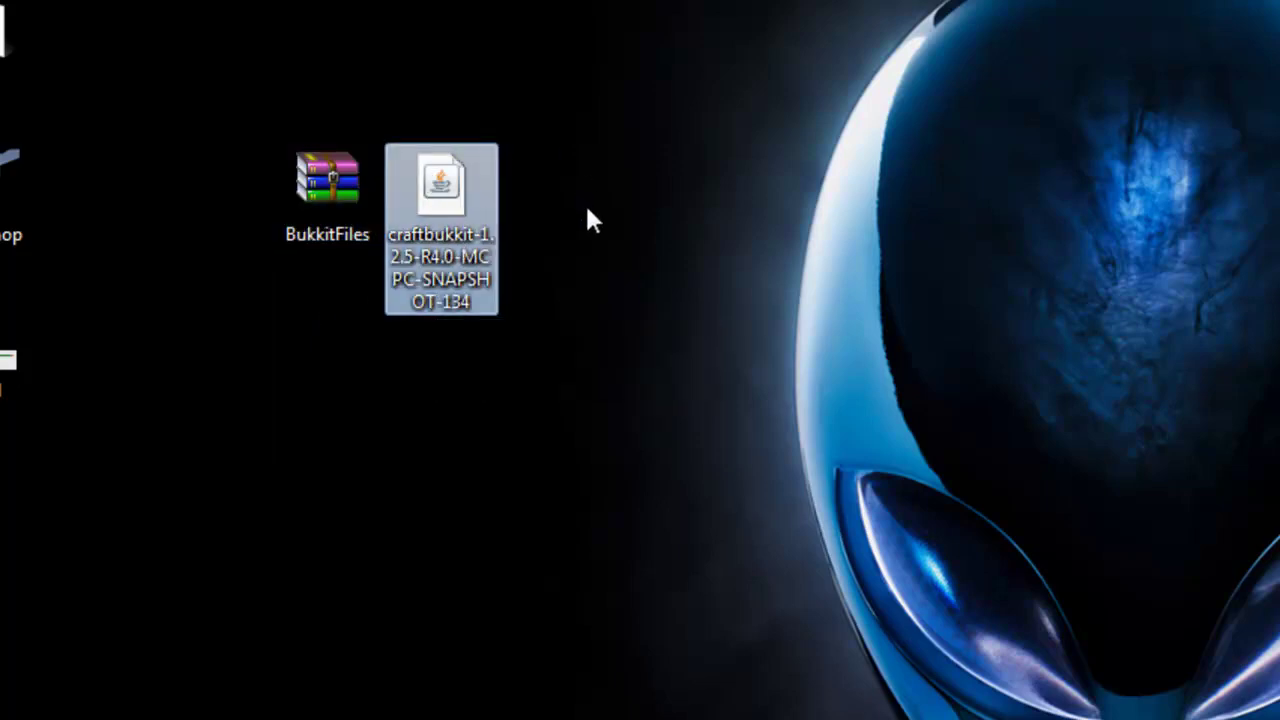
left_click_drag(603, 293, 250, 162)
left_click(624, 334)
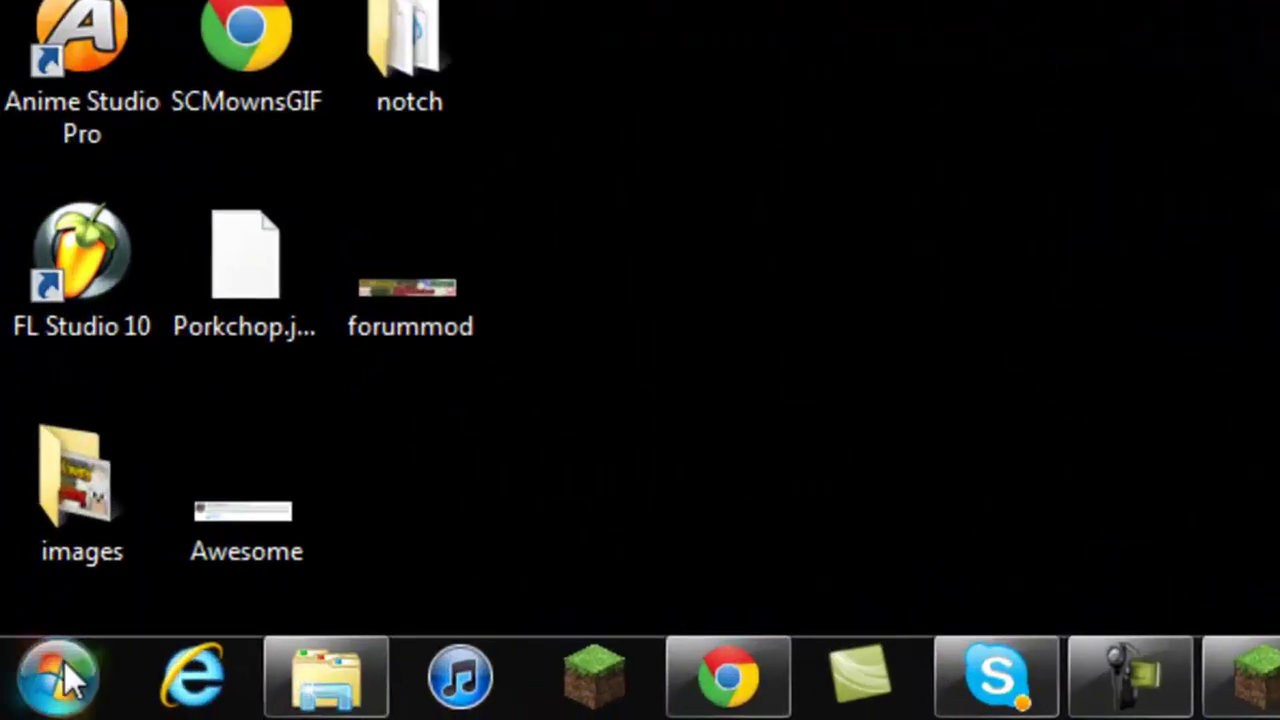
Search Windows for %appdata% and open the Roaming folder.
left_click(17, 707)
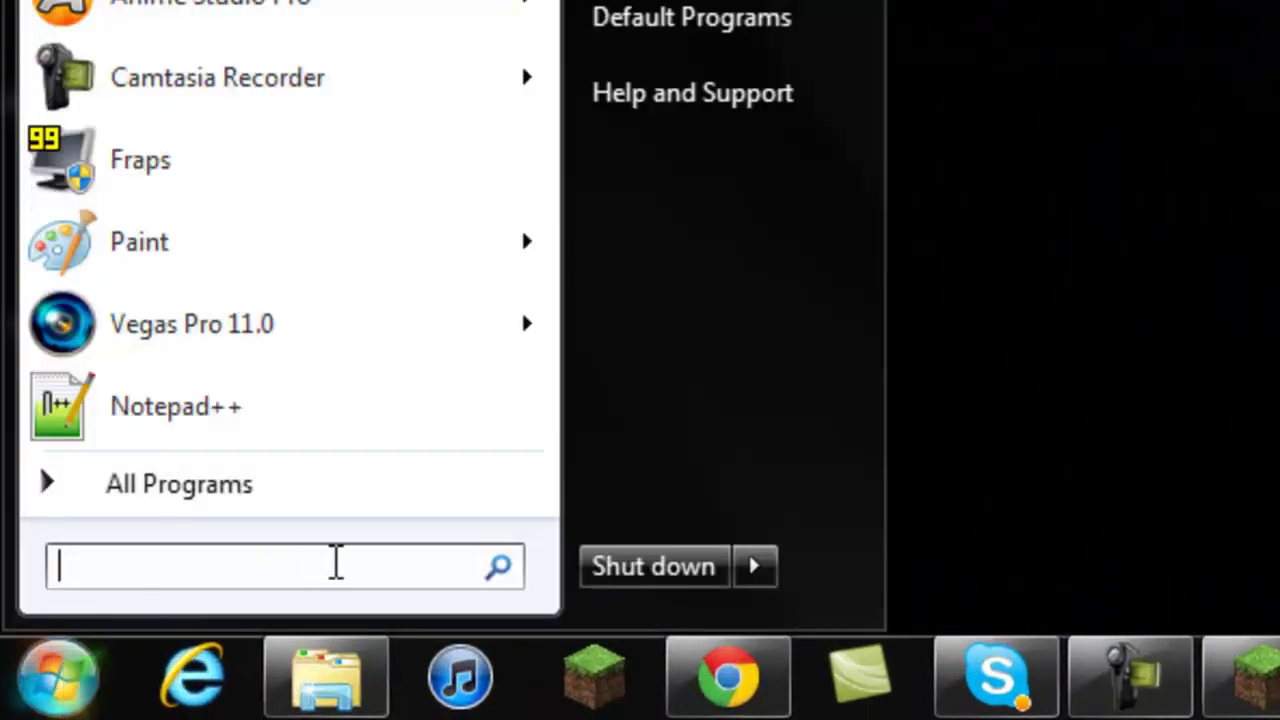
type("%app")
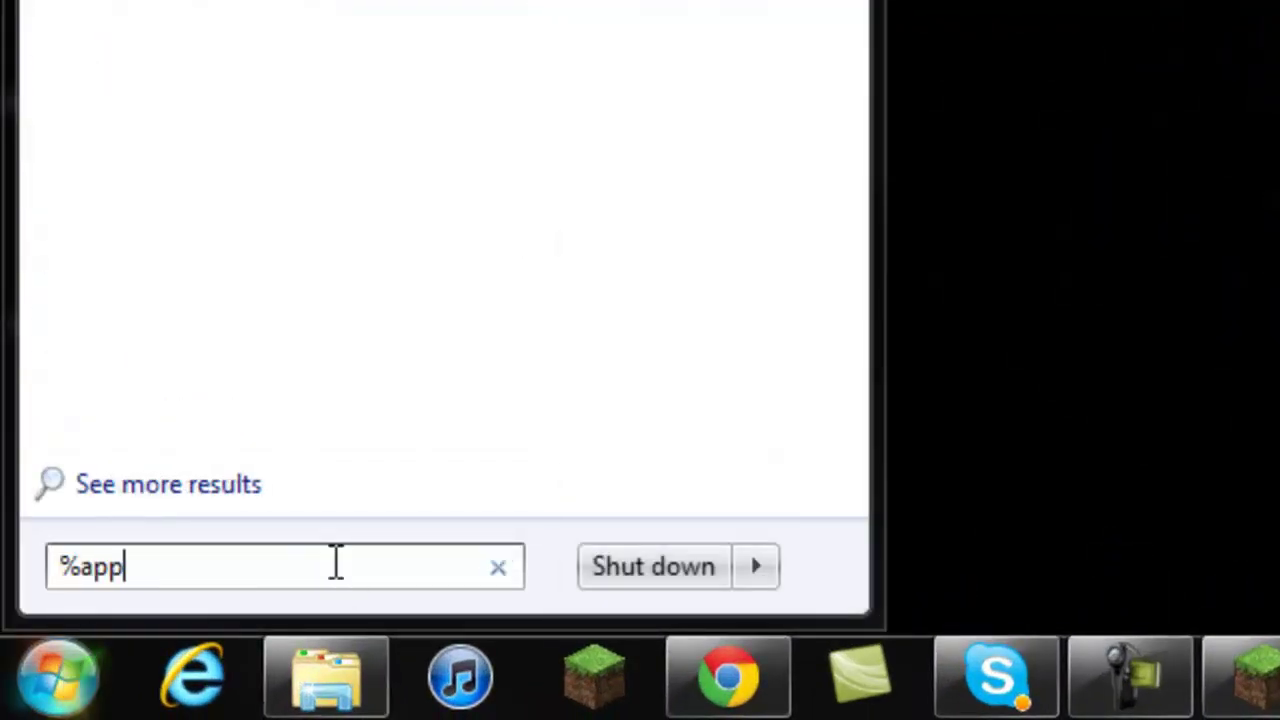
type("data%")
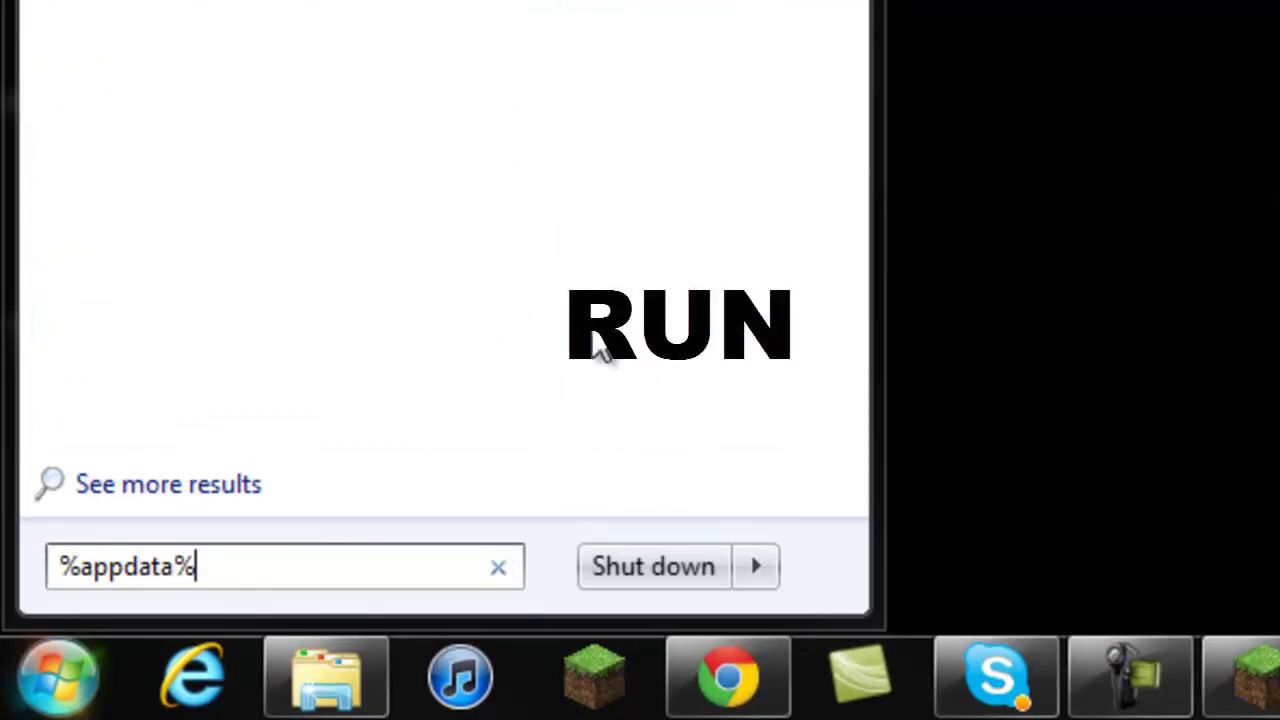
key("Return")
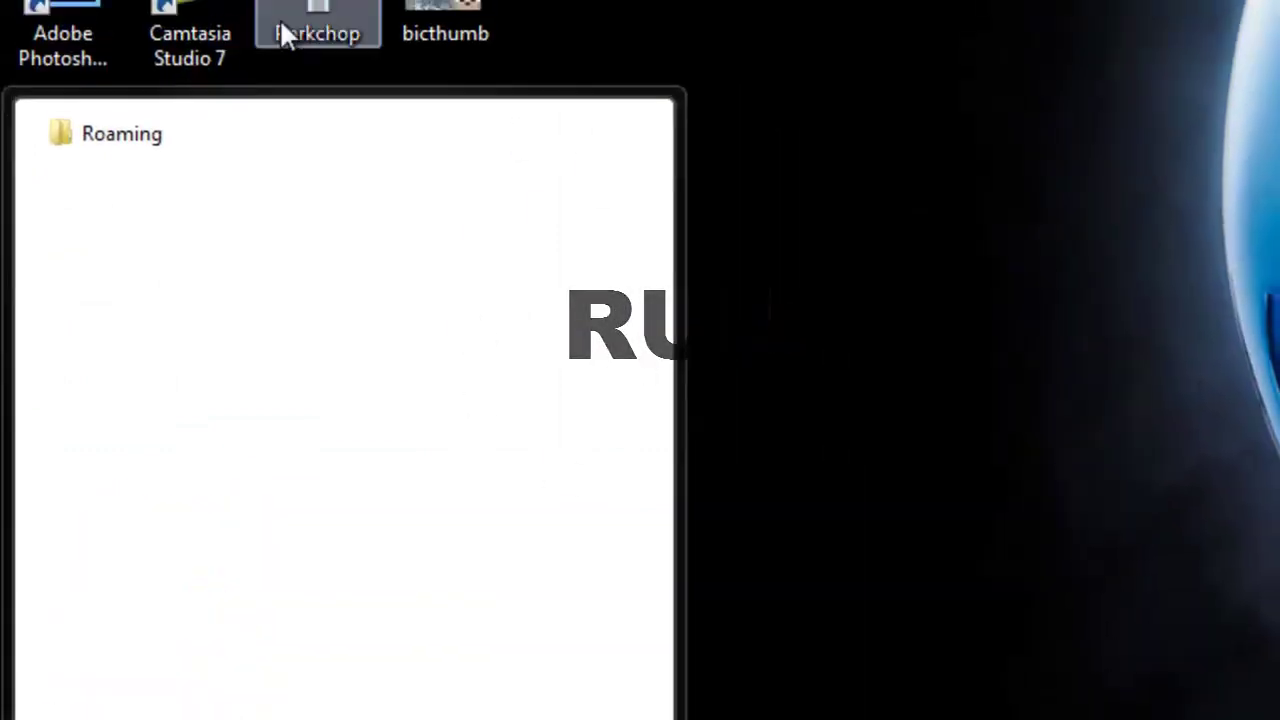
left_click(236, 148)
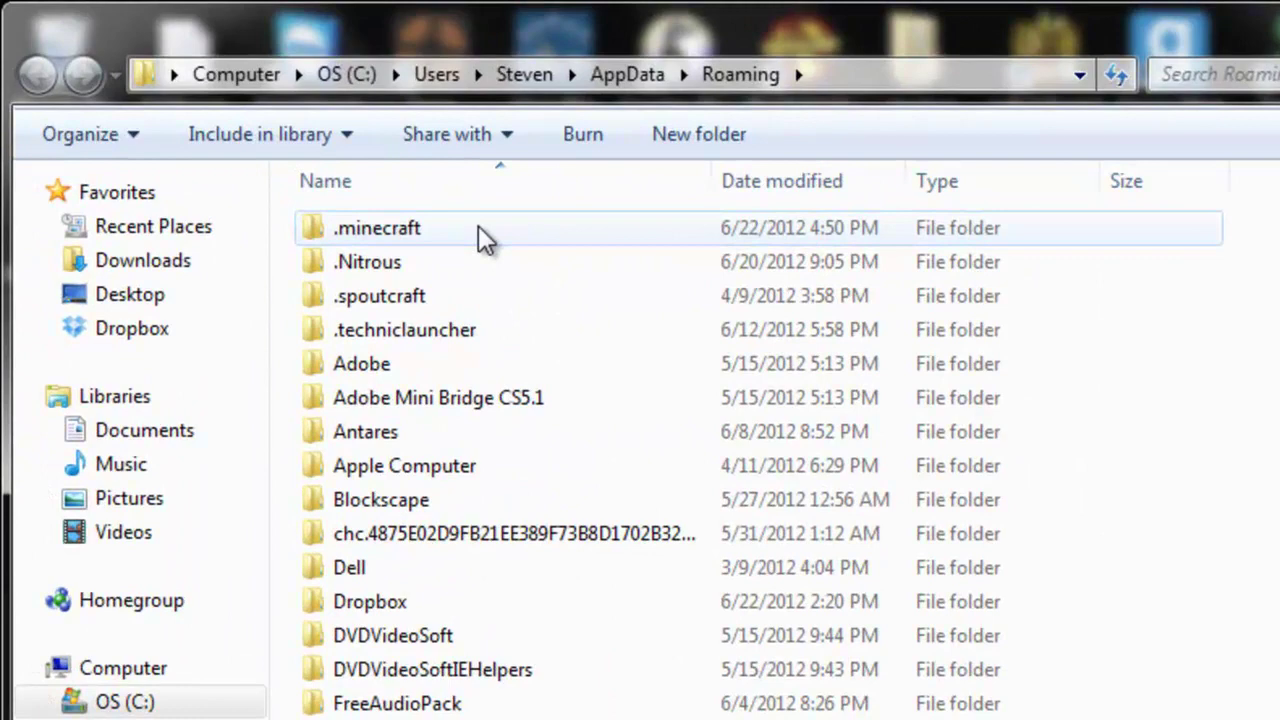
Go to the bin folder inside .minecraft and close the Minecraft game window.
double_click(478, 228)
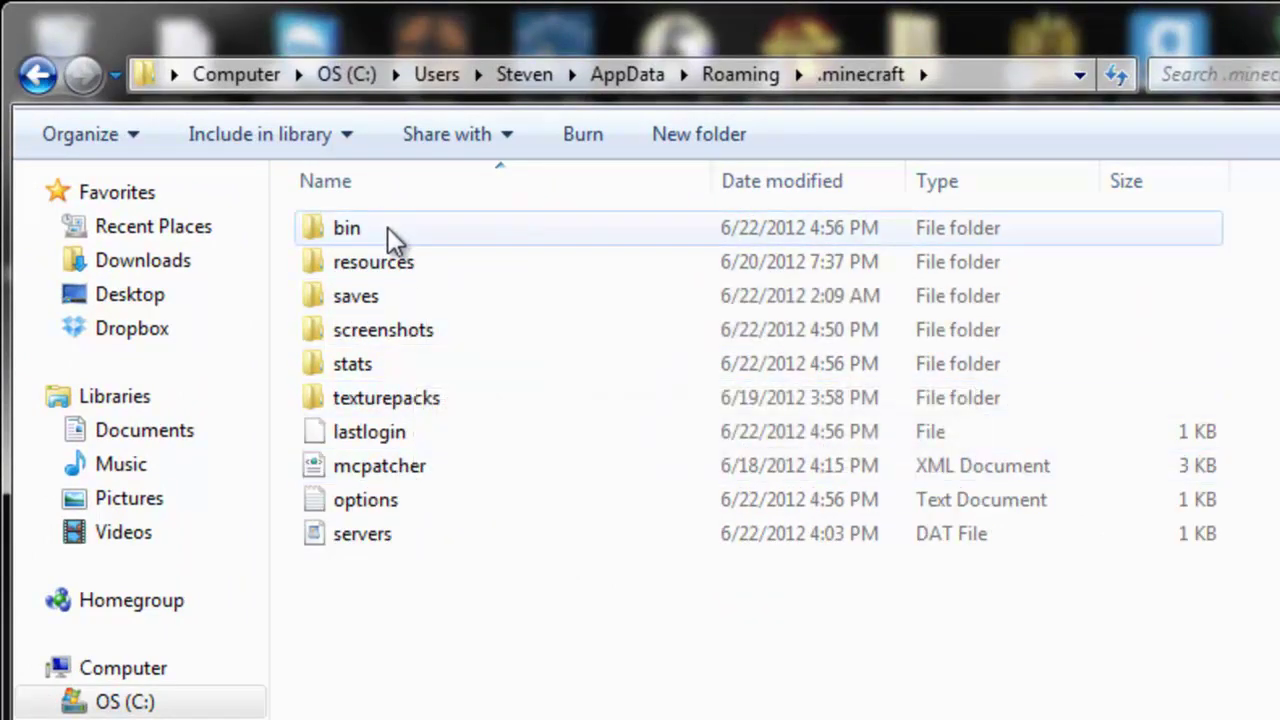
double_click(417, 229)
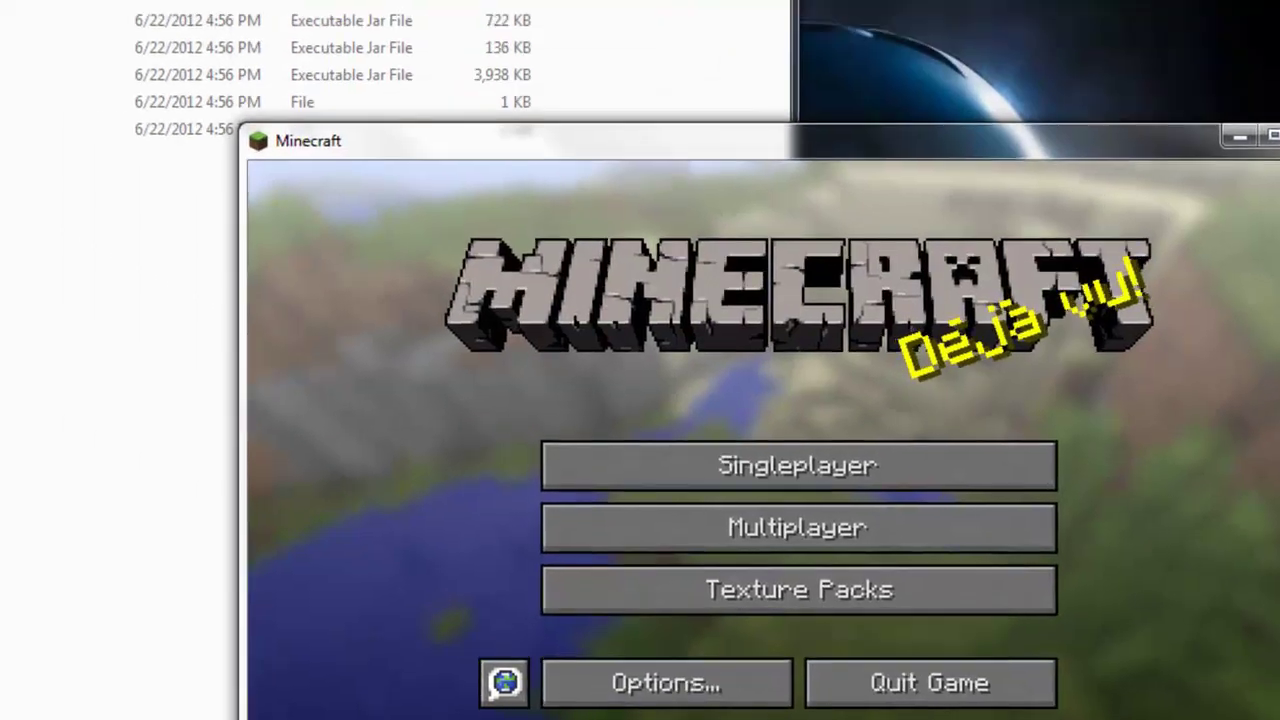
left_click(1110, 55)
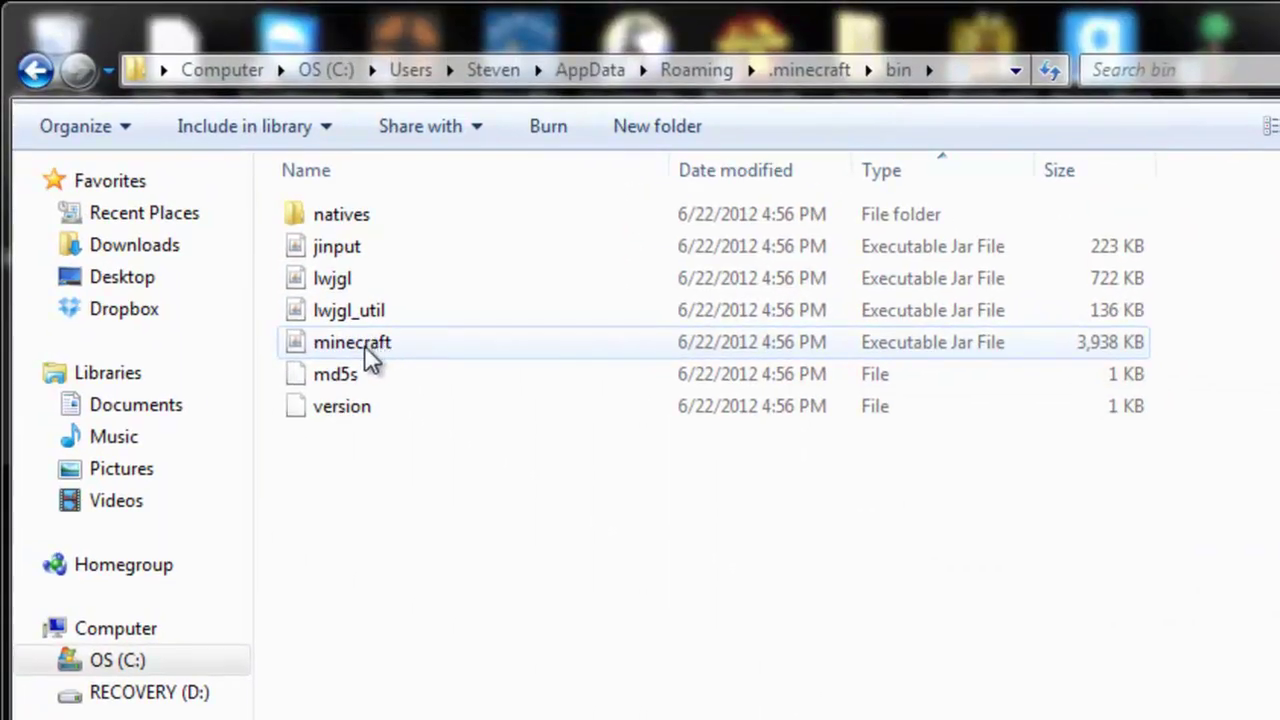
Open the minecraft jar file in the bin folder with WinRAR archiver.
right_click(362, 346)
mouse_move(434, 436)
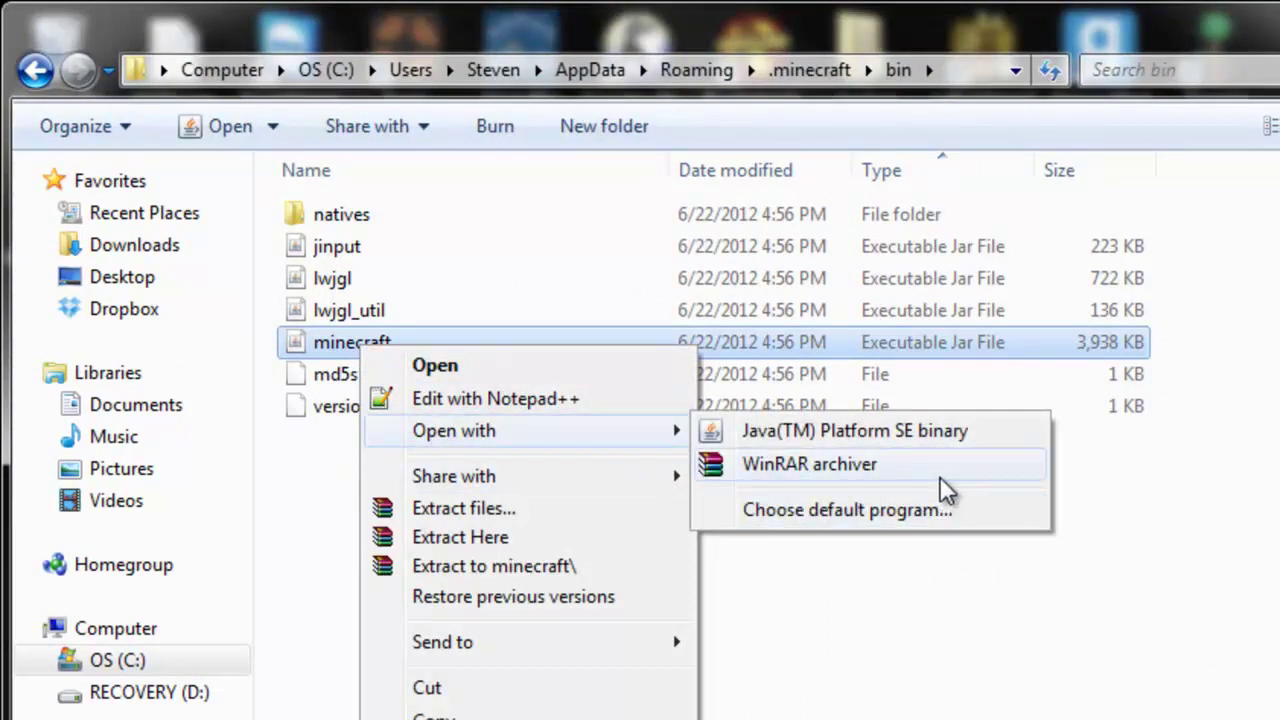
left_click(900, 466)
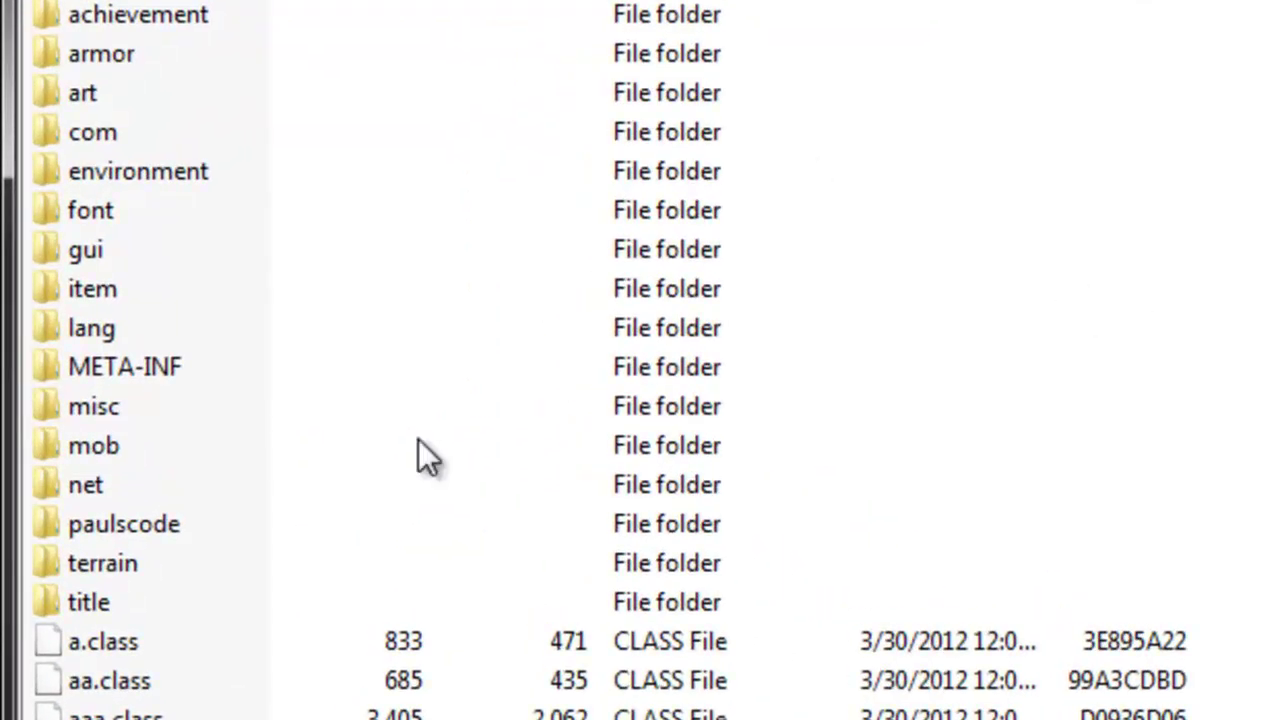
Delete the META-INF folder from the minecraft.jar archive and confirm the deletion.
left_click(222, 371)
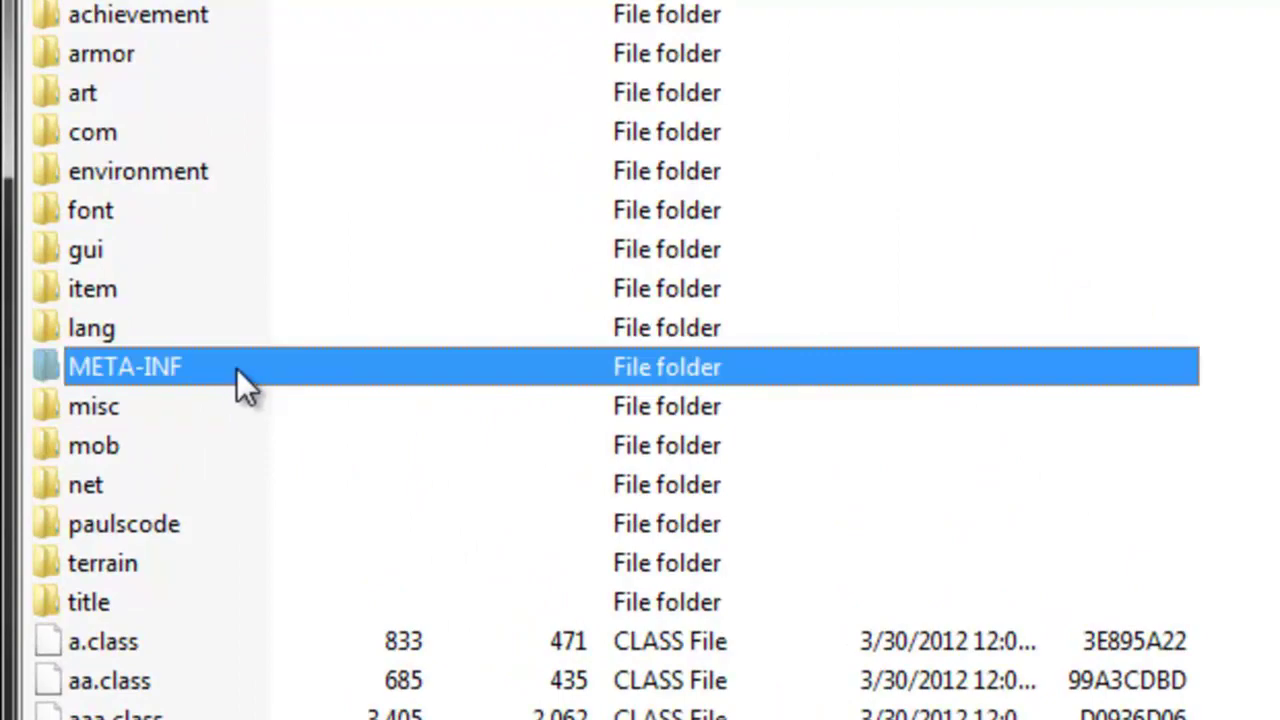
right_click(247, 368)
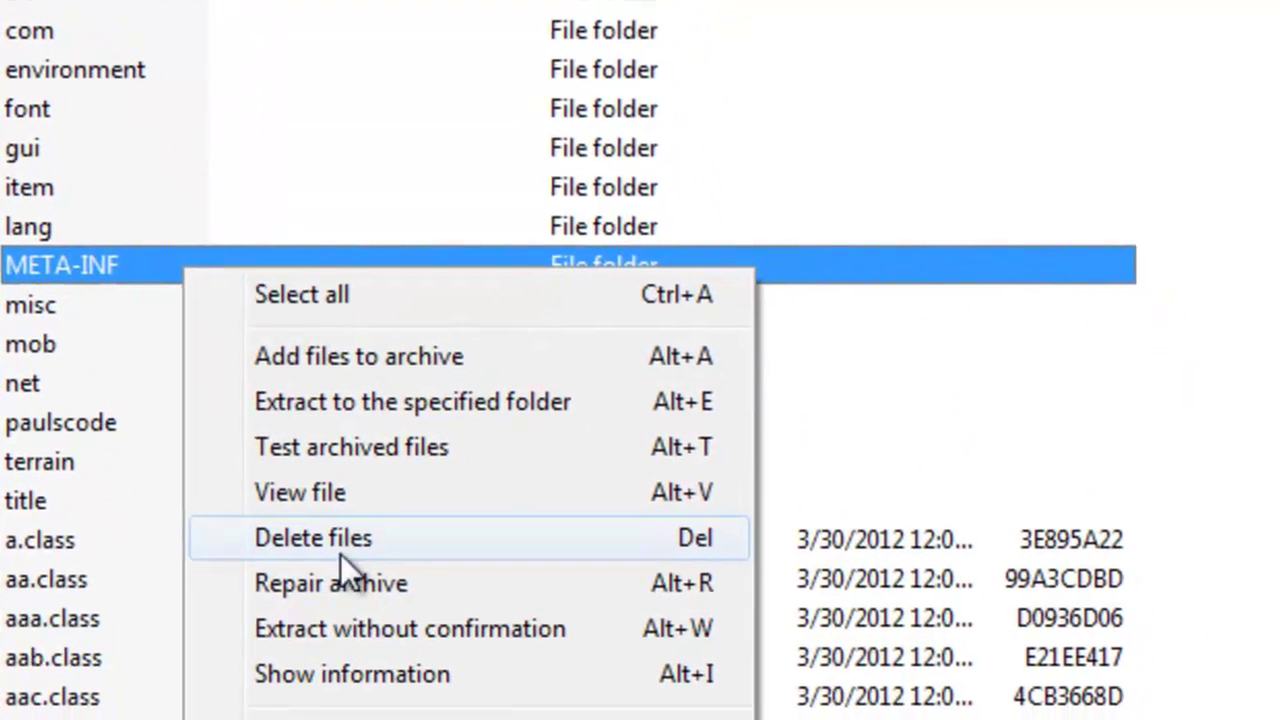
left_click(340, 550)
left_click(685, 455)
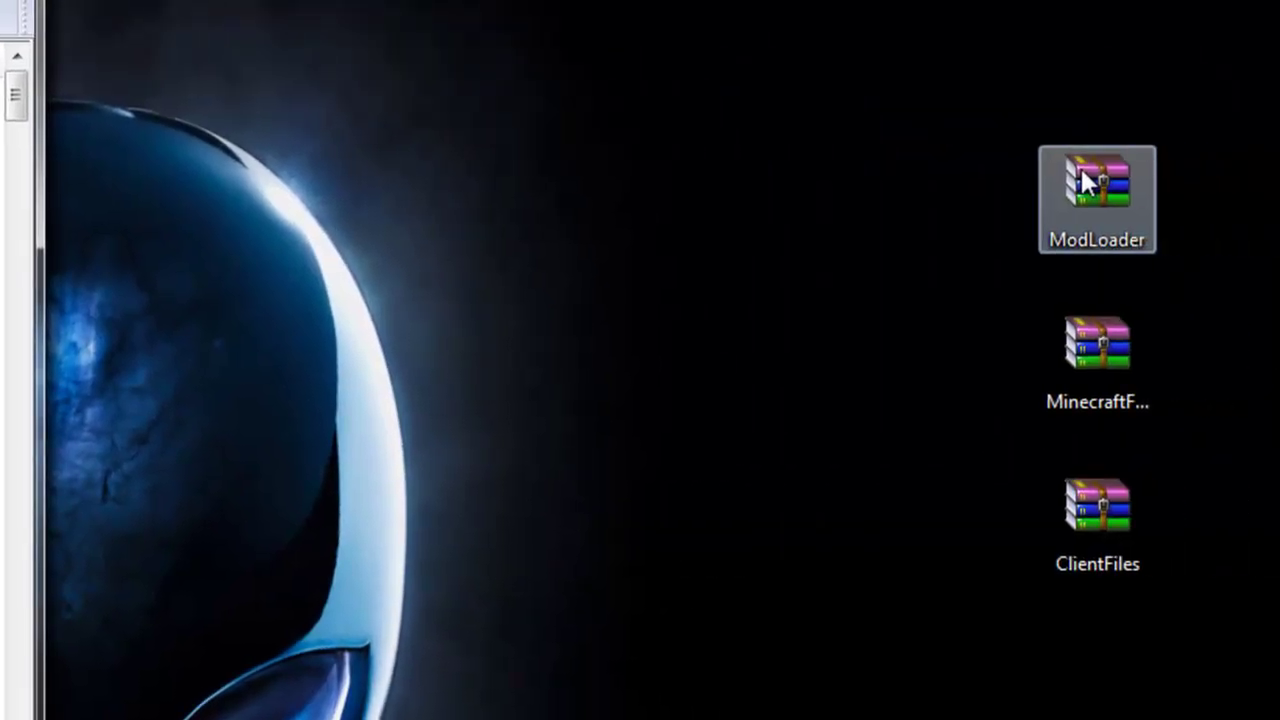
Add all files from ModLoader.zip to minecraft.jar with the default archive settings, and move the ModLoader archive aside on the desktop.
double_click(1082, 172)
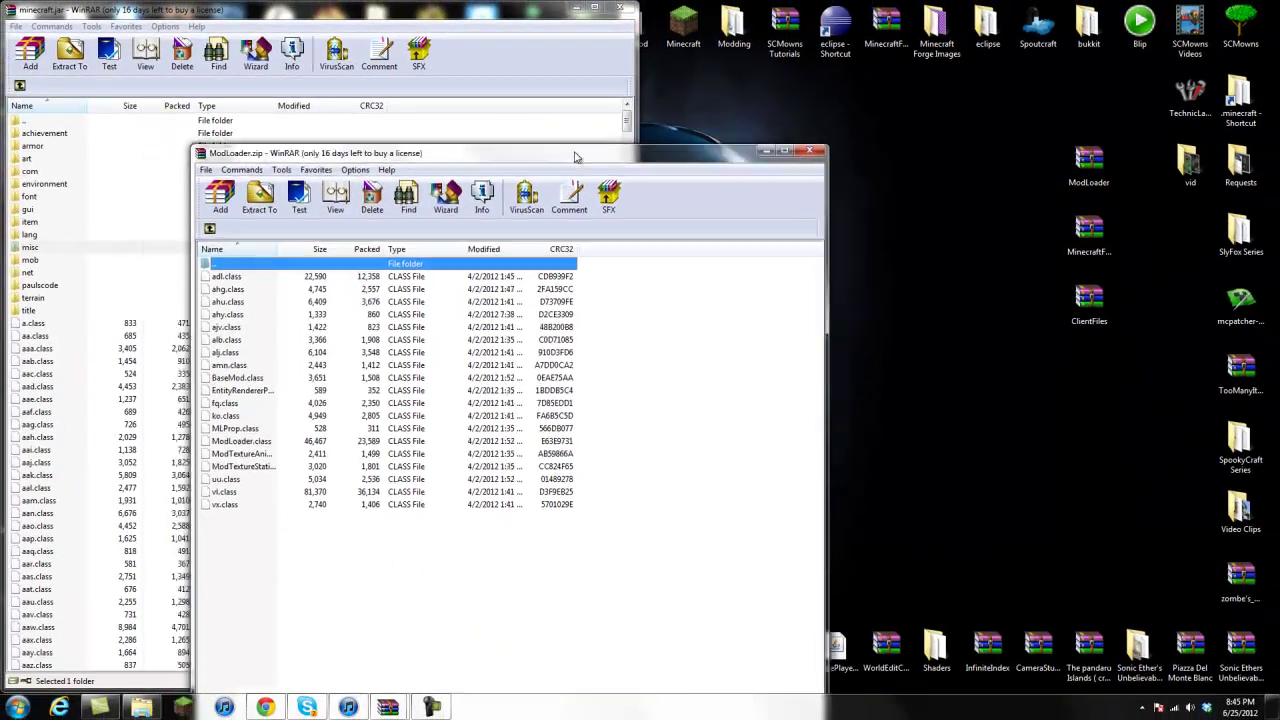
left_click_drag(574, 152, 1279, 35)
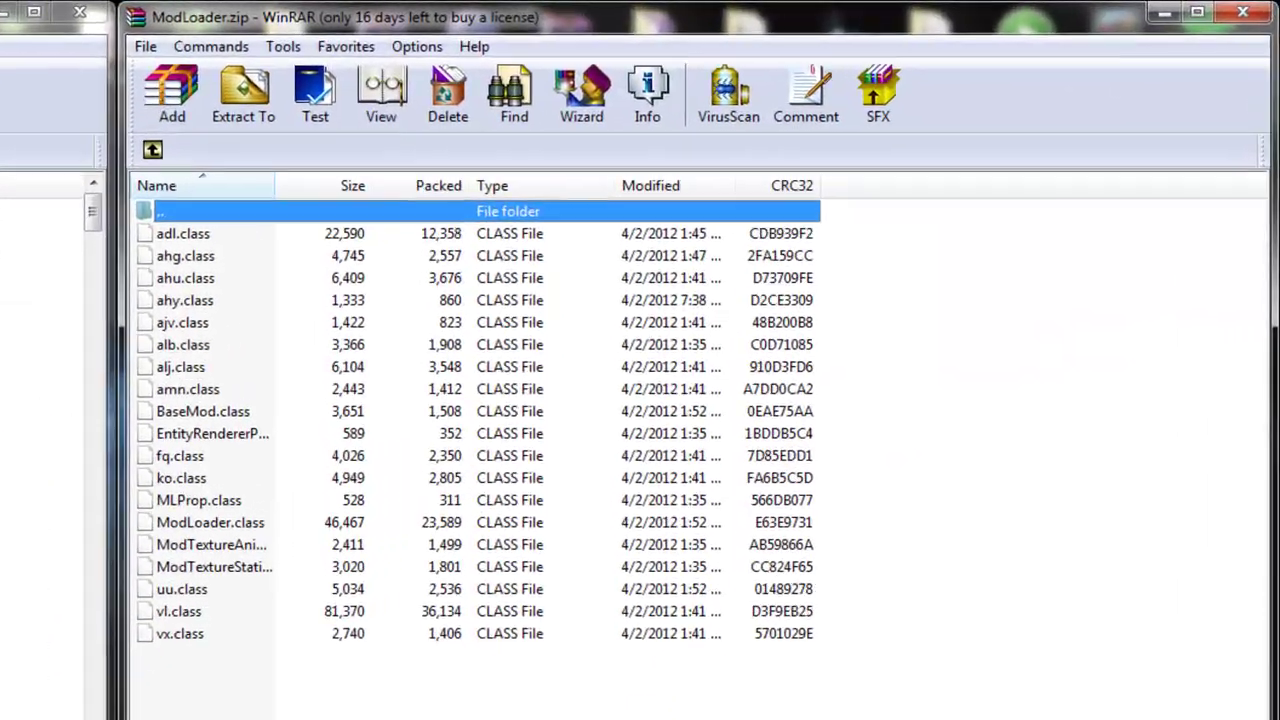
left_click_drag(816, 430, 654, 10)
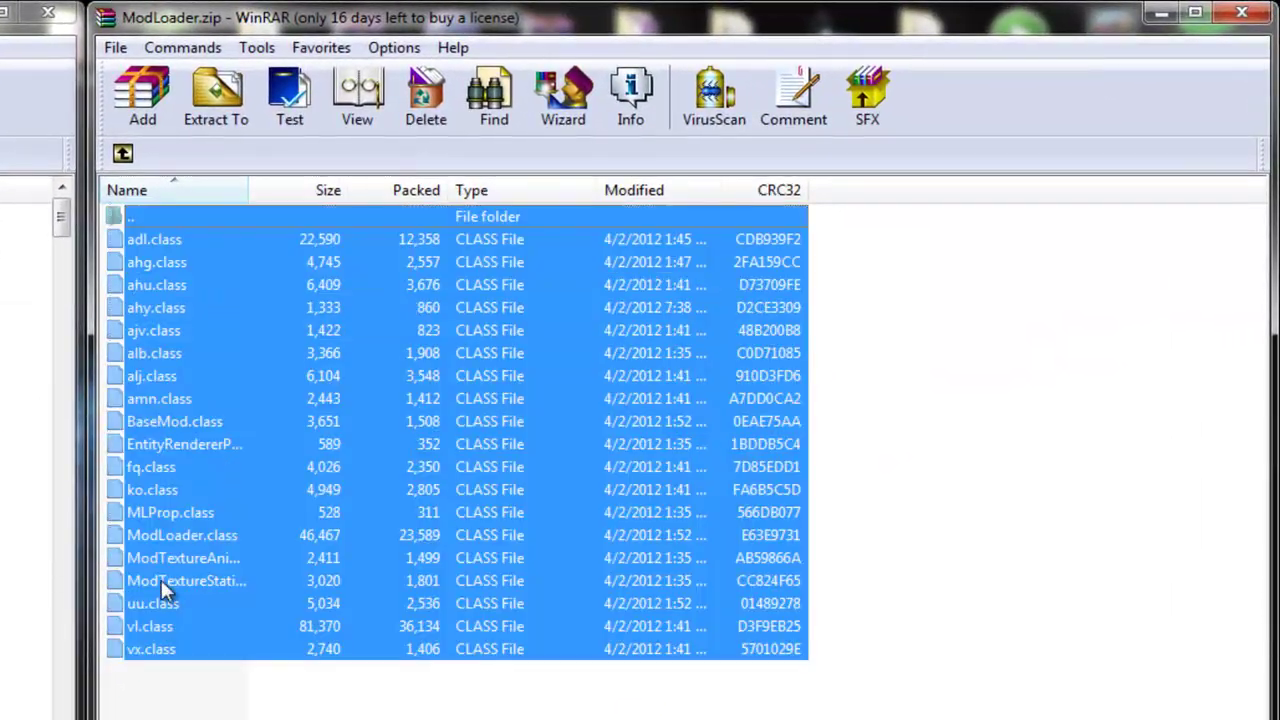
left_click_drag(161, 579, 456, 562)
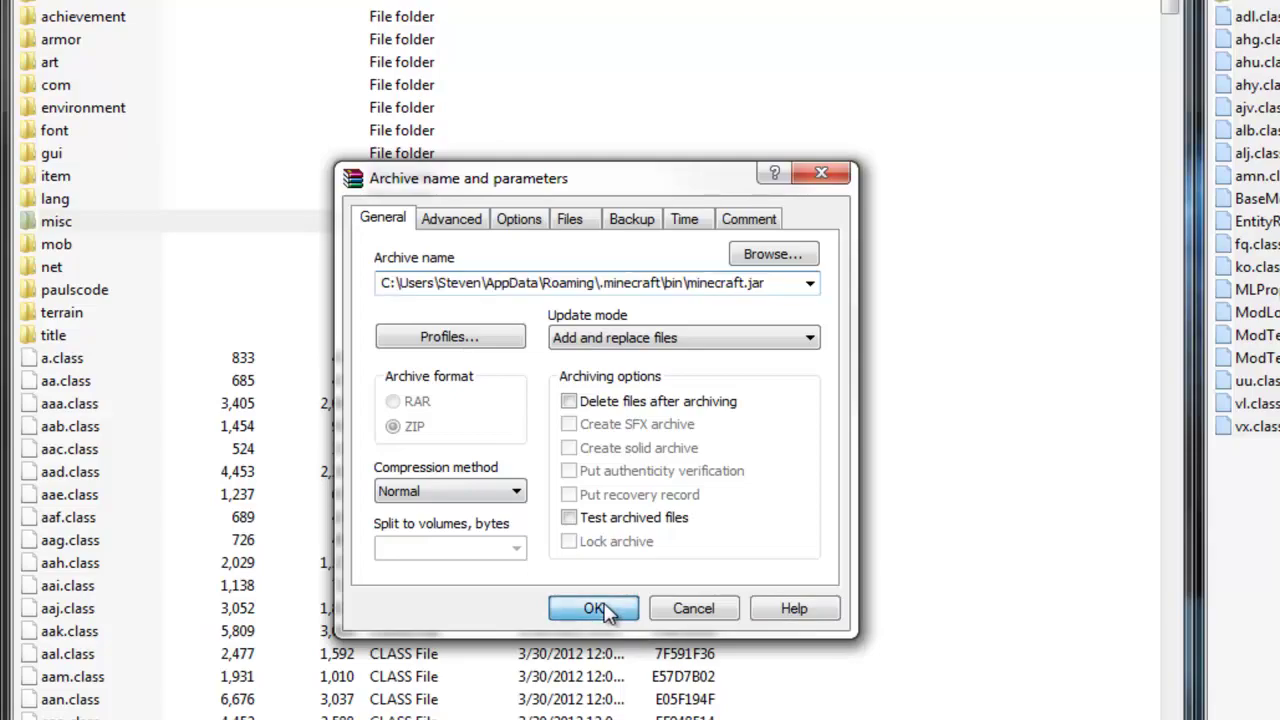
left_click(597, 609)
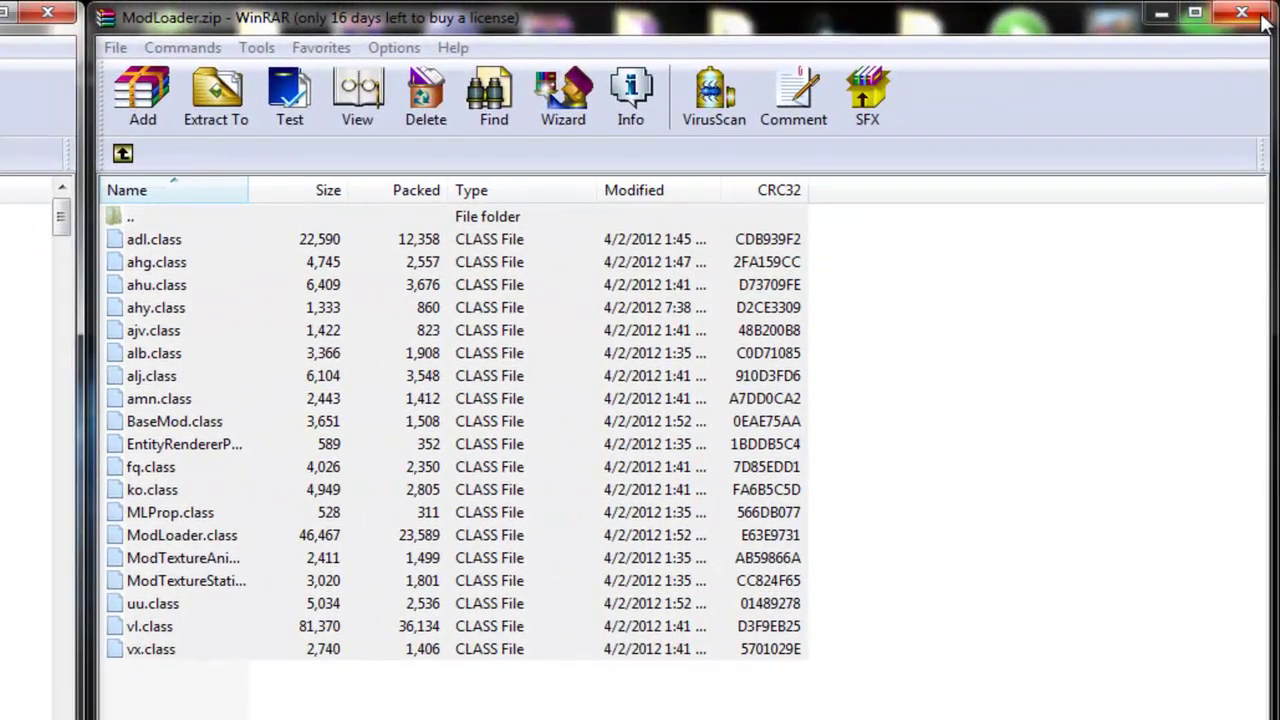
left_click(1261, 15)
left_click_drag(925, 292, 737, 294)
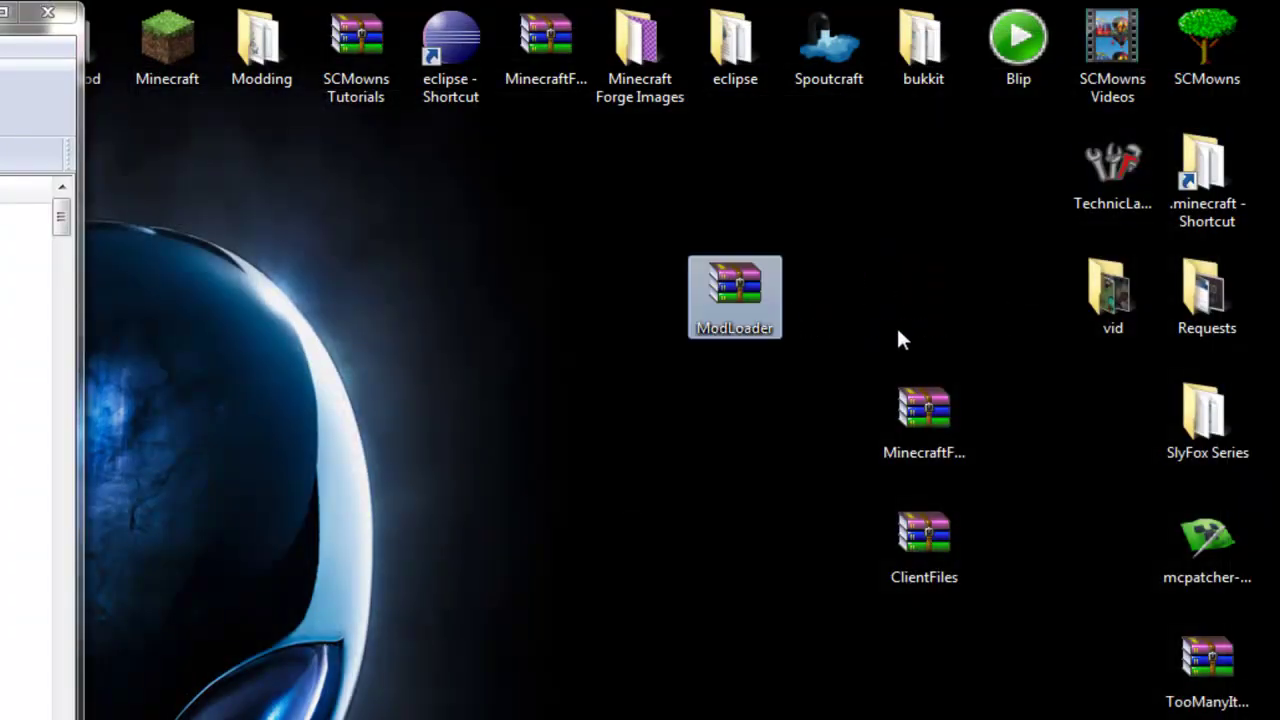
Add all files from MinecraftForge-3.3.8.152-Client.zip to minecraft.jar with the default archive settings, and close the archives.
left_click(938, 434)
double_click(926, 413)
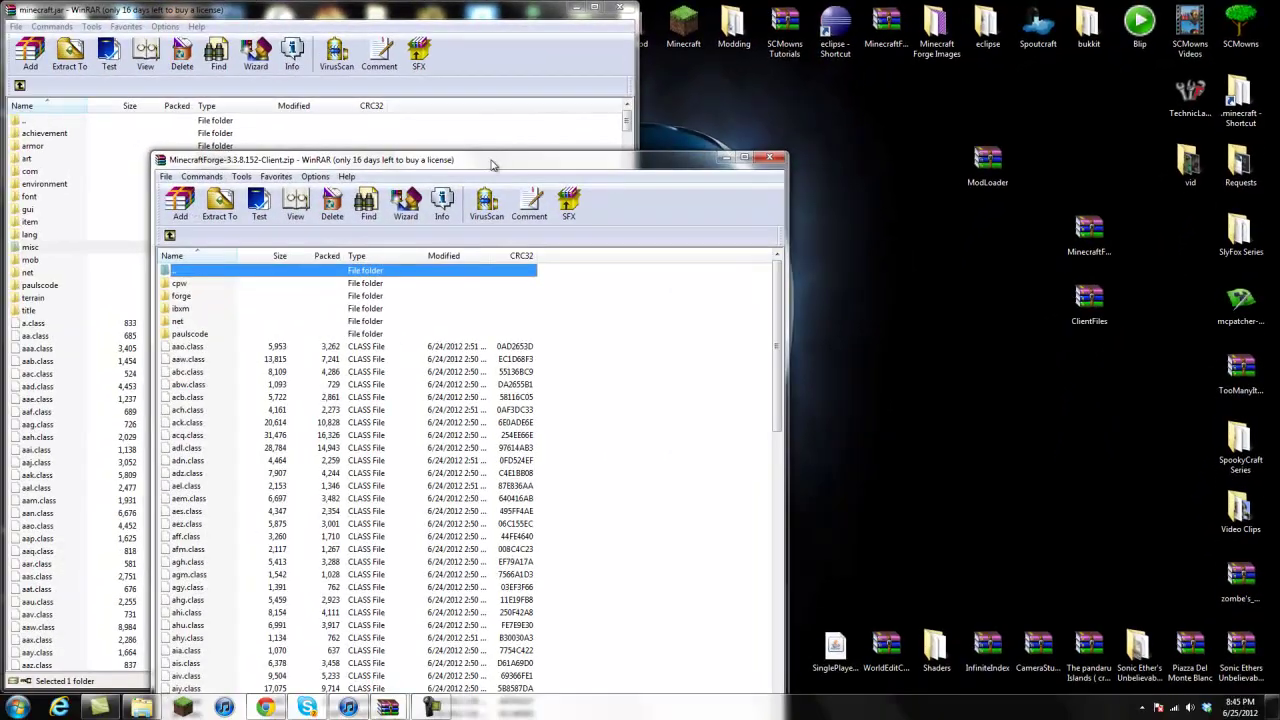
left_click_drag(491, 161, 1279, 36)
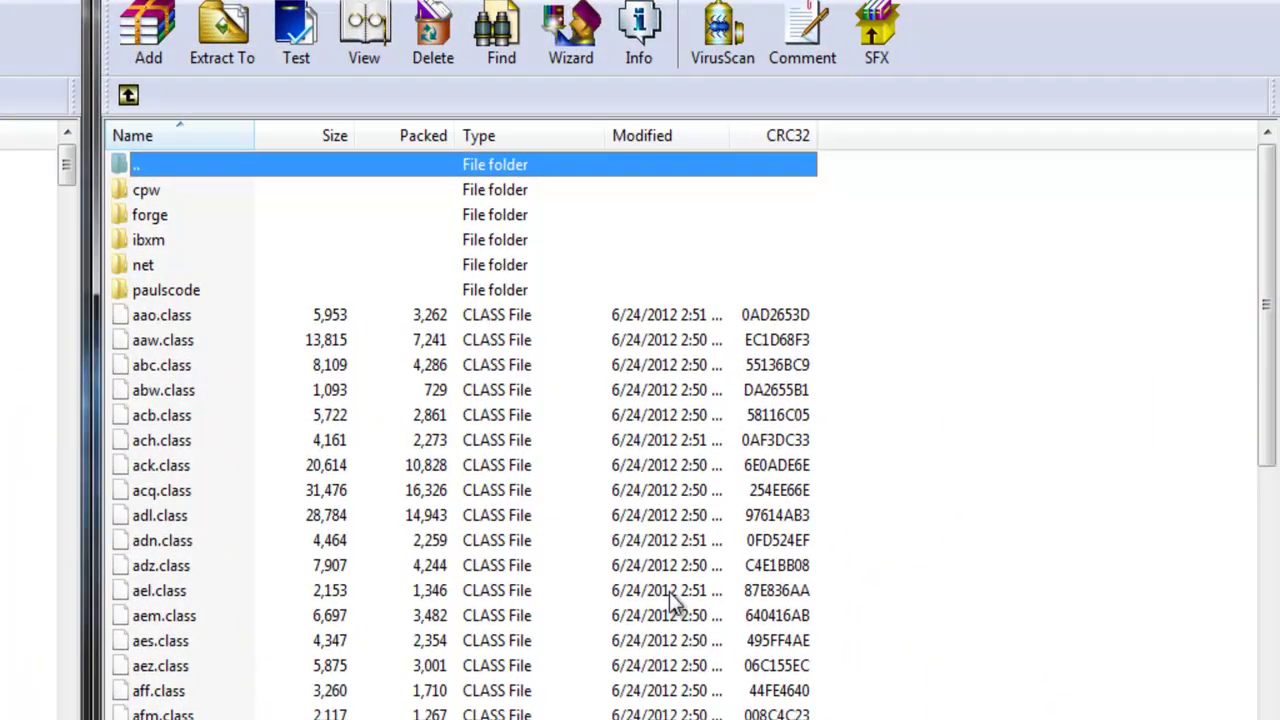
left_click(412, 442)
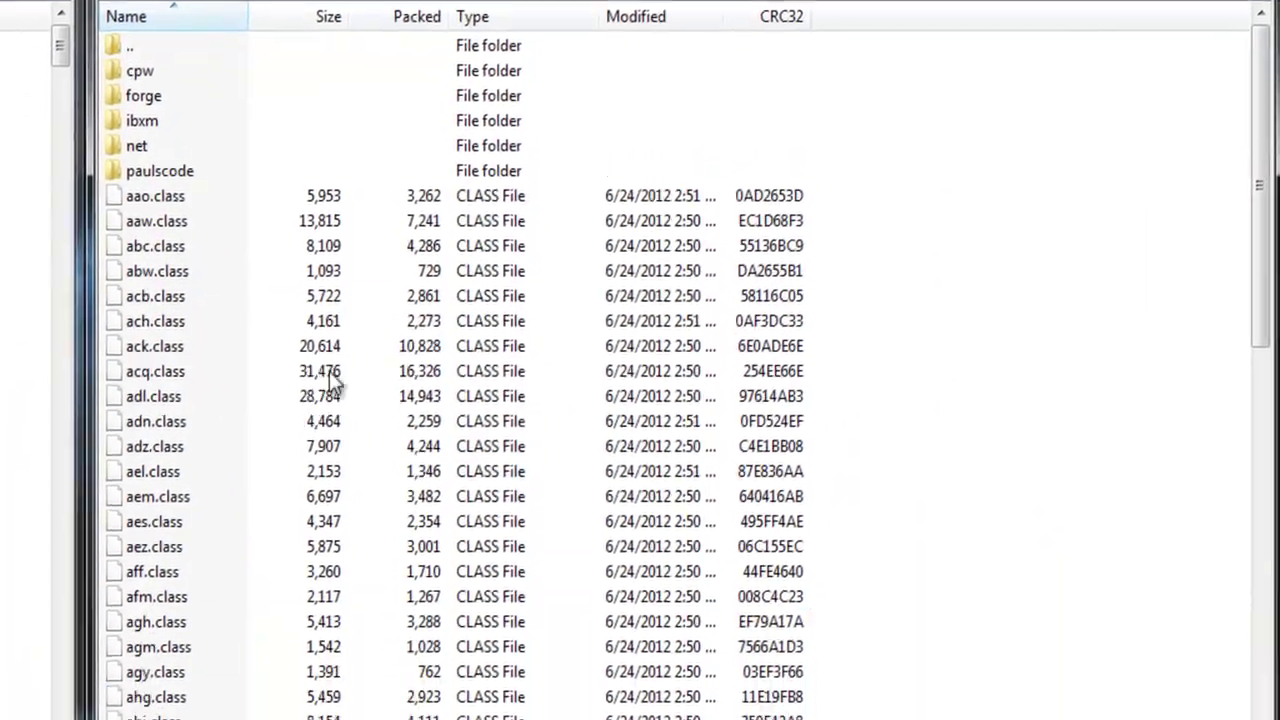
key("ctrl+a")
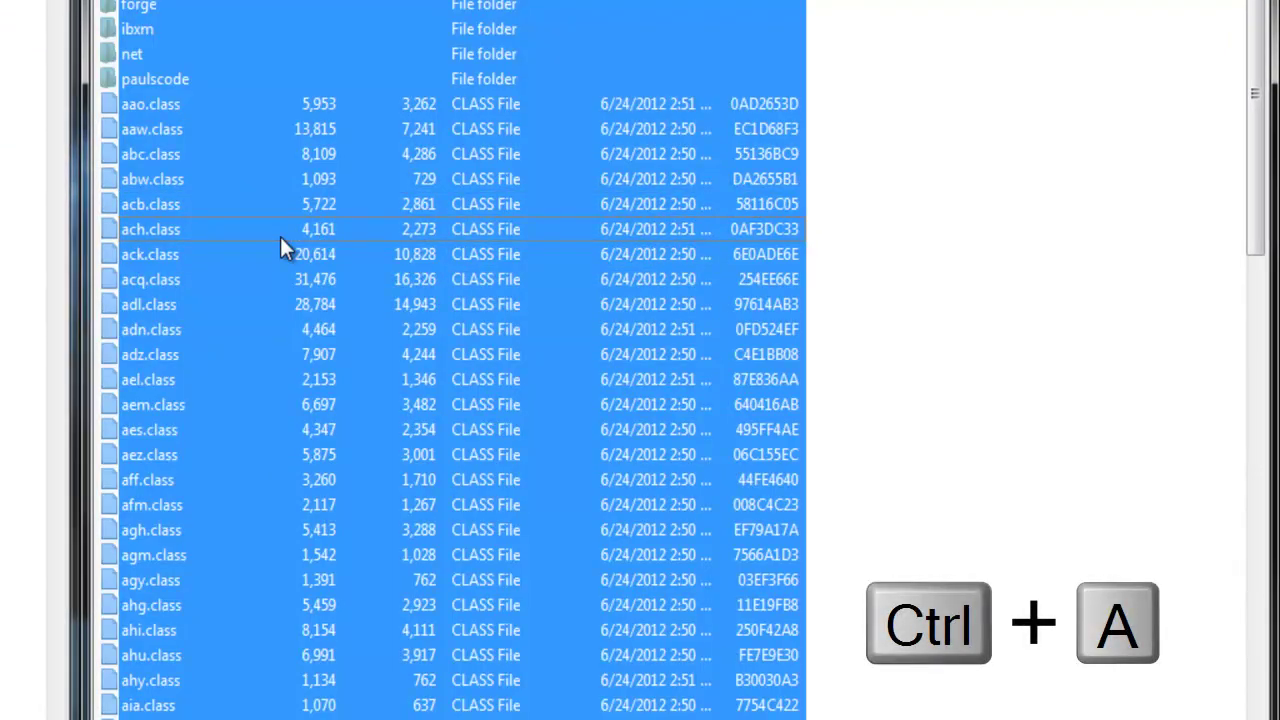
left_click_drag(232, 247, 337, 402)
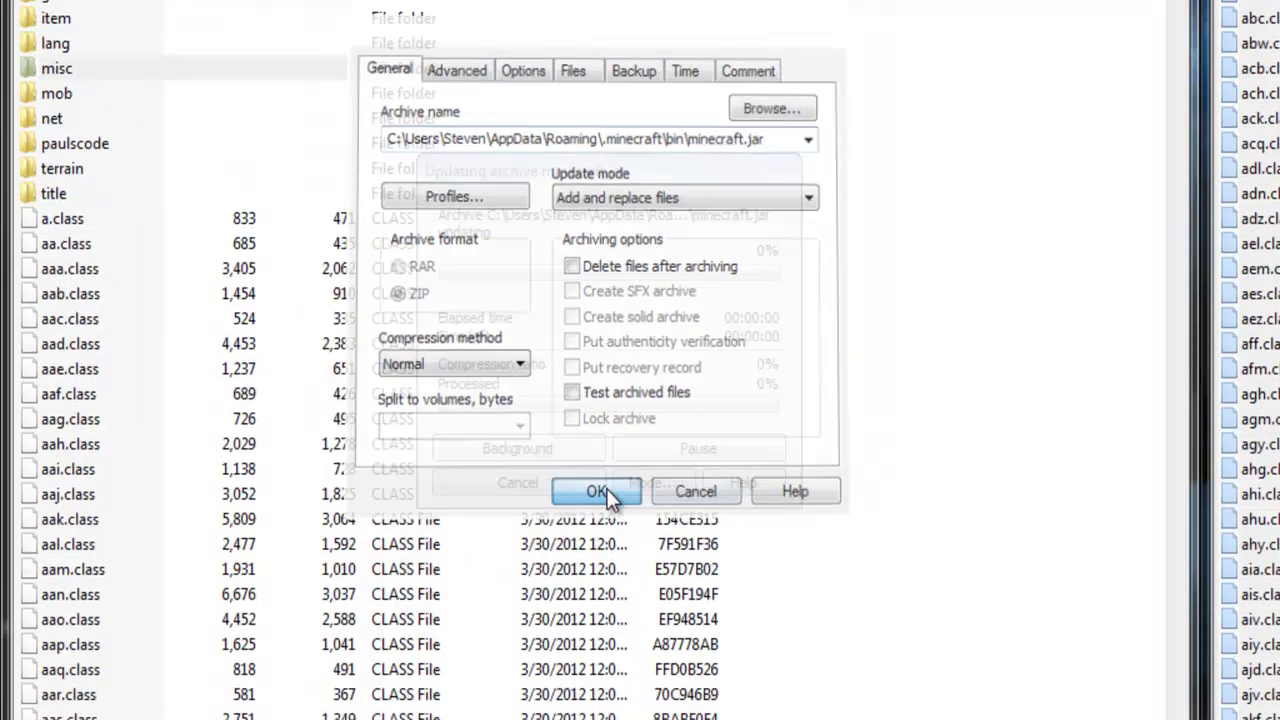
left_click(600, 425)
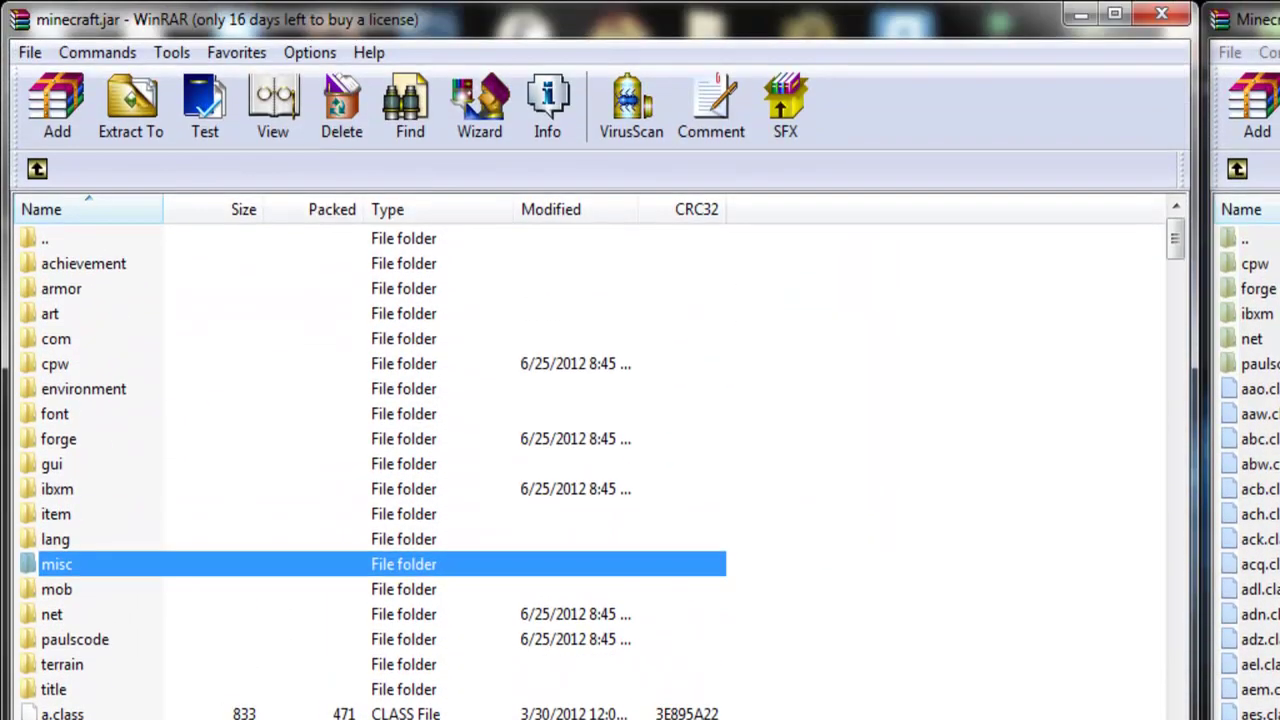
left_click(1156, 24)
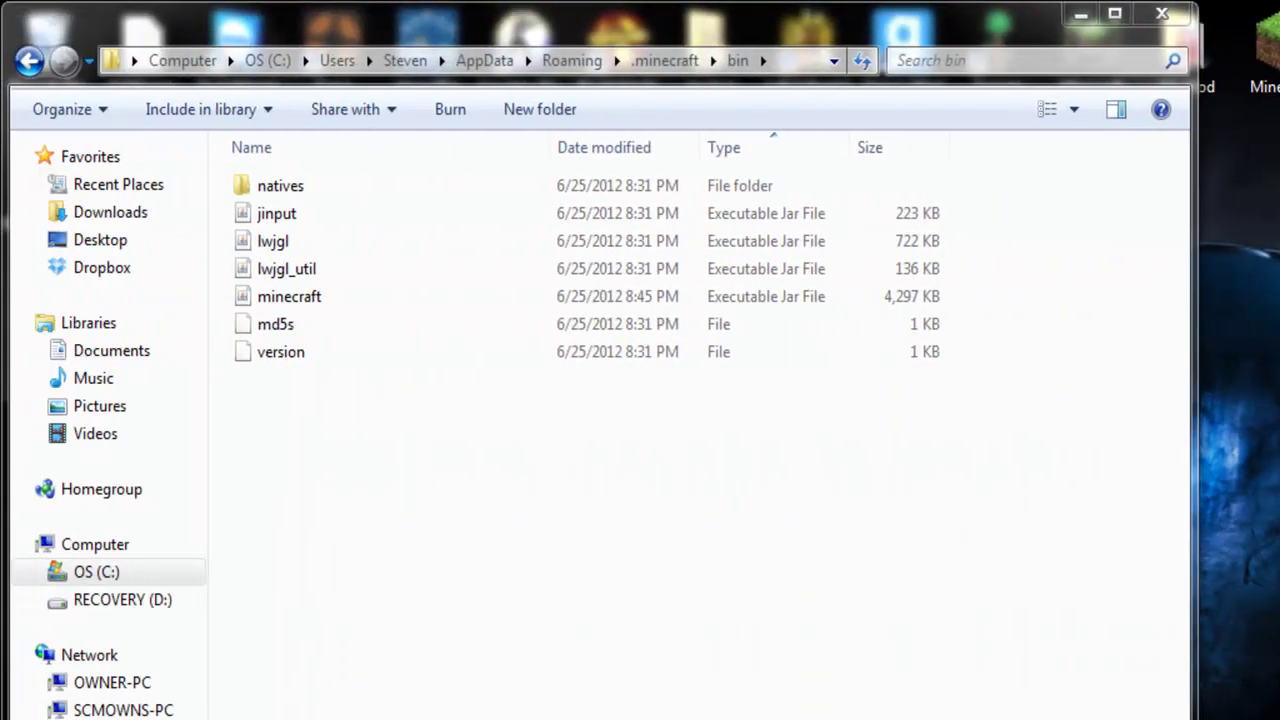
Go back from the bin folder to .minecraft and create a new folder named mods there.
left_click(800, 524)
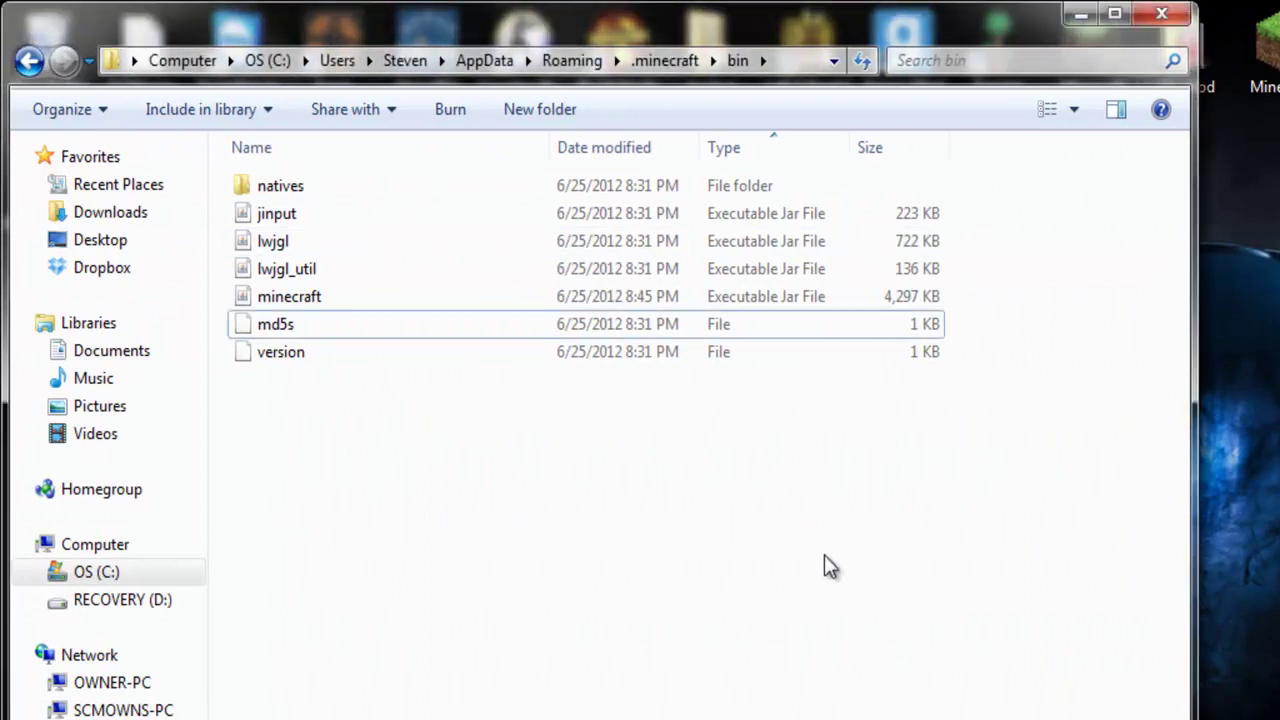
mouse_move(343, 298)
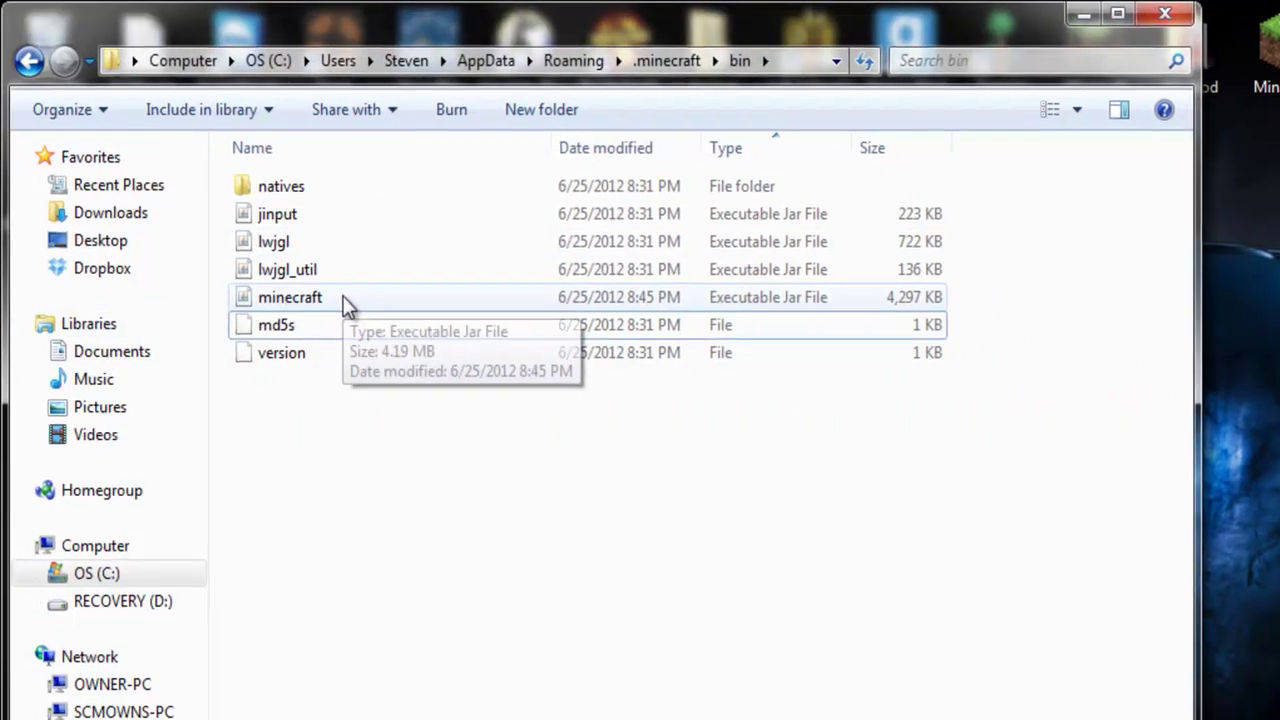
left_click(33, 68)
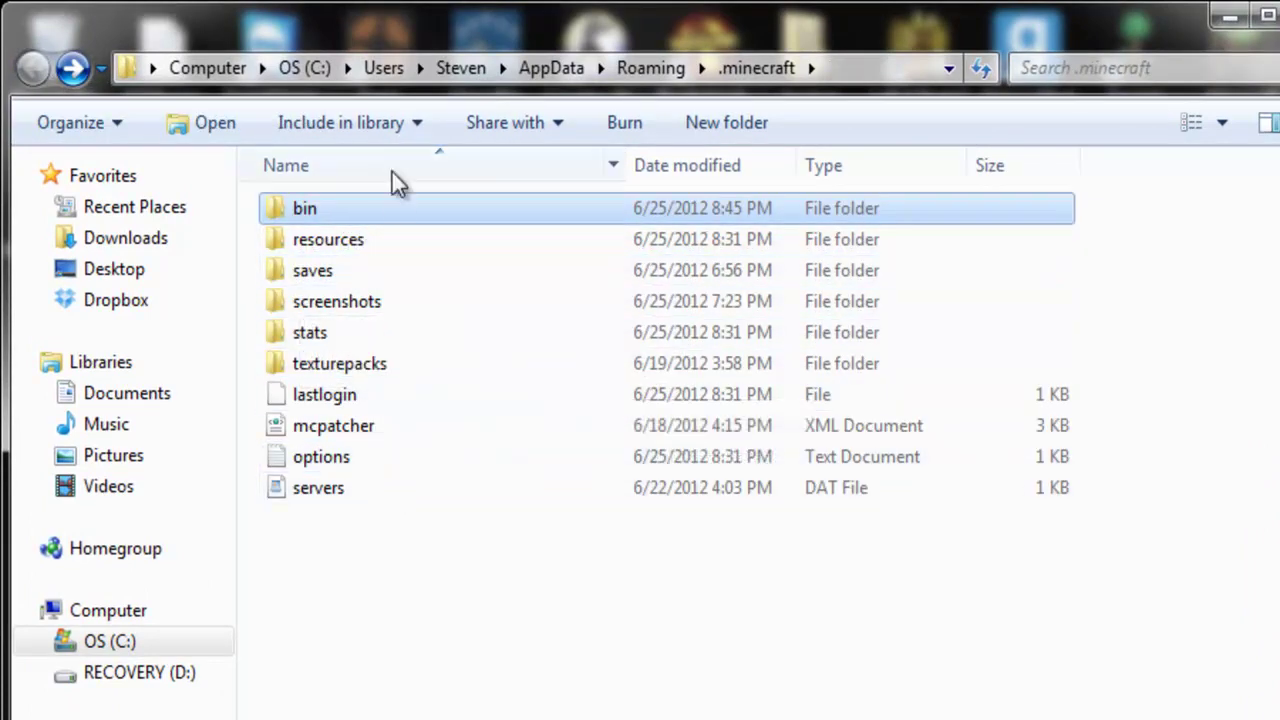
left_click(609, 650)
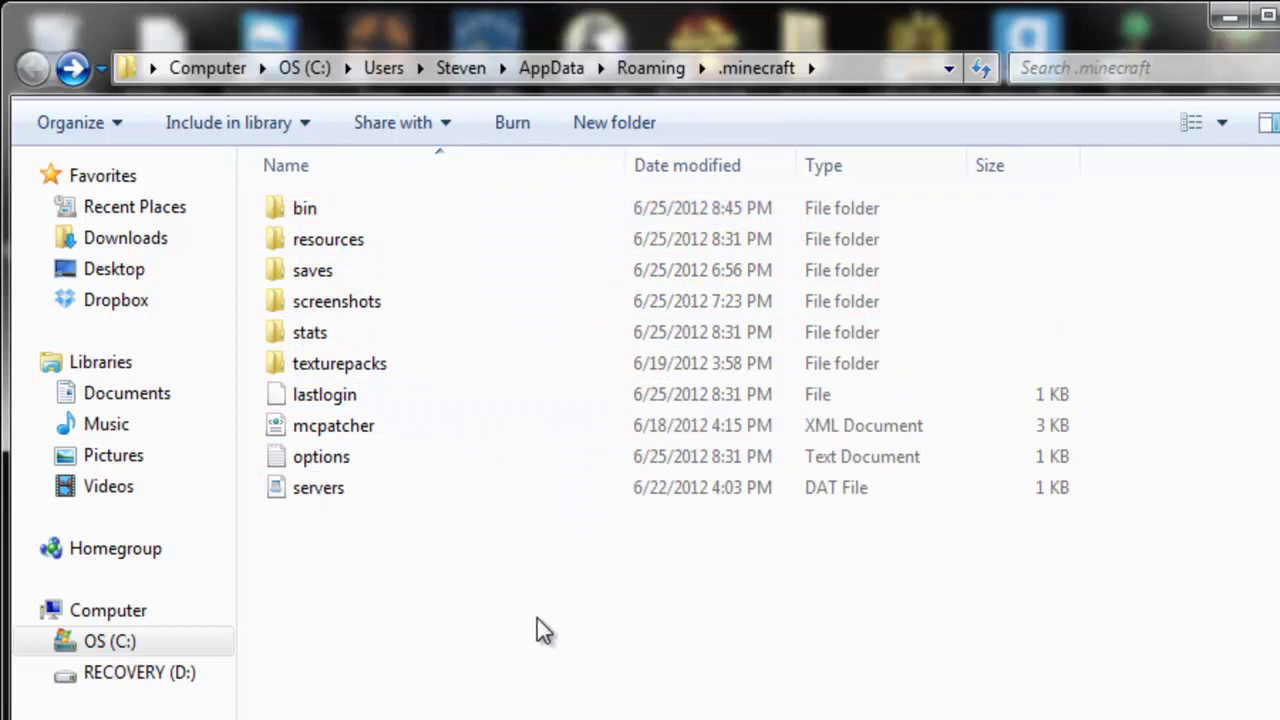
right_click(450, 587)
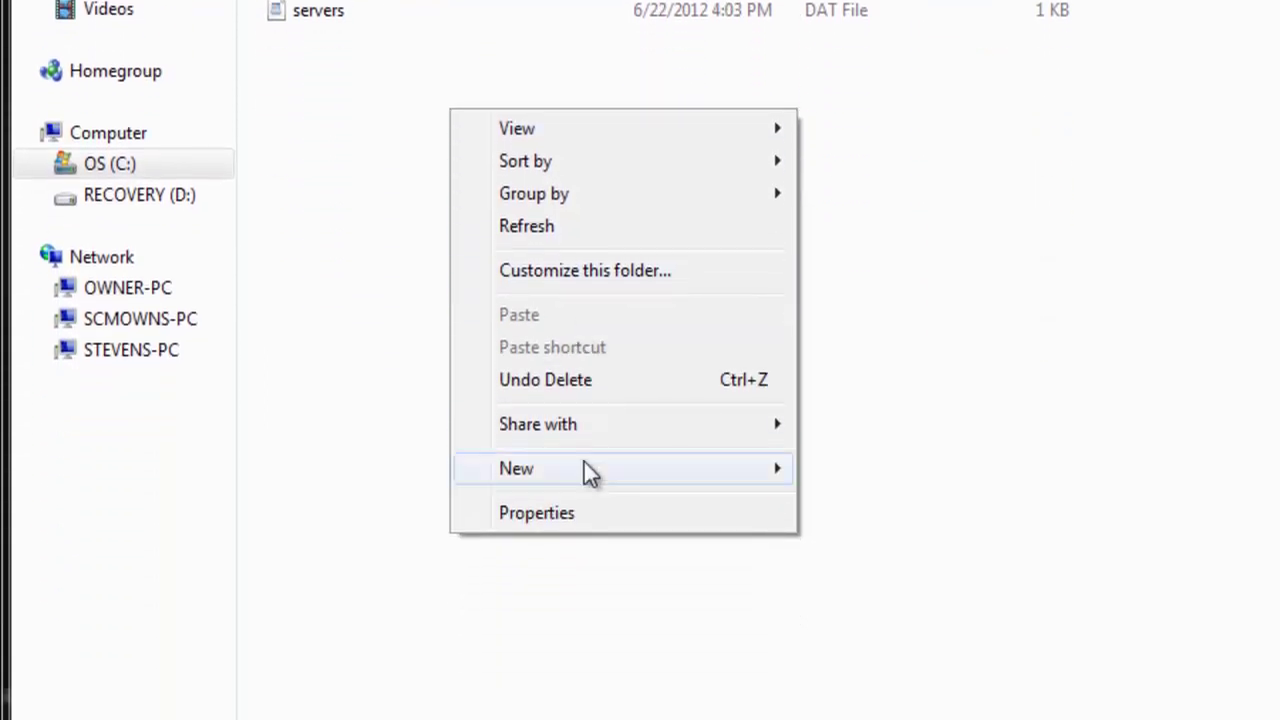
mouse_move(671, 719)
left_click(900, 468)
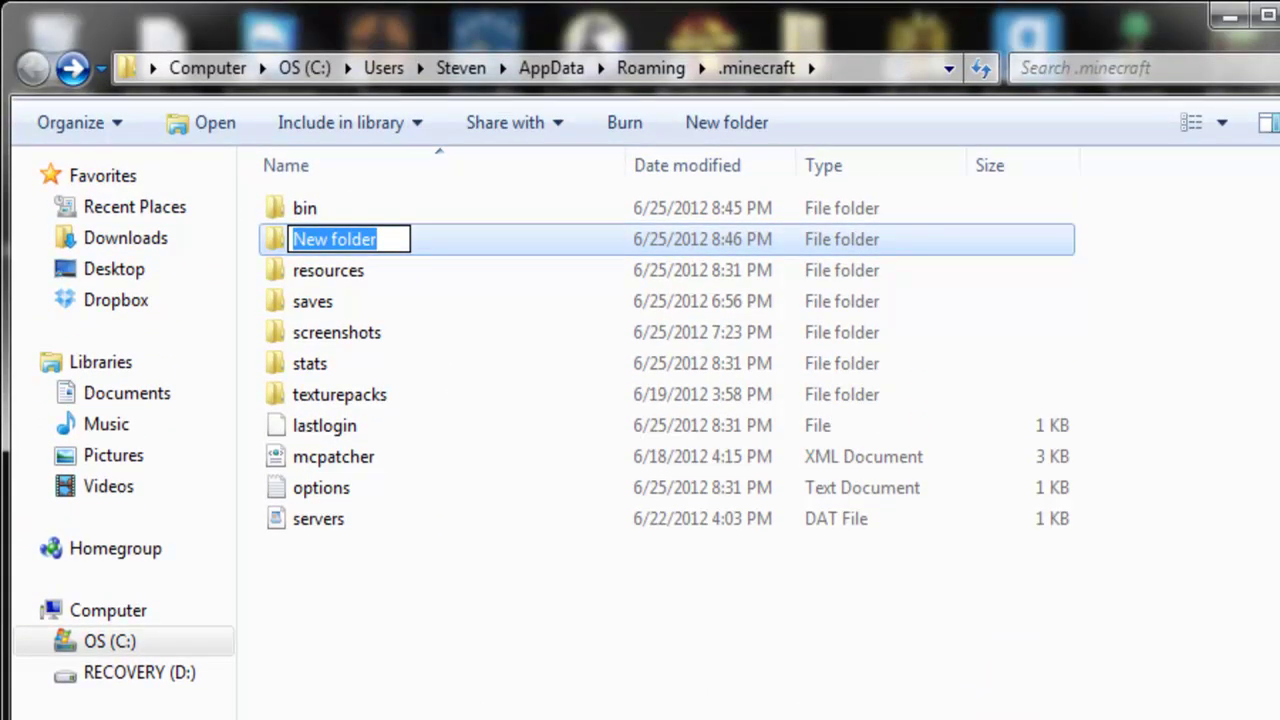
type("mods")
key("Return")
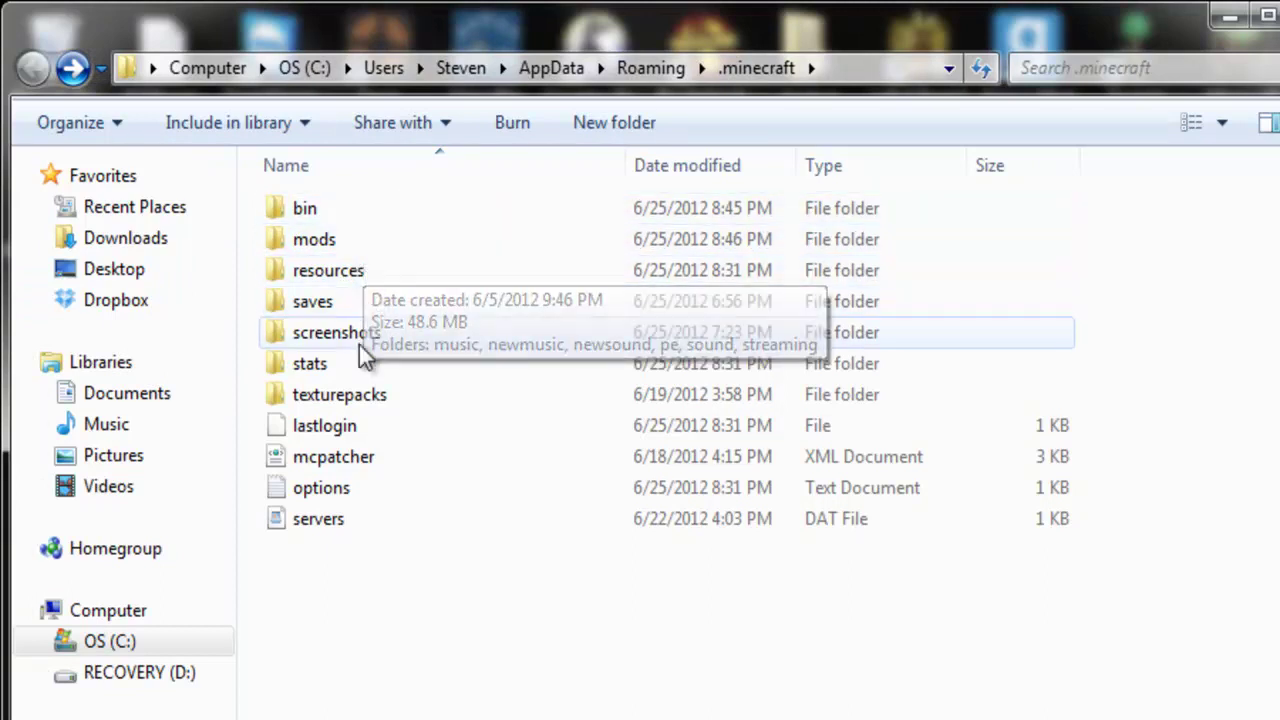
Copy the Stuffed Animals archive from ClientFiles.zip into the mods folder and close both windows.
double_click(352, 238)
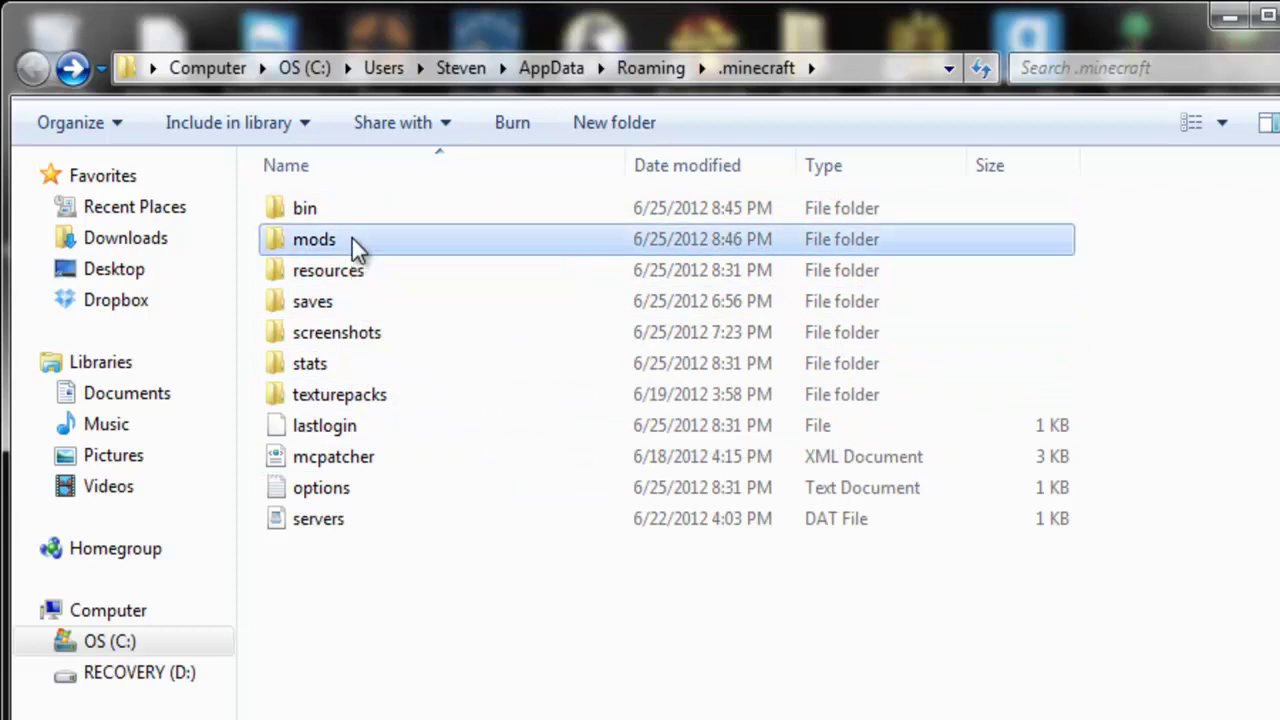
left_click_drag(366, 395, 280, 97)
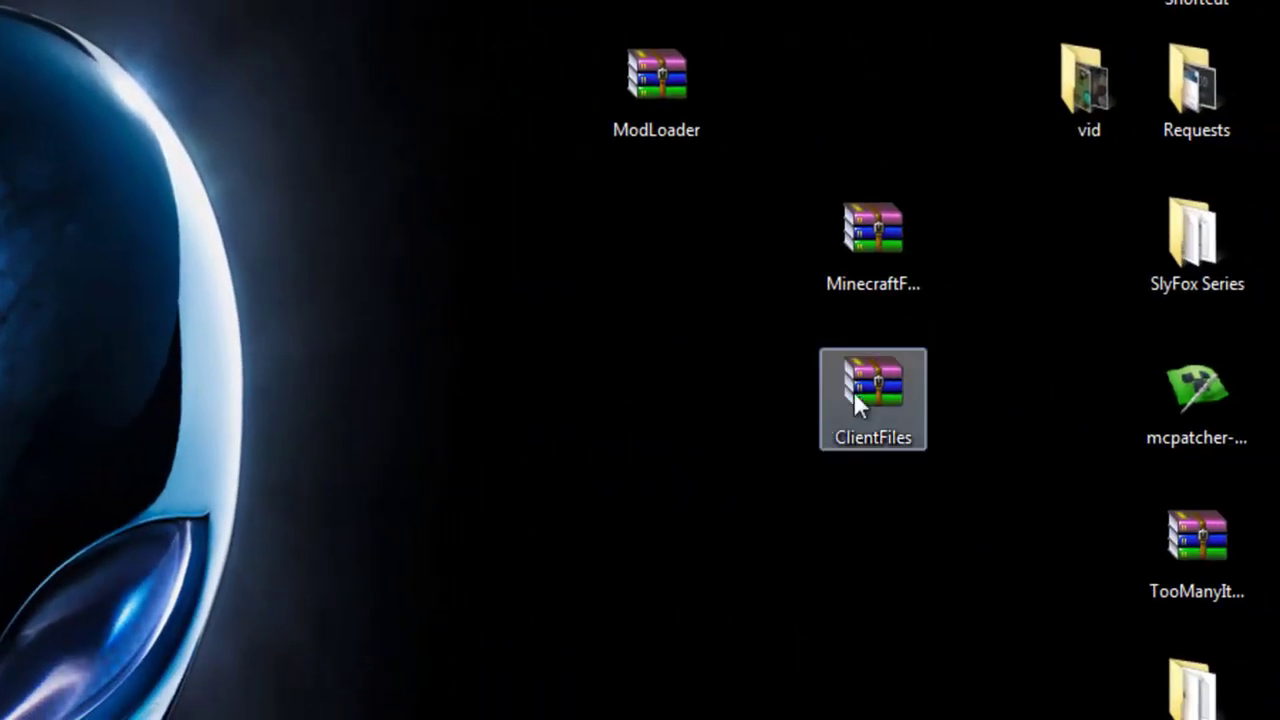
double_click(875, 392)
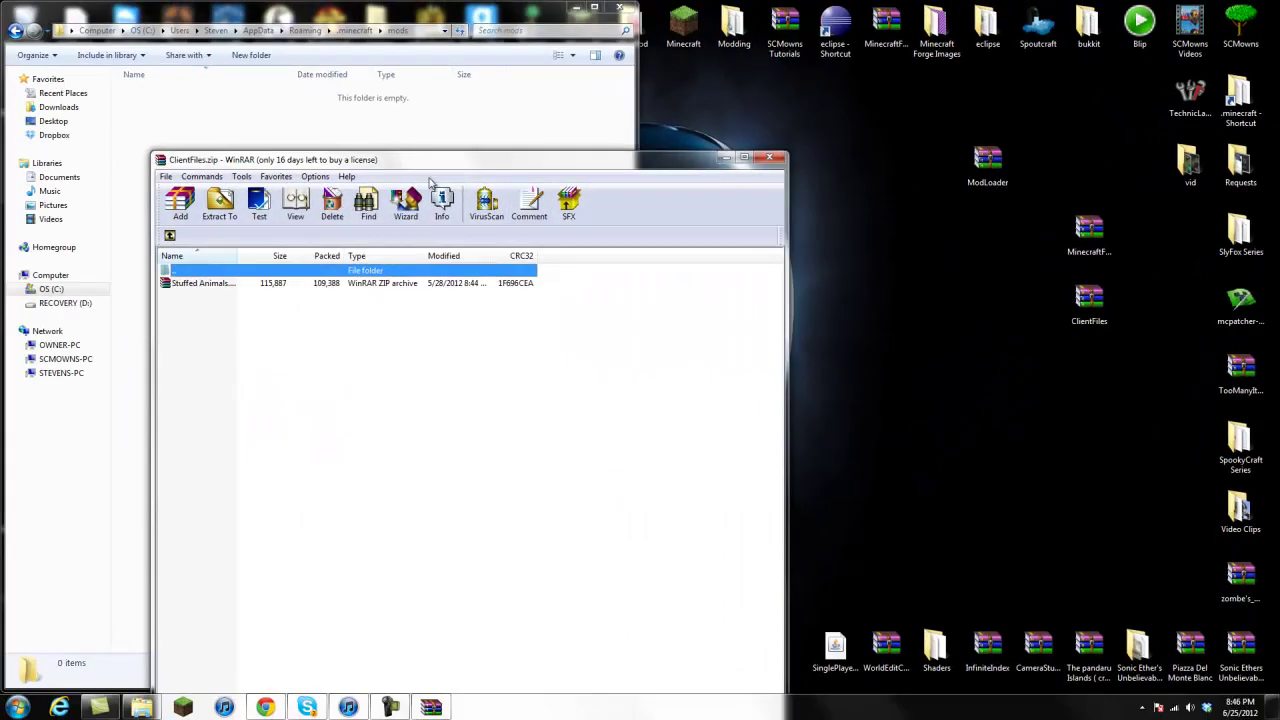
left_click_drag(444, 161, 934, 11)
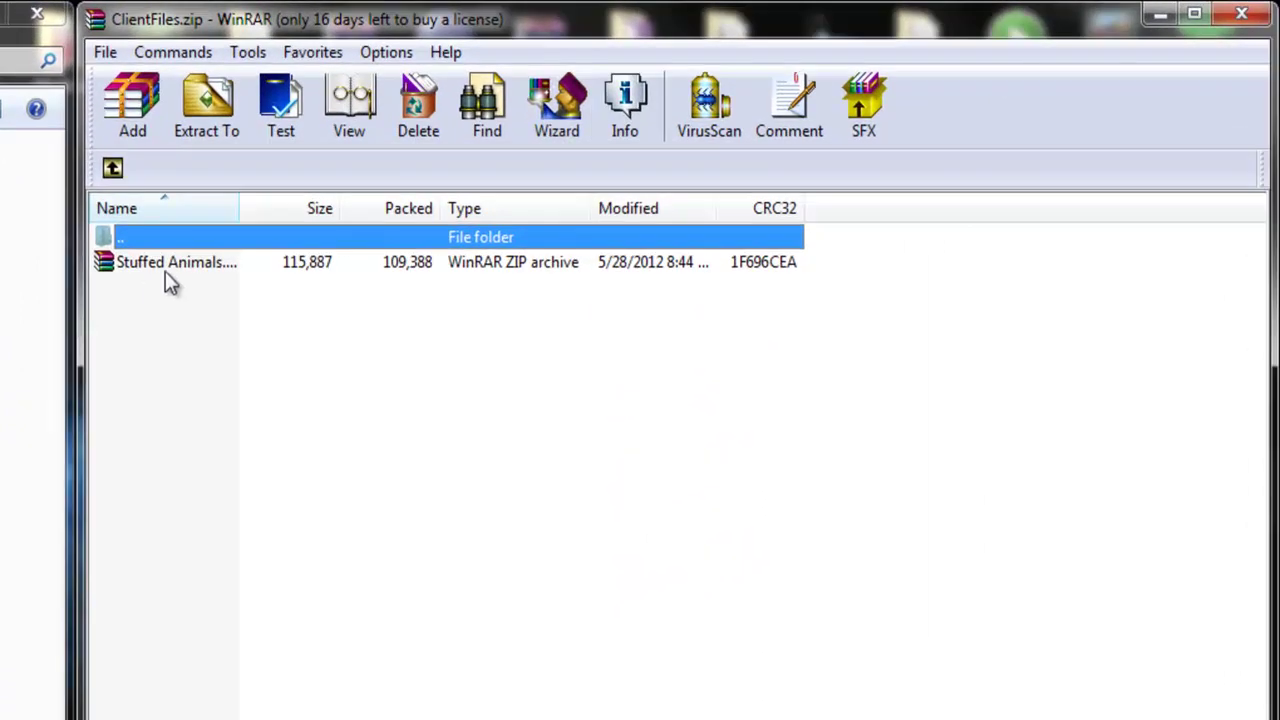
left_click(161, 262)
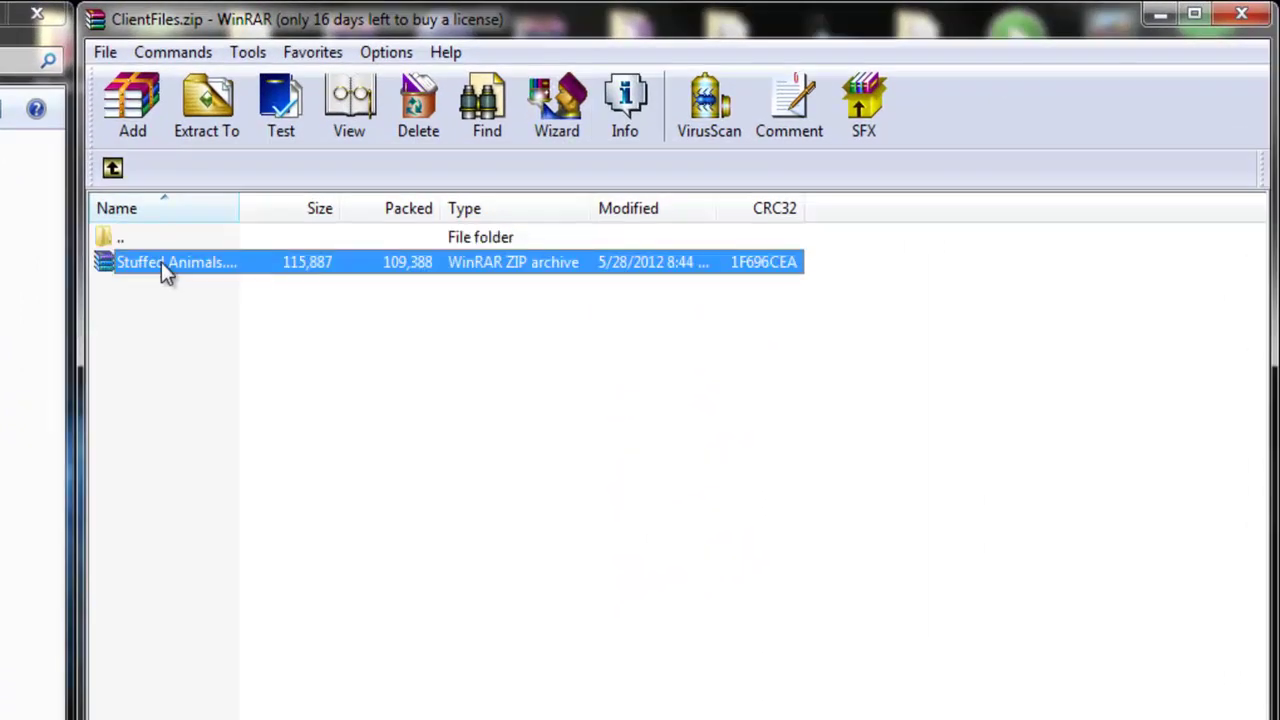
left_click_drag(161, 262, 0, 380)
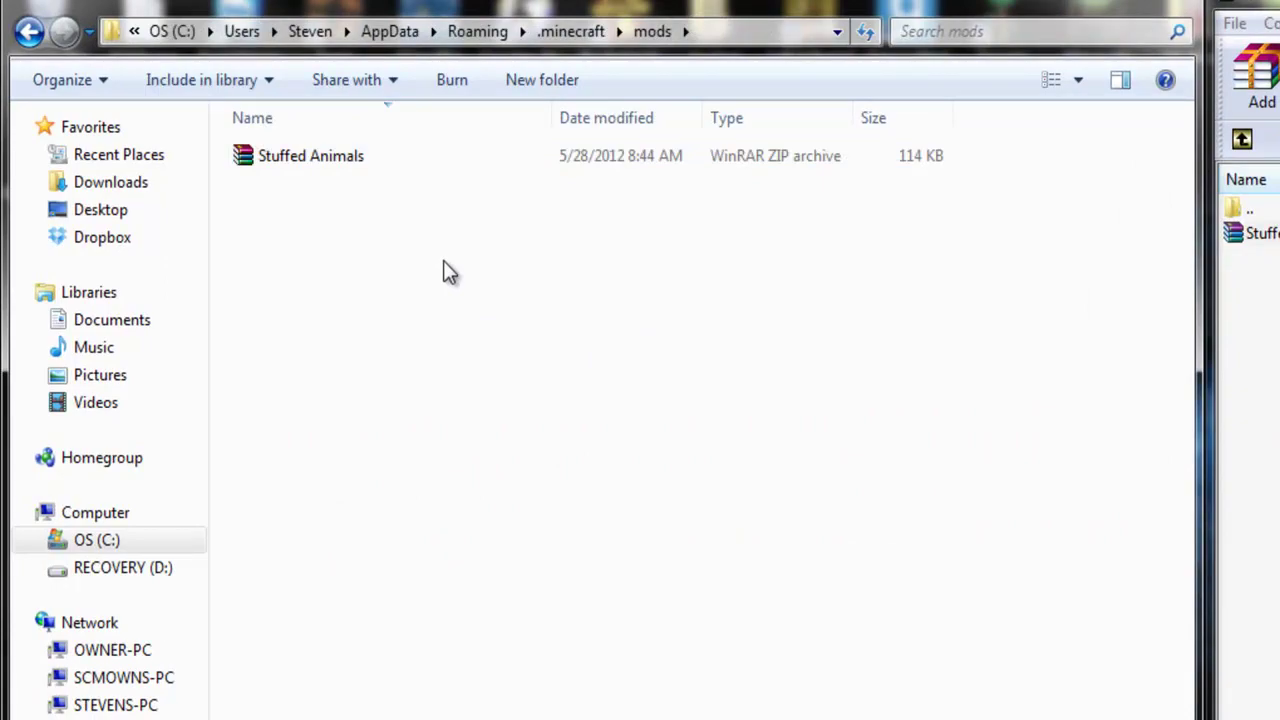
left_click(1172, 2)
left_click(1279, 2)
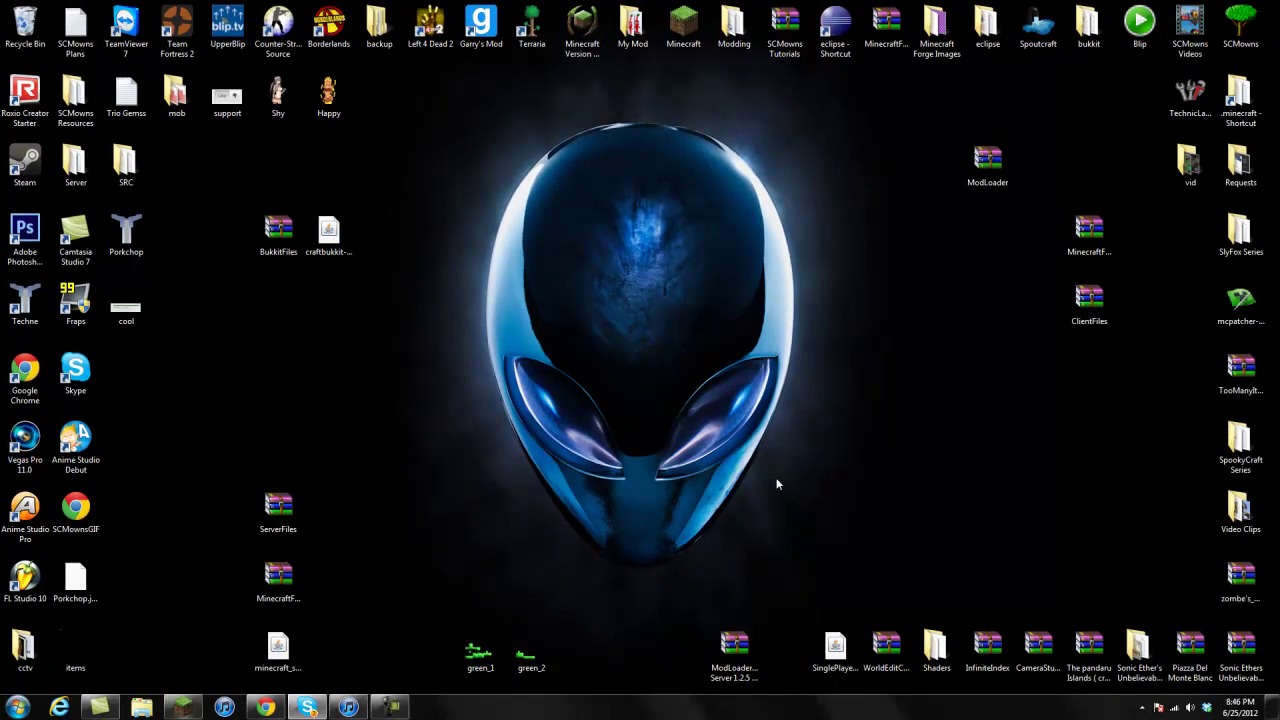
Start Minecraft with the installed mods and load the first singleplayer world.
left_click(893, 490)
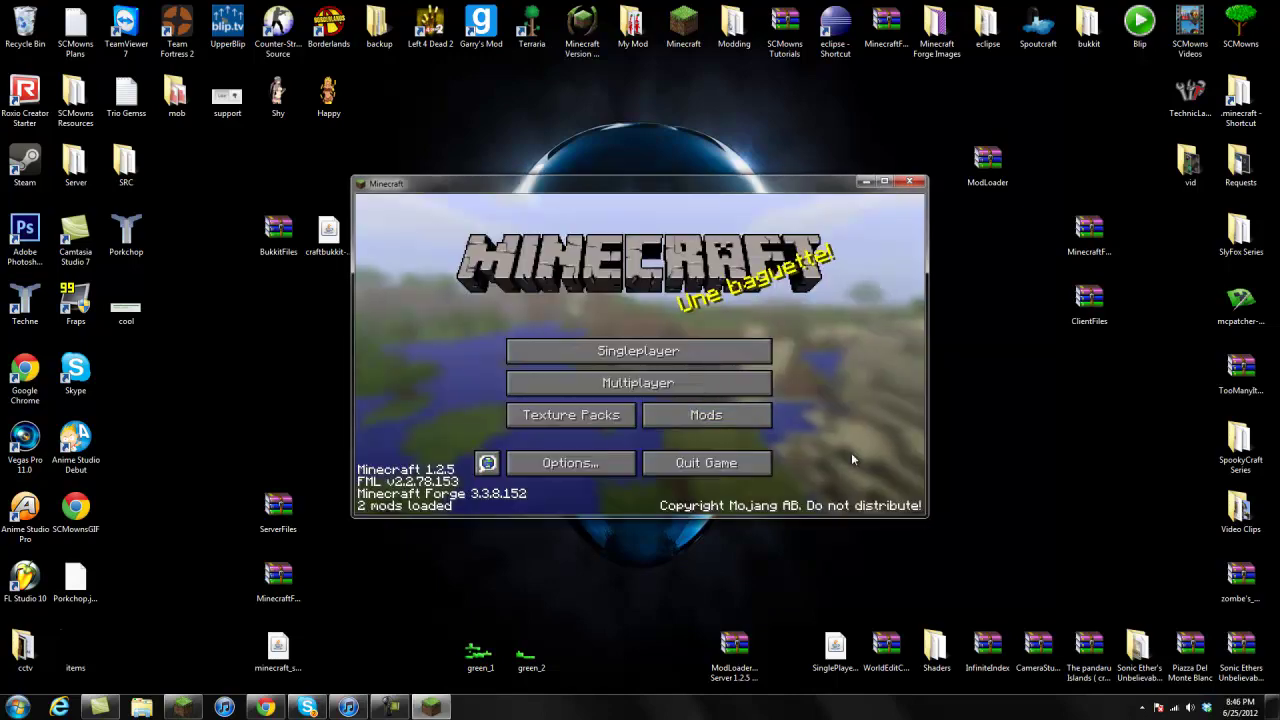
left_click(555, 350)
double_click(537, 272)
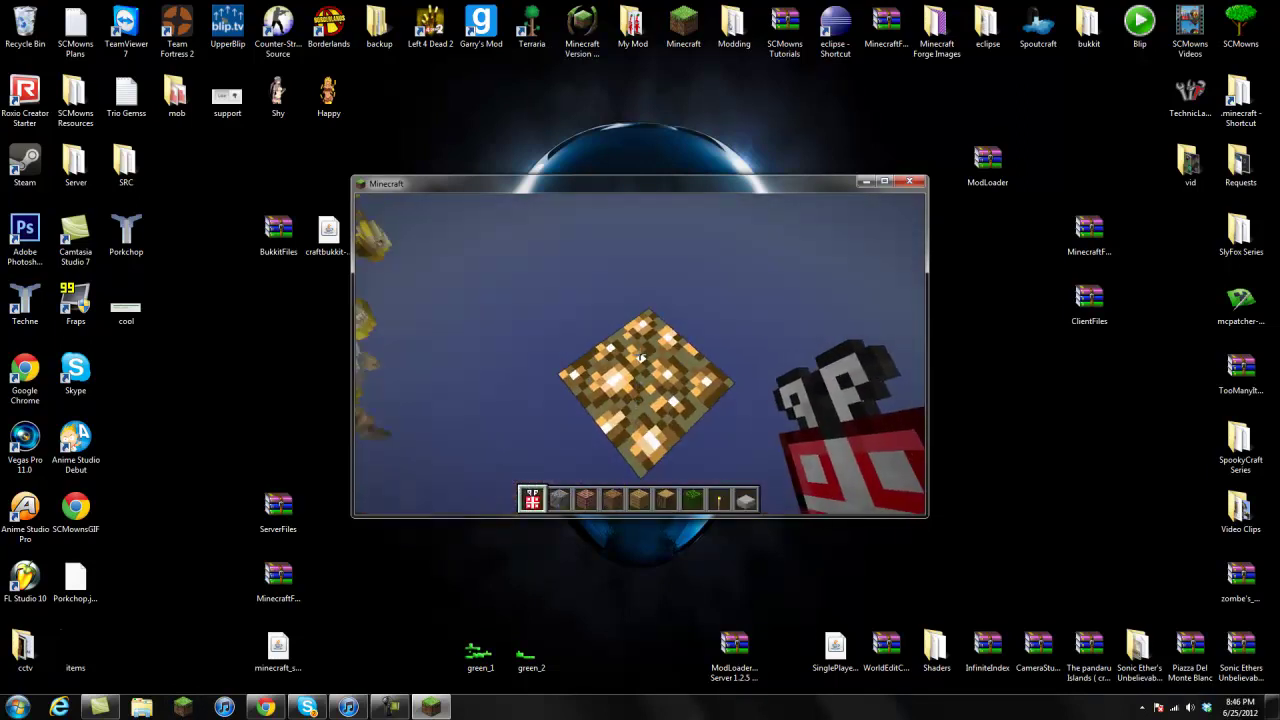
Open the Stuffed Animals item list in the game and take the Stuffed Pig and another stuffed animal into the inventory.
key("e")
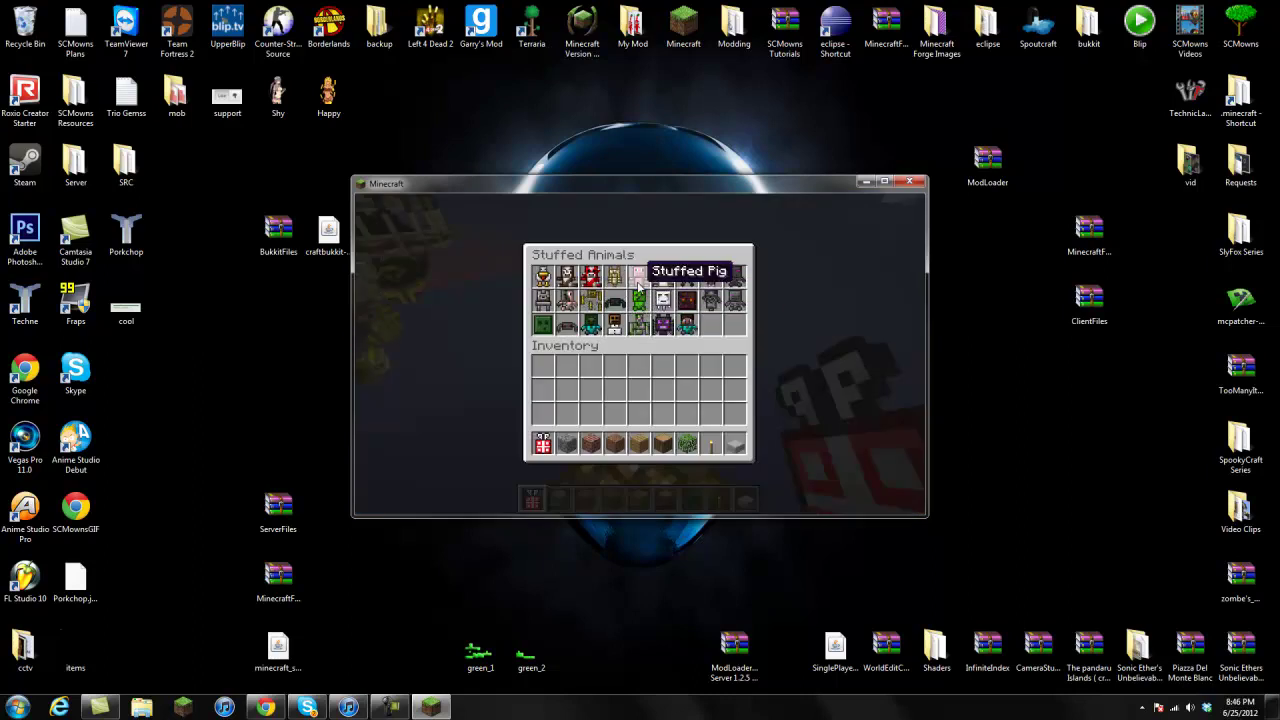
left_click(639, 274)
left_click(663, 365)
left_click(663, 298)
left_click(567, 388)
key("Escape")
Save and quit the world to the title screen, and close the Minecraft window.
key("Escape")
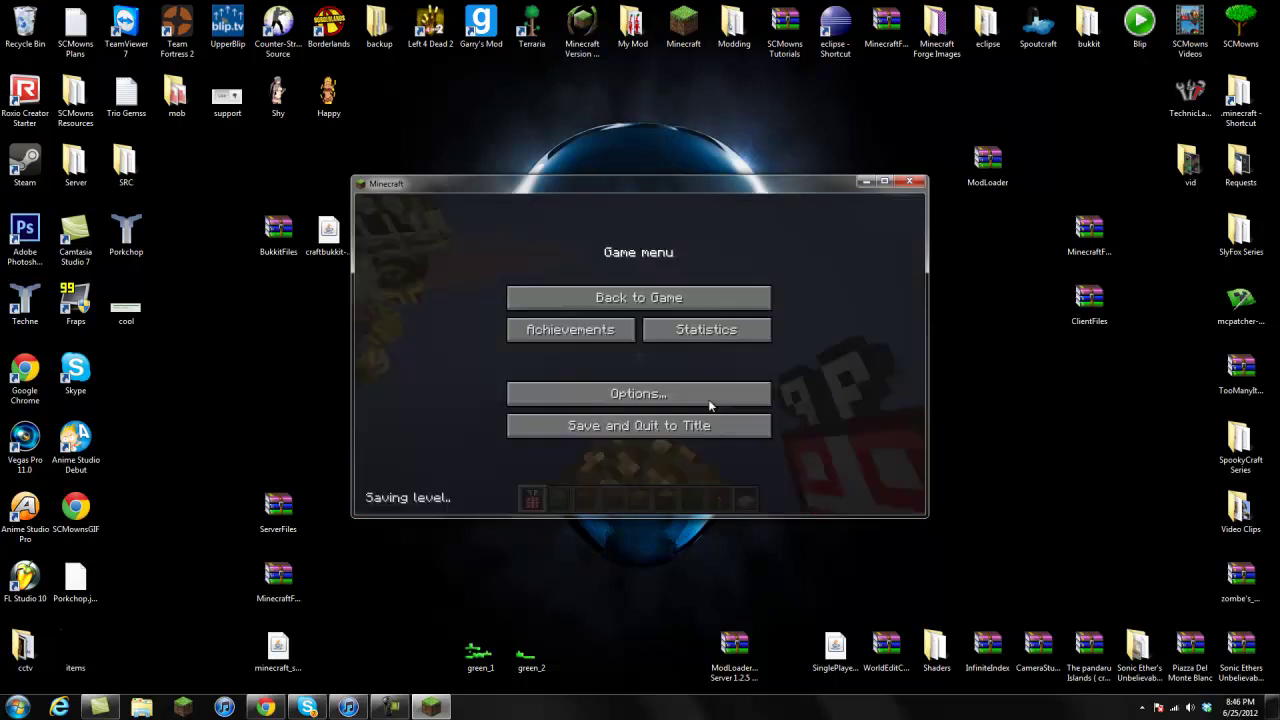
left_click(640, 428)
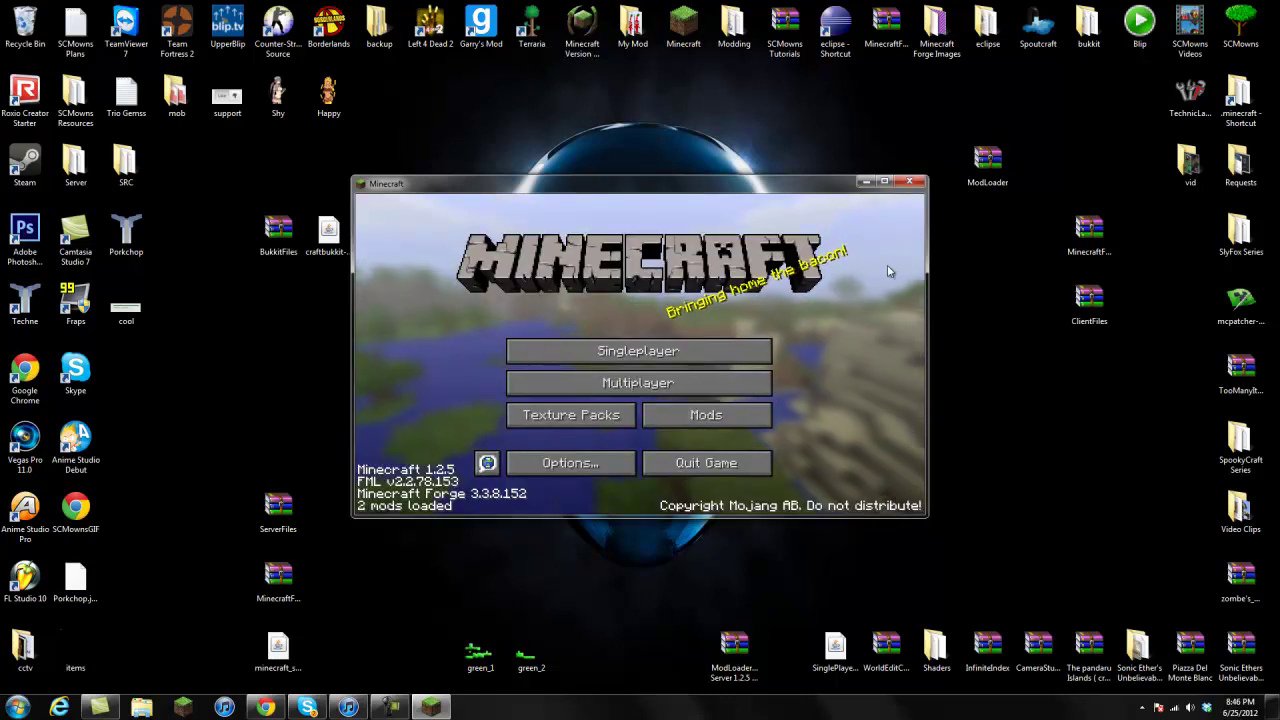
left_click(911, 180)
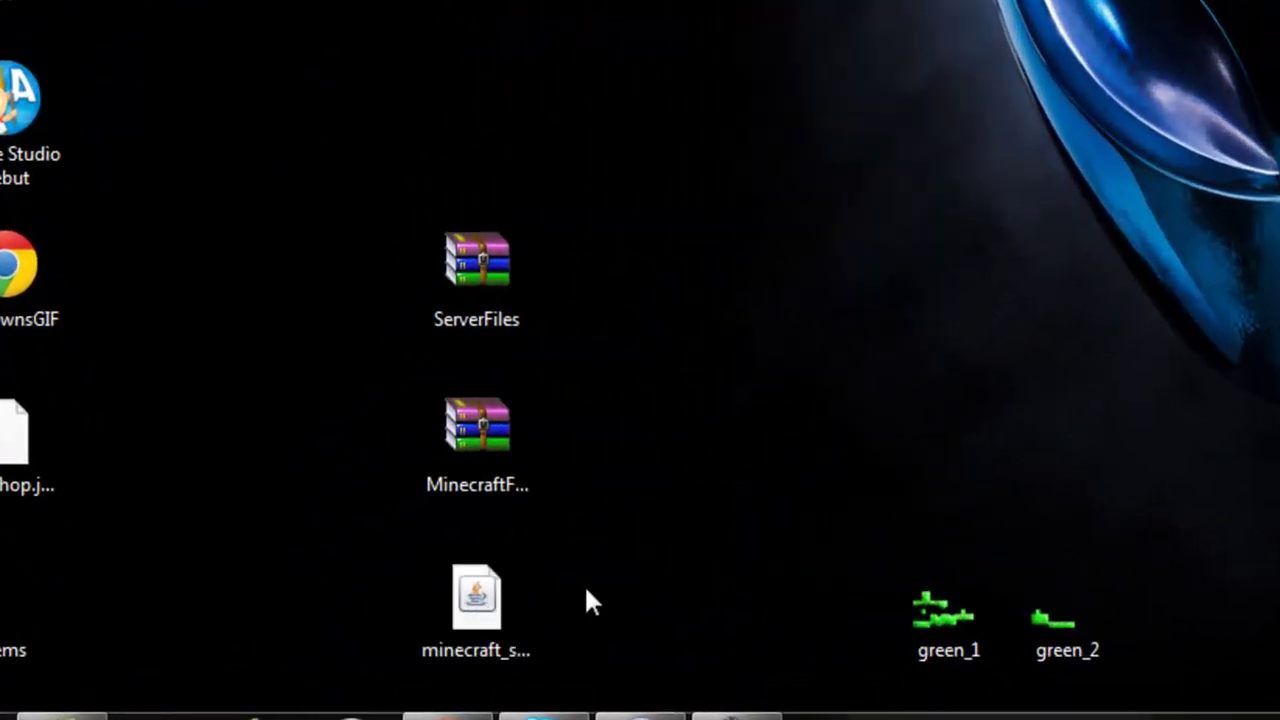
Review the server downloads on the desktop: minecraft_server, MinecraftForge-3.3.8.152-Server and ServerFiles.
left_click(530, 602)
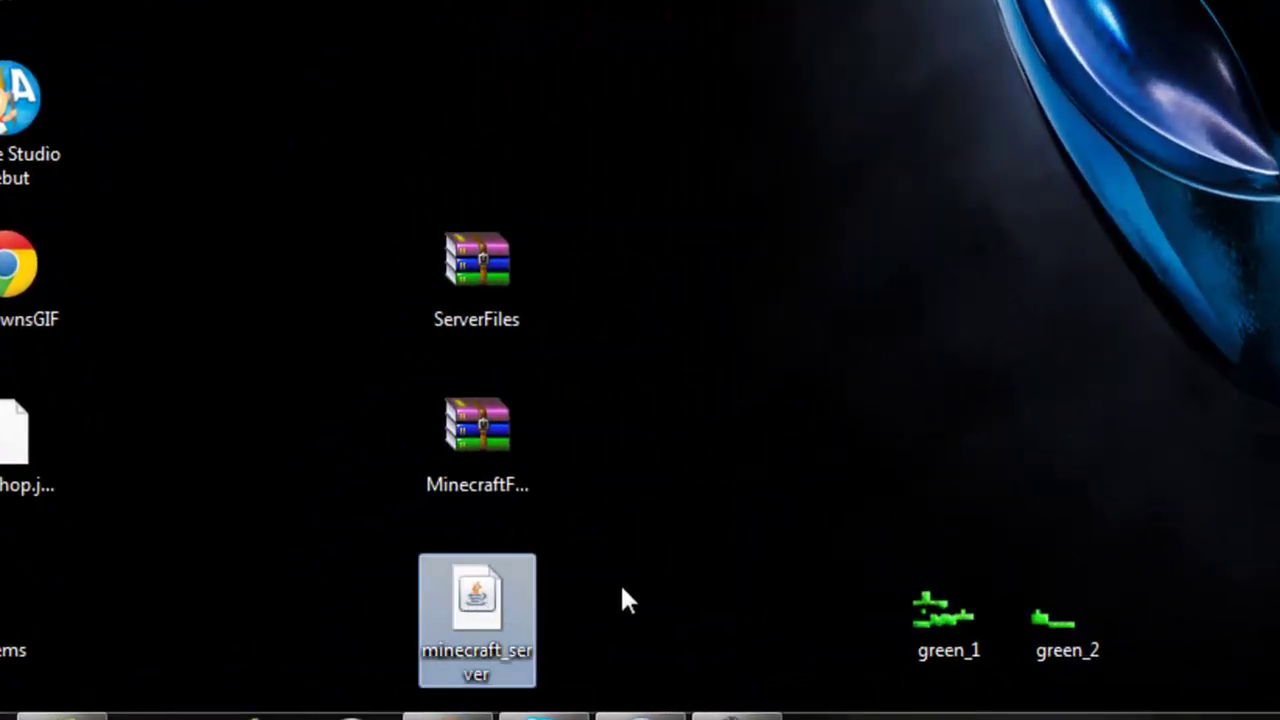
left_click(503, 417)
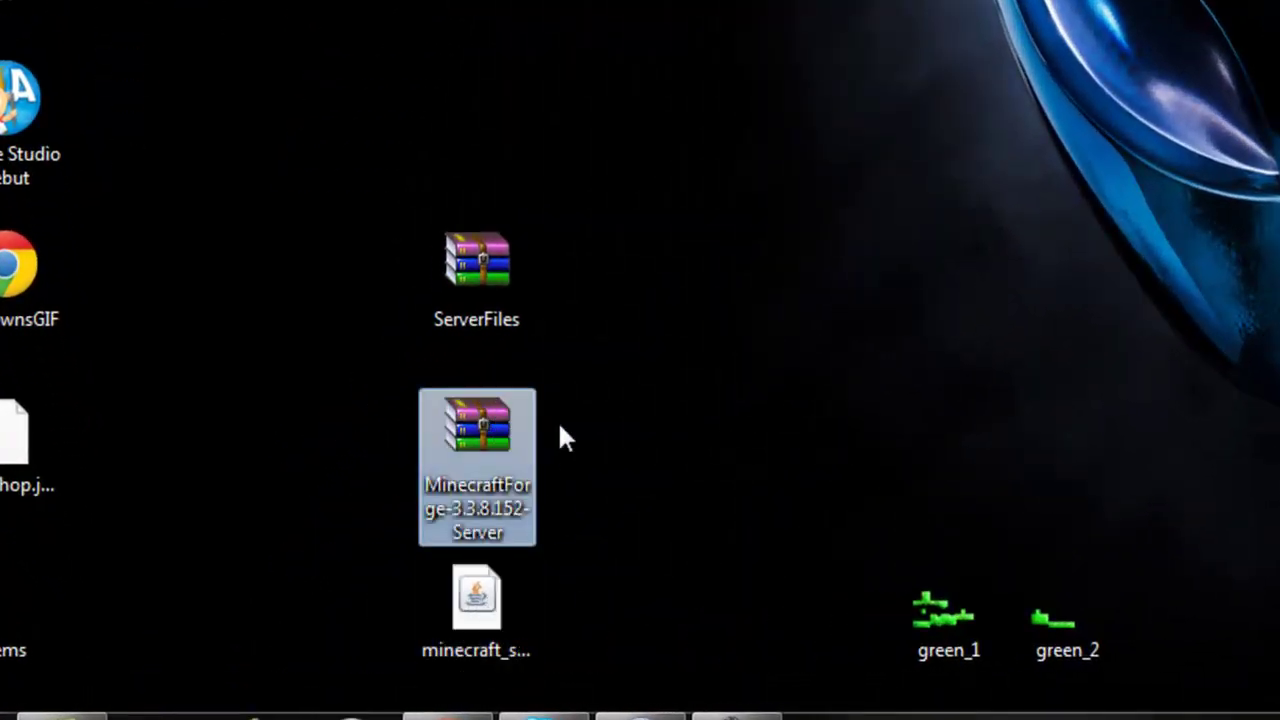
left_click(483, 272)
left_click(656, 354)
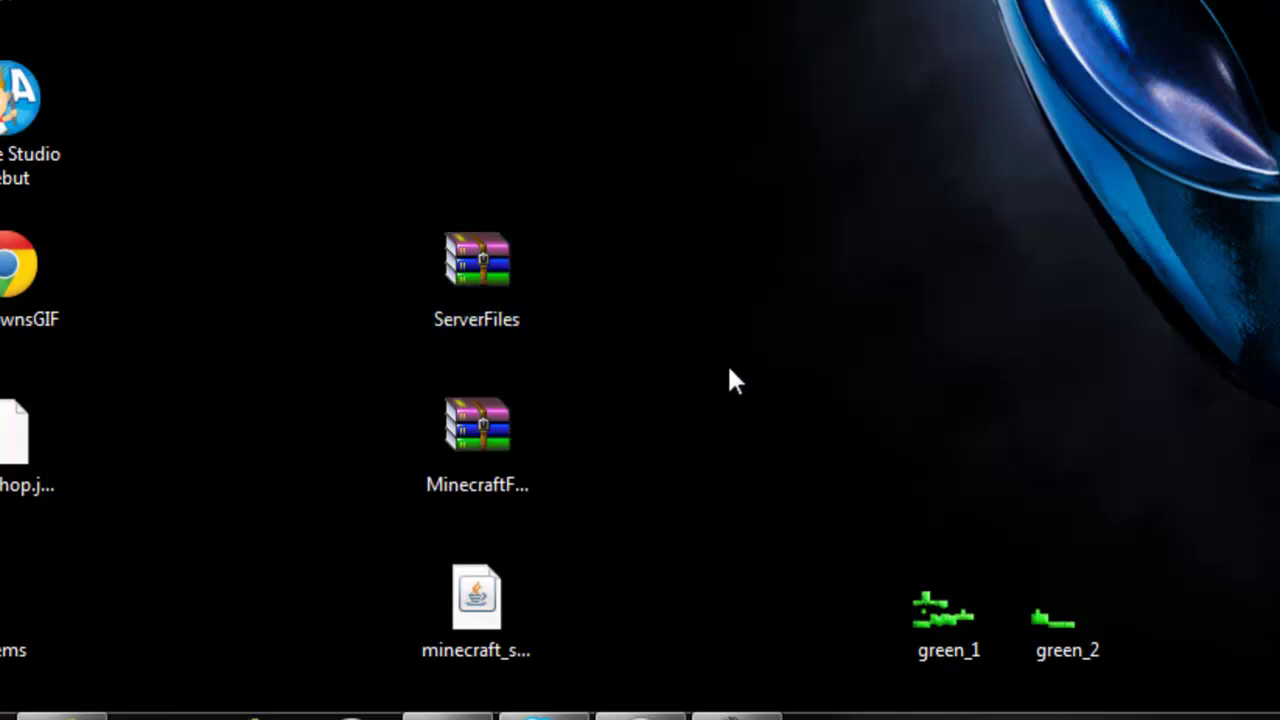
Create a folder named serverstuff on the desktop and move the minecraft_server file into it.
right_click(683, 306)
mouse_move(820, 155)
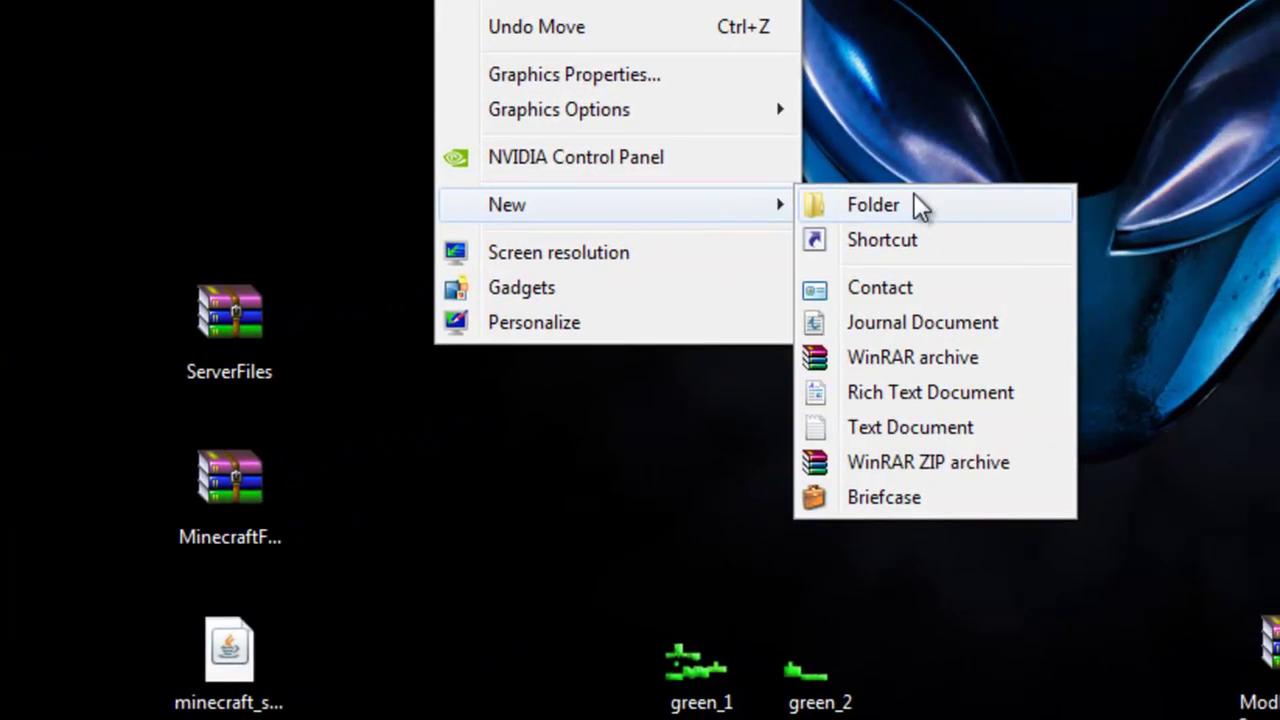
left_click(914, 204)
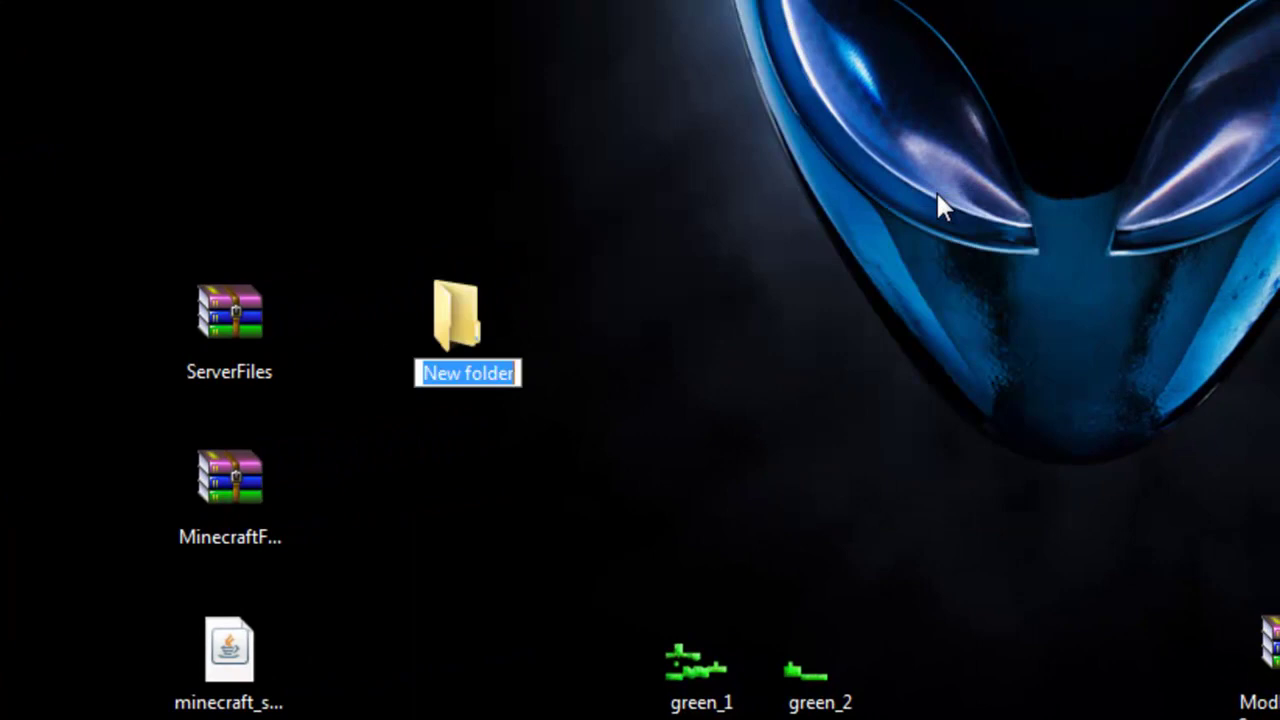
type("serverstuff")
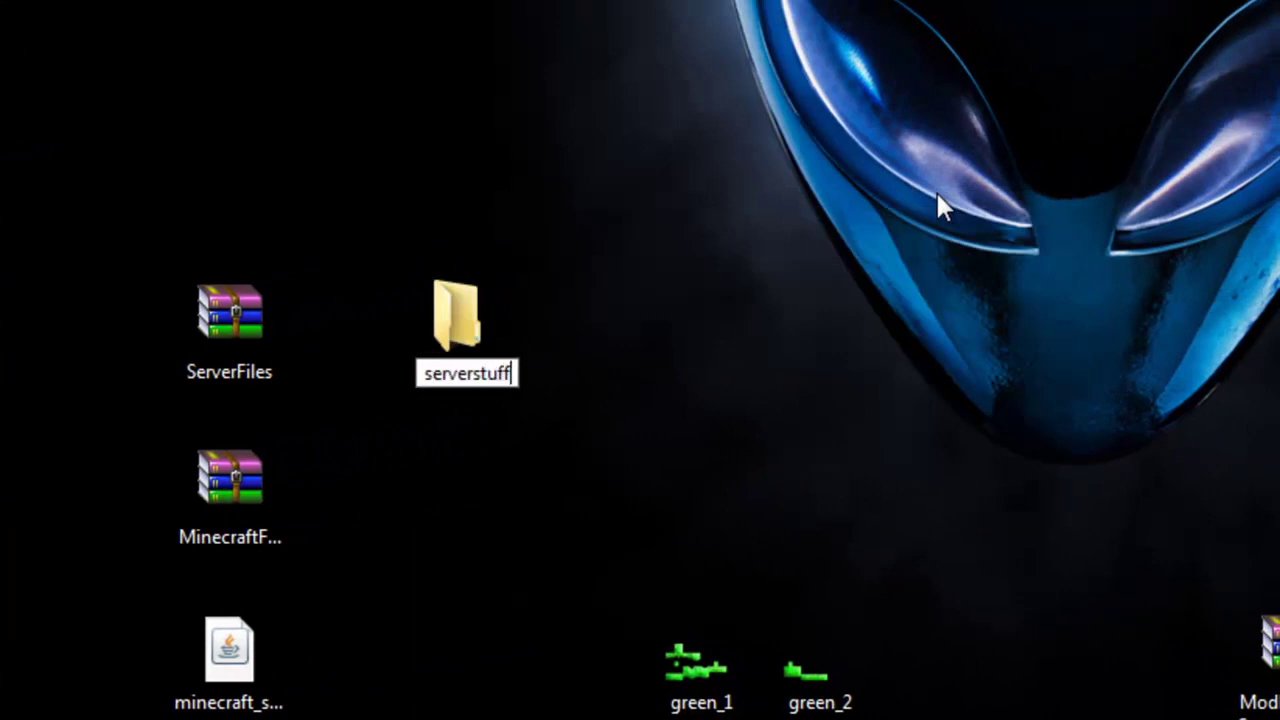
key("Return")
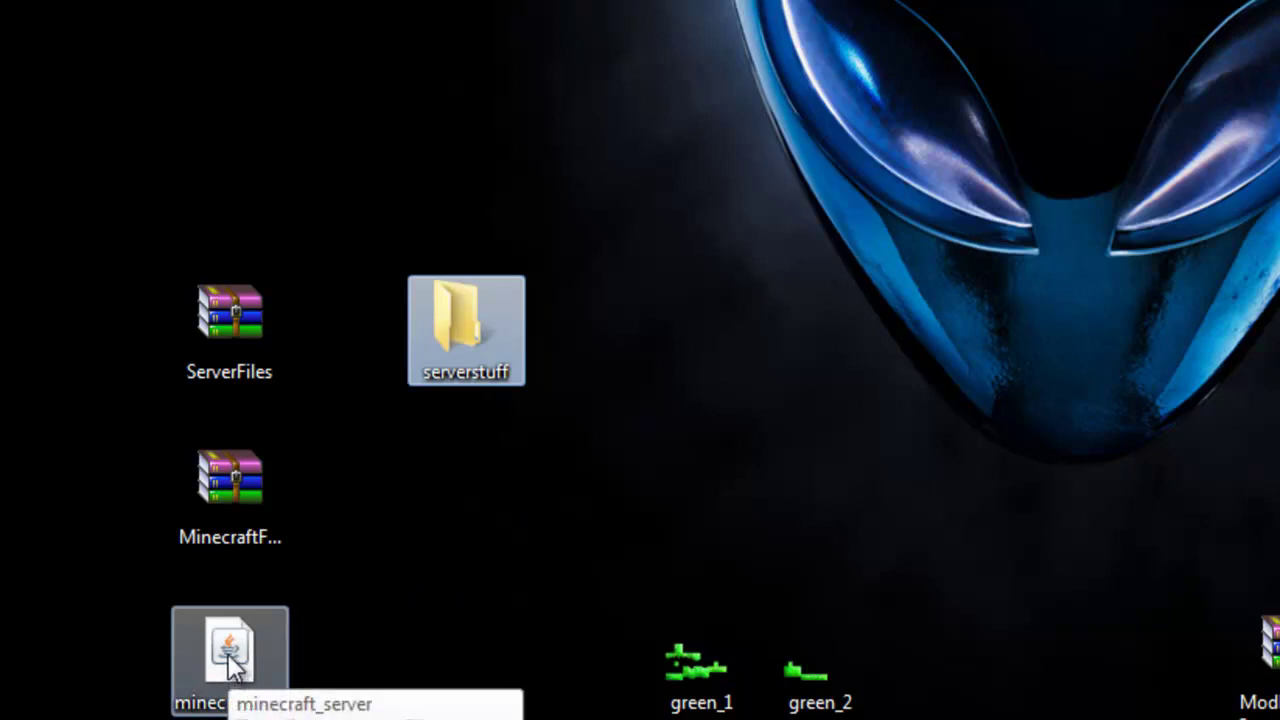
left_click_drag(229, 665, 440, 350)
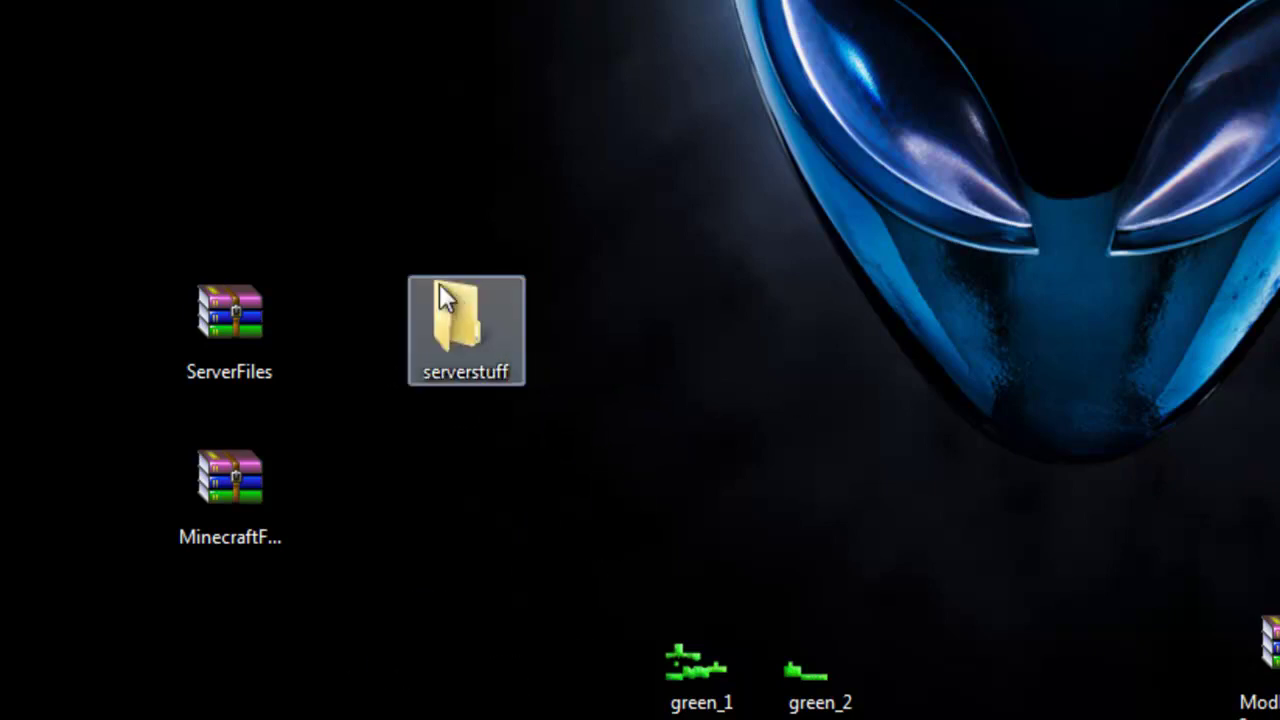
Open the serverstuff folder, open minecraft_server as an archive in WinRAR, and place the archive window clear of the desktop files.
left_click_drag(440, 284, 565, 461)
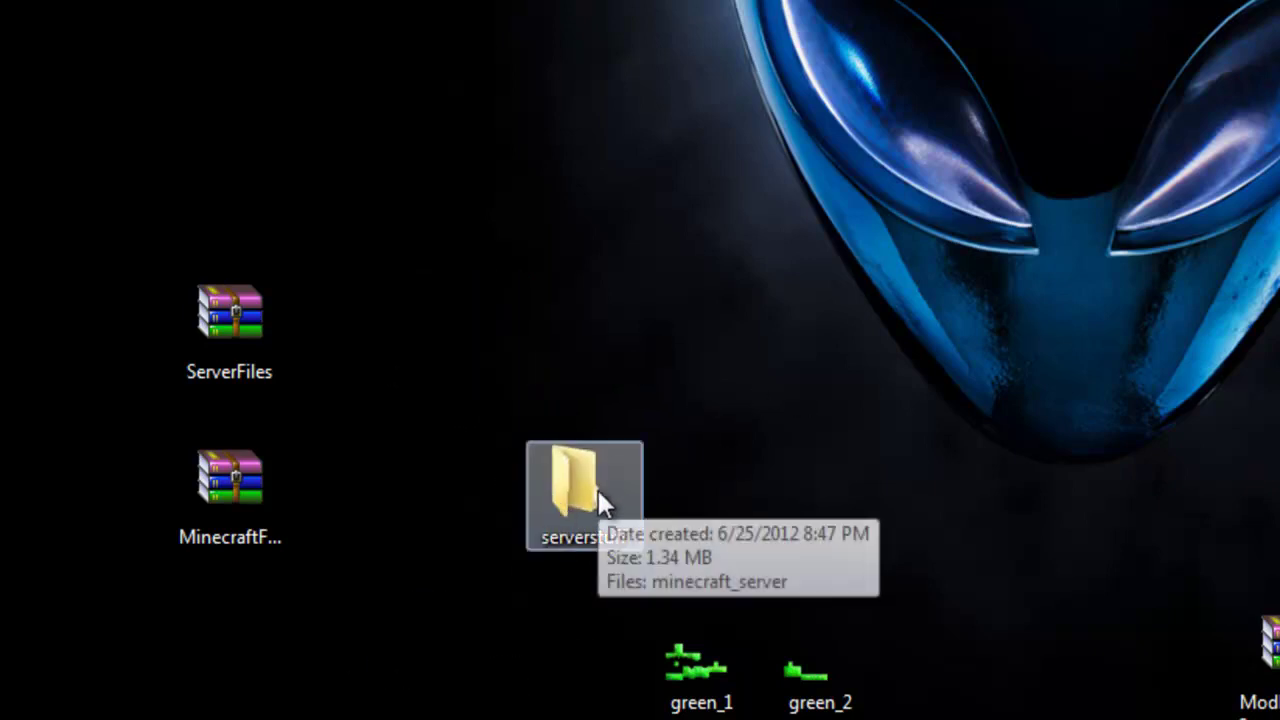
double_click(598, 490)
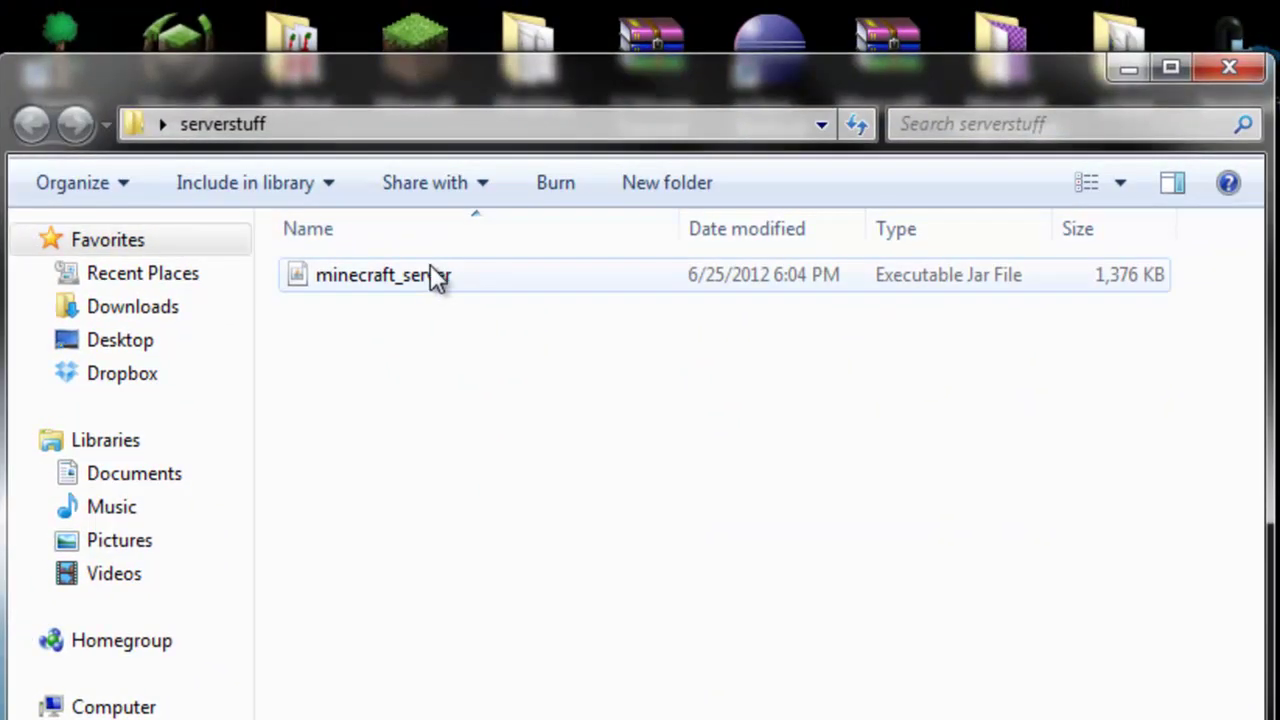
left_click(437, 280)
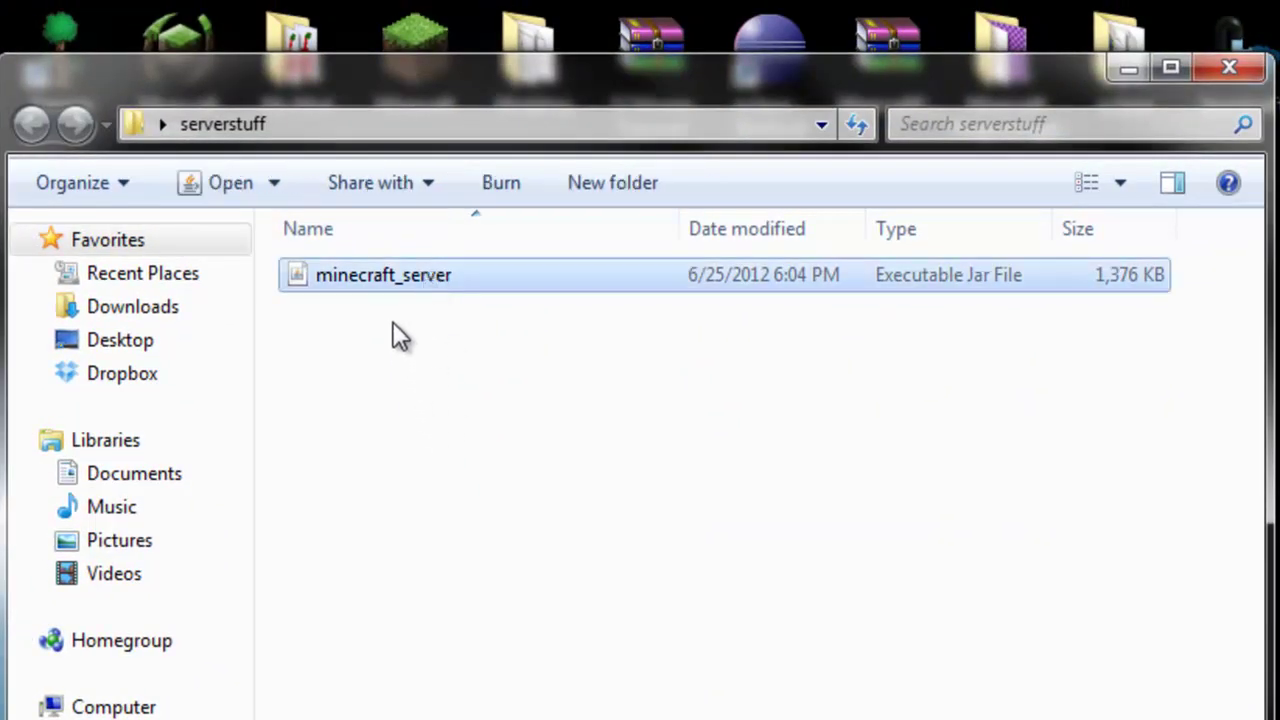
right_click(374, 279)
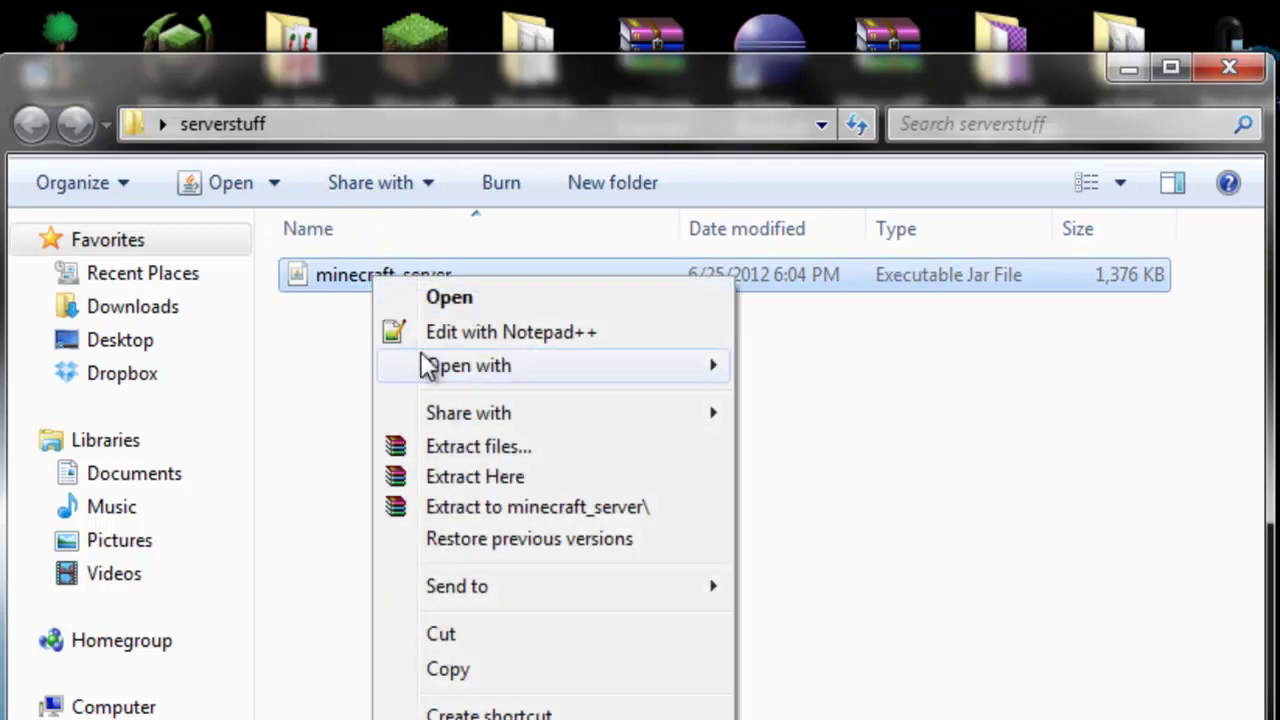
mouse_move(440, 365)
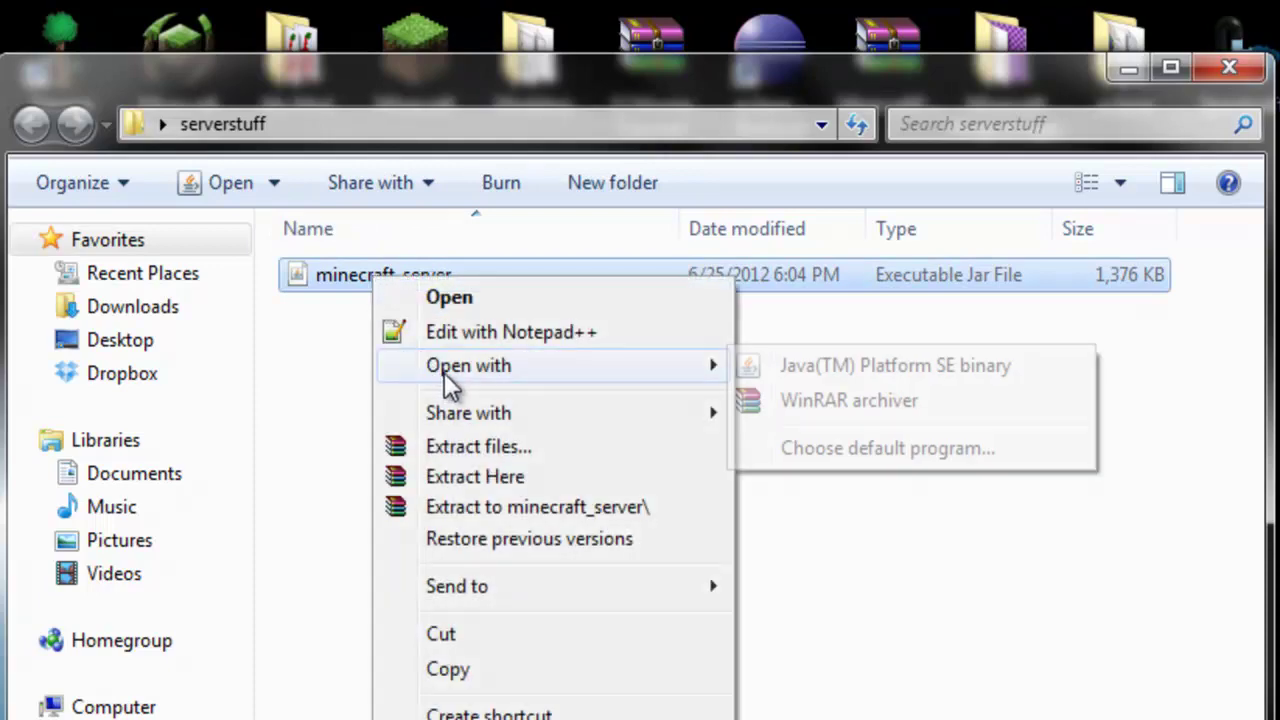
left_click(903, 418)
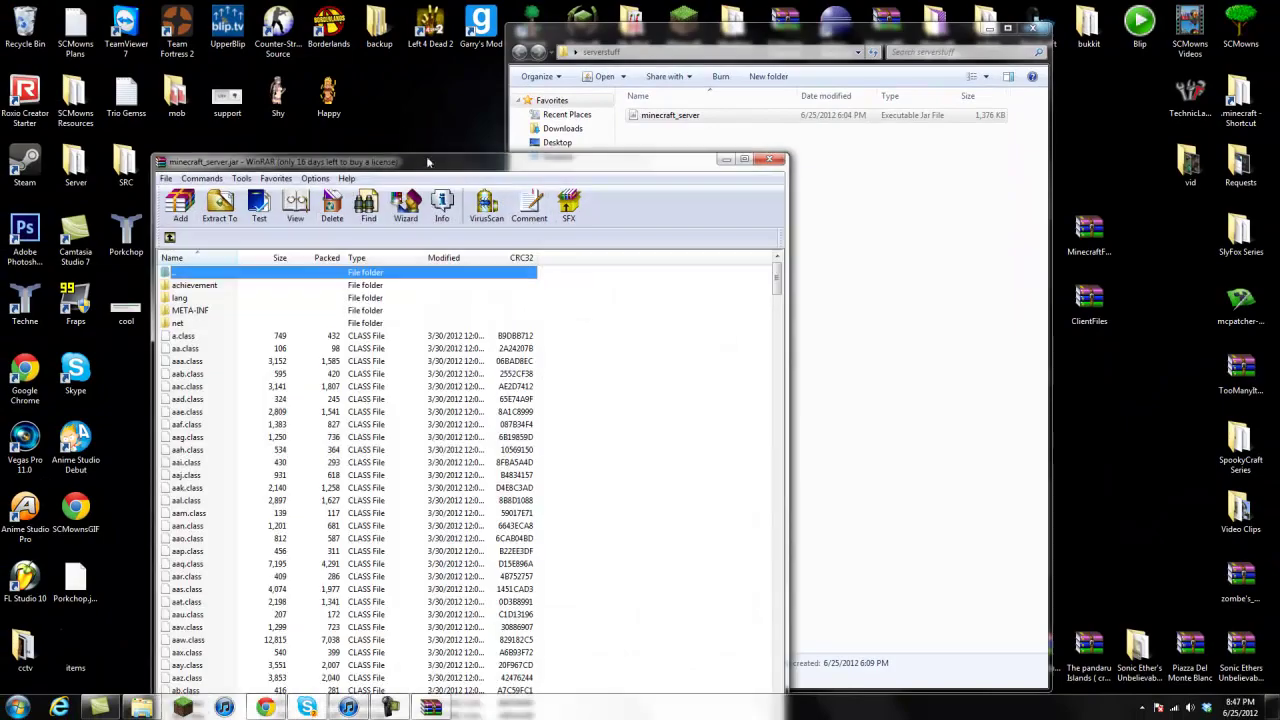
left_click_drag(429, 169, 1279, 12)
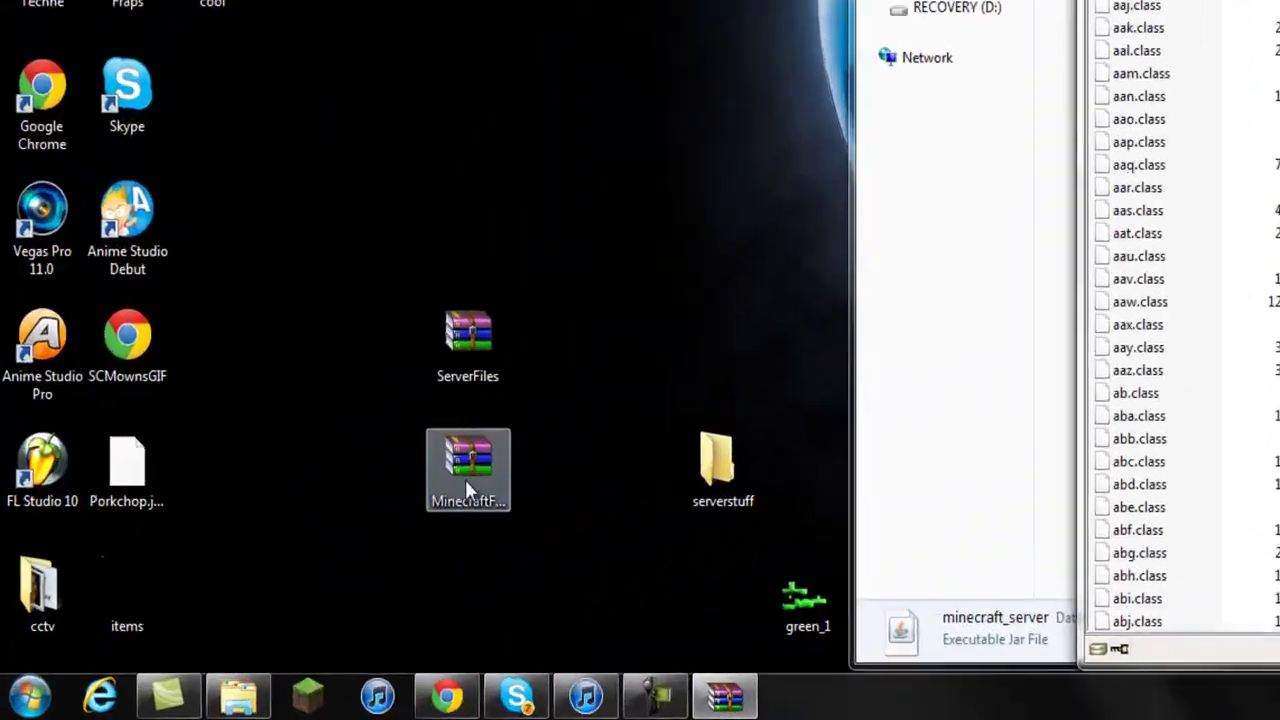
Open the MinecraftForge-3.3.8.152-Server archive and add all its files to minecraft_server.jar with the default archive settings.
double_click(278, 591)
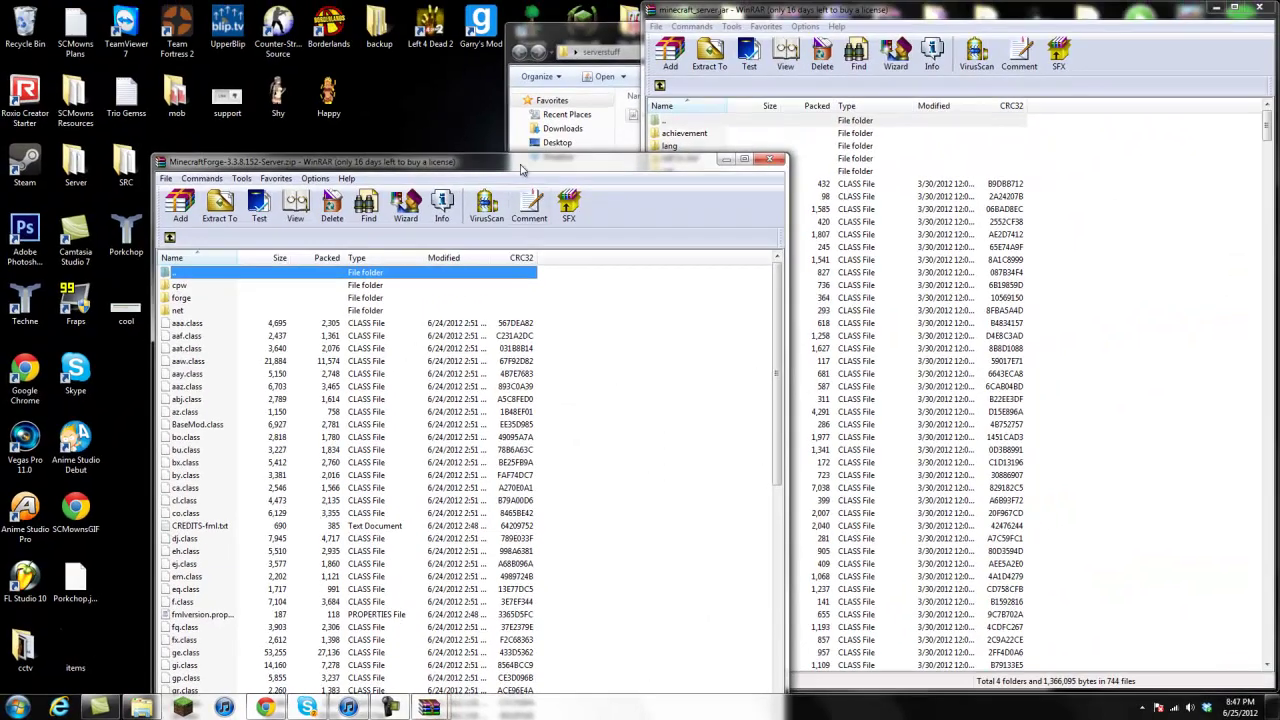
left_click_drag(523, 166, 2, 86)
left_click_drag(193, 78, 8, 142)
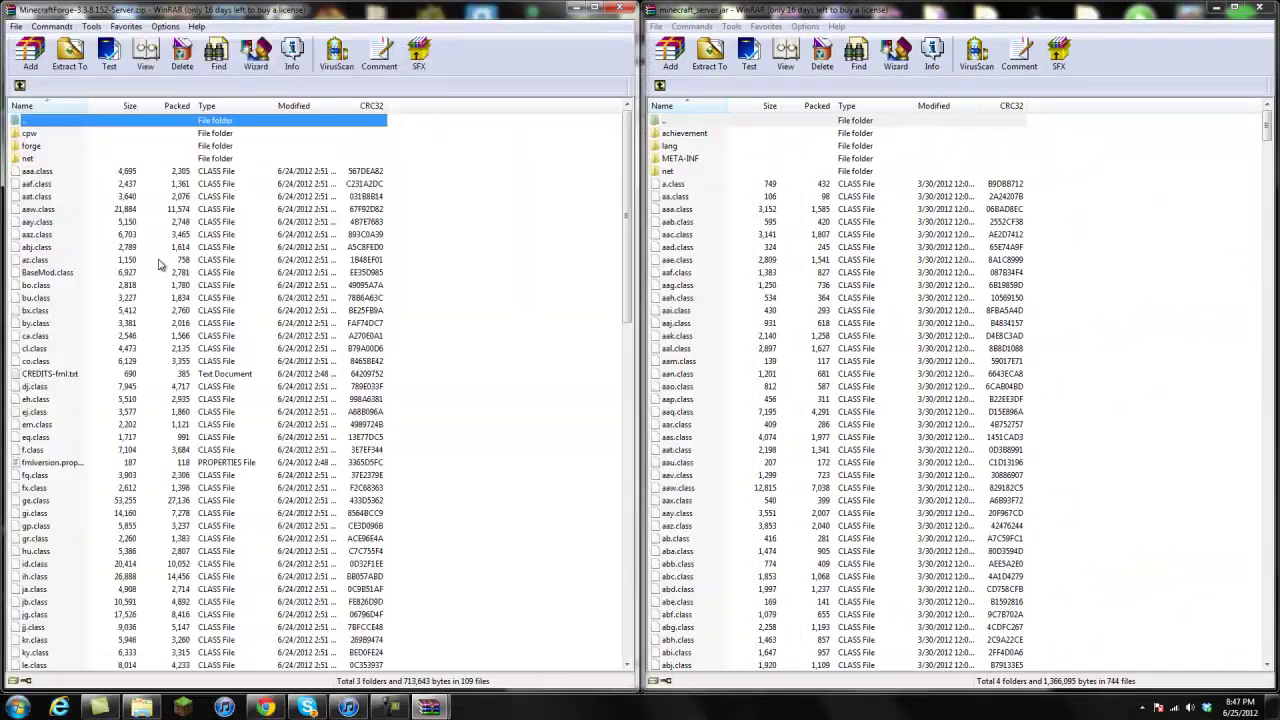
left_click(178, 338)
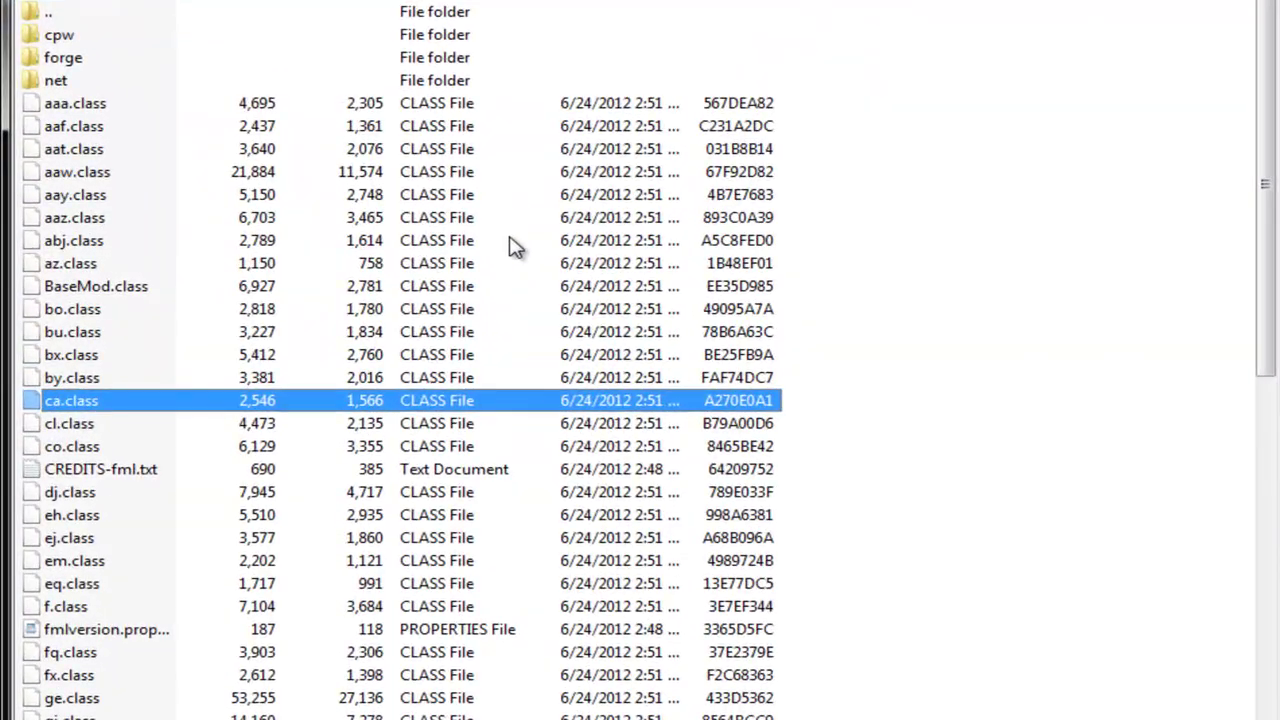
key("ctrl+a")
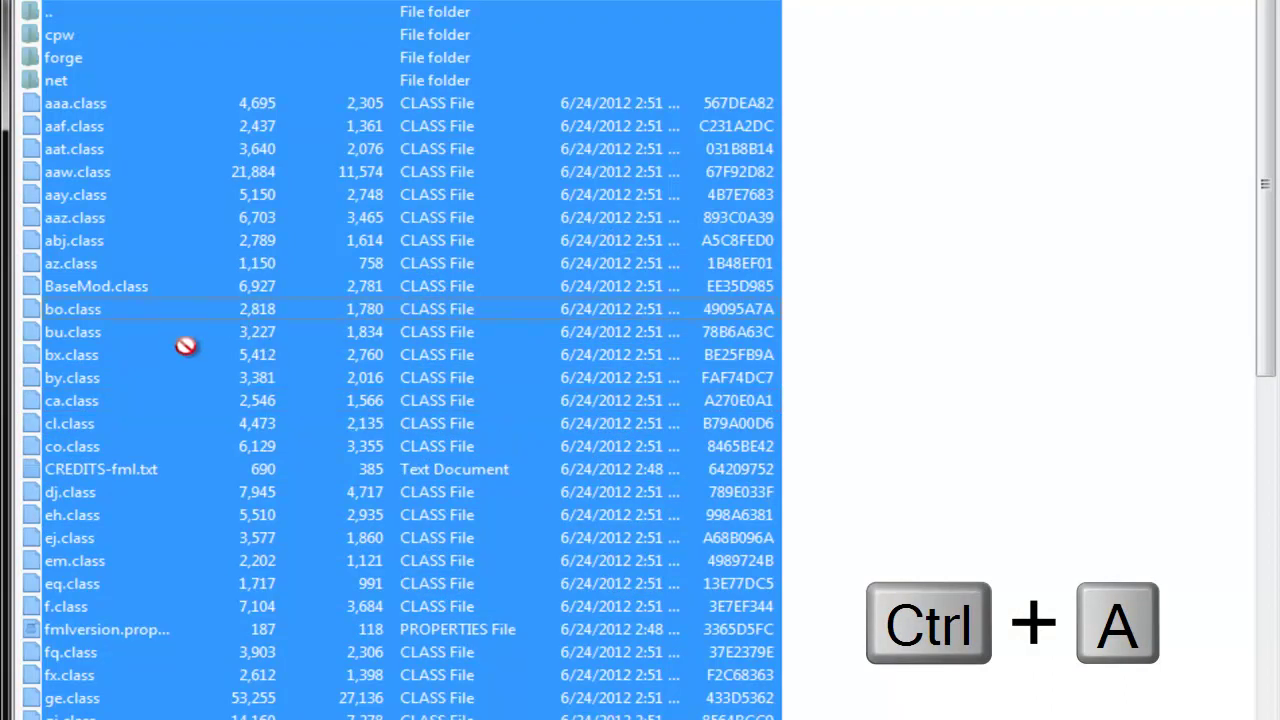
left_click_drag(186, 346, 657, 371)
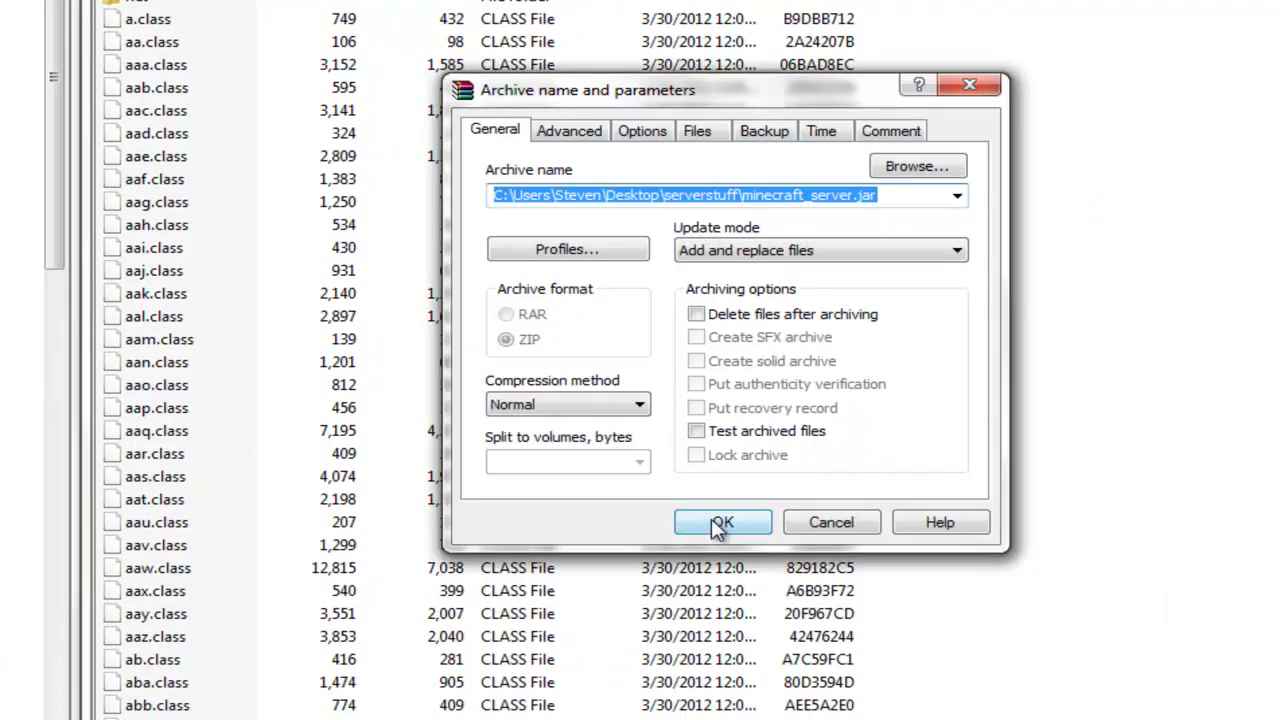
left_click(888, 602)
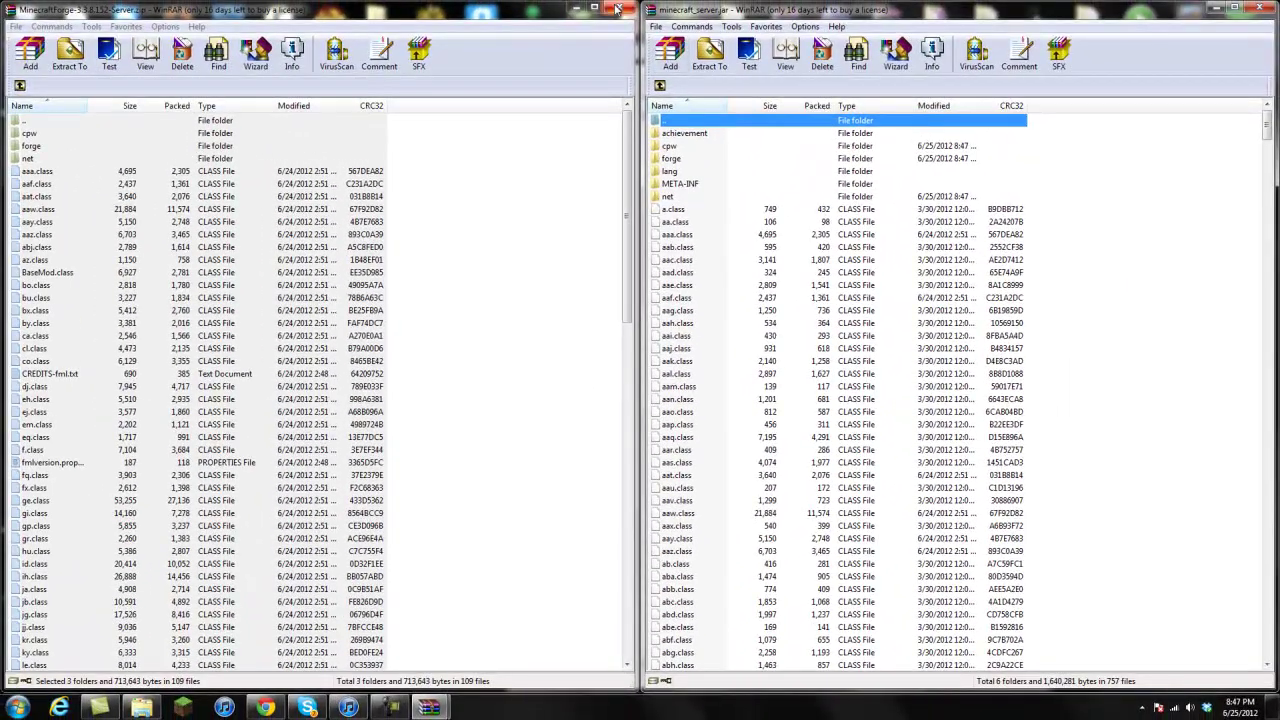
Close both archive windows and move the MinecraftForge archive on the desktop to just above the serverstuff folder.
left_click(617, 8)
left_click(1258, 8)
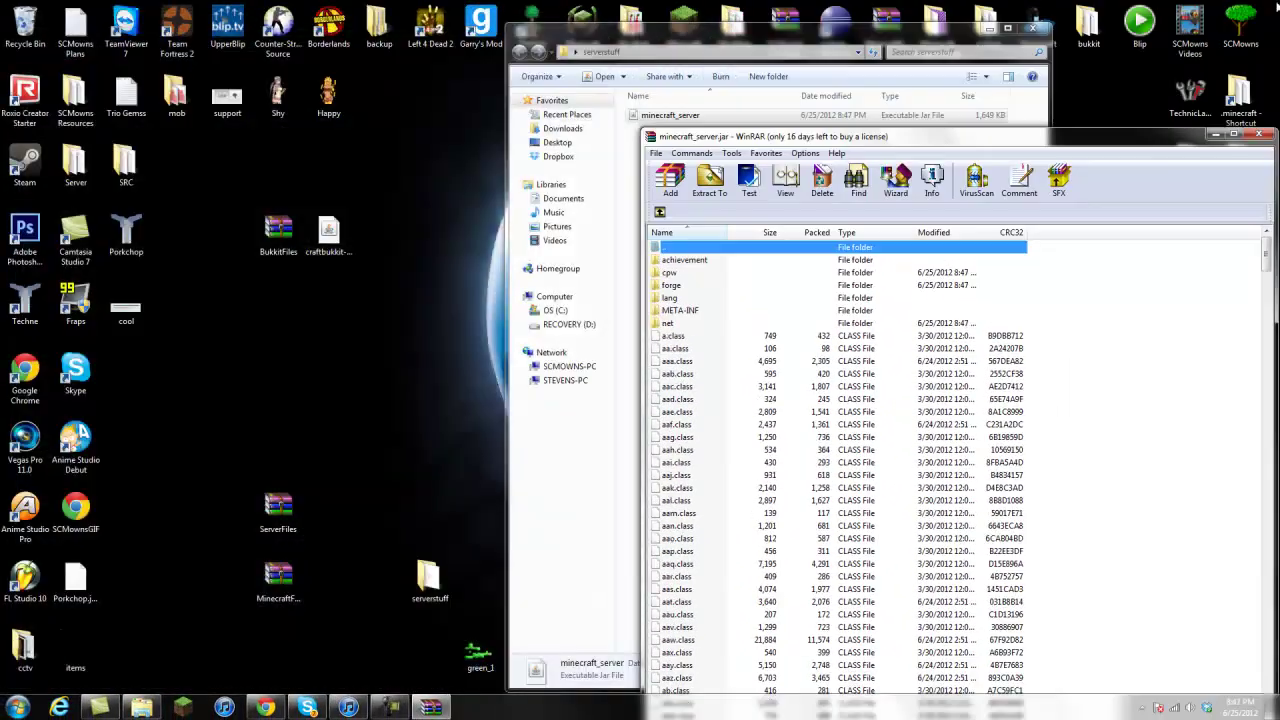
left_click(1264, 136)
left_click_drag(284, 590, 313, 590)
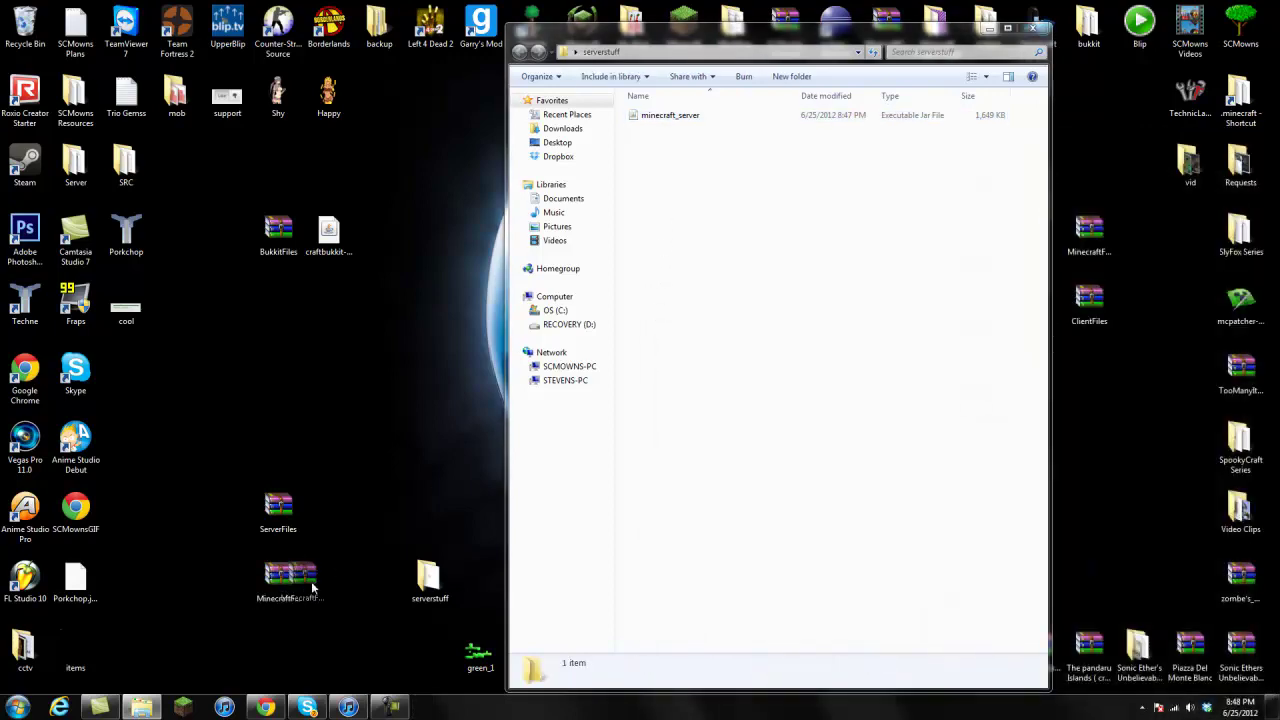
left_click_drag(410, 537, 412, 535)
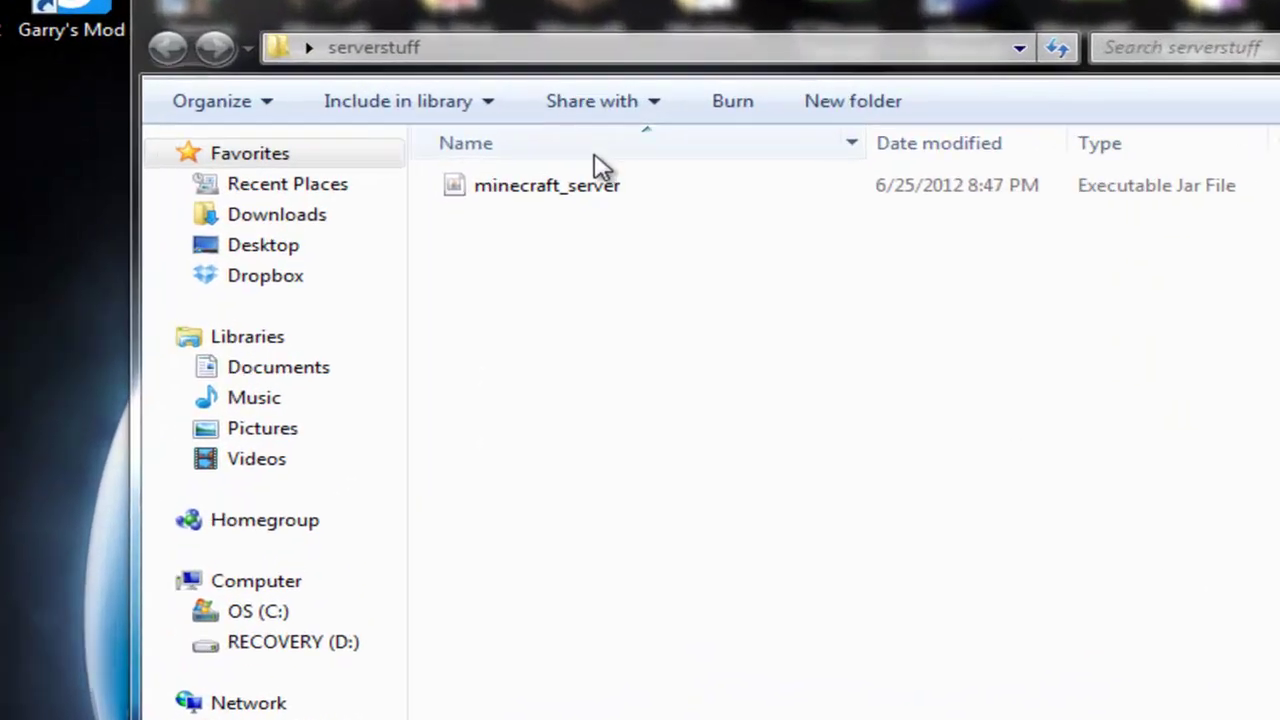
Run minecraft_server from the serverstuff folder to generate its files, and shut the server down with the stop command.
double_click(563, 207)
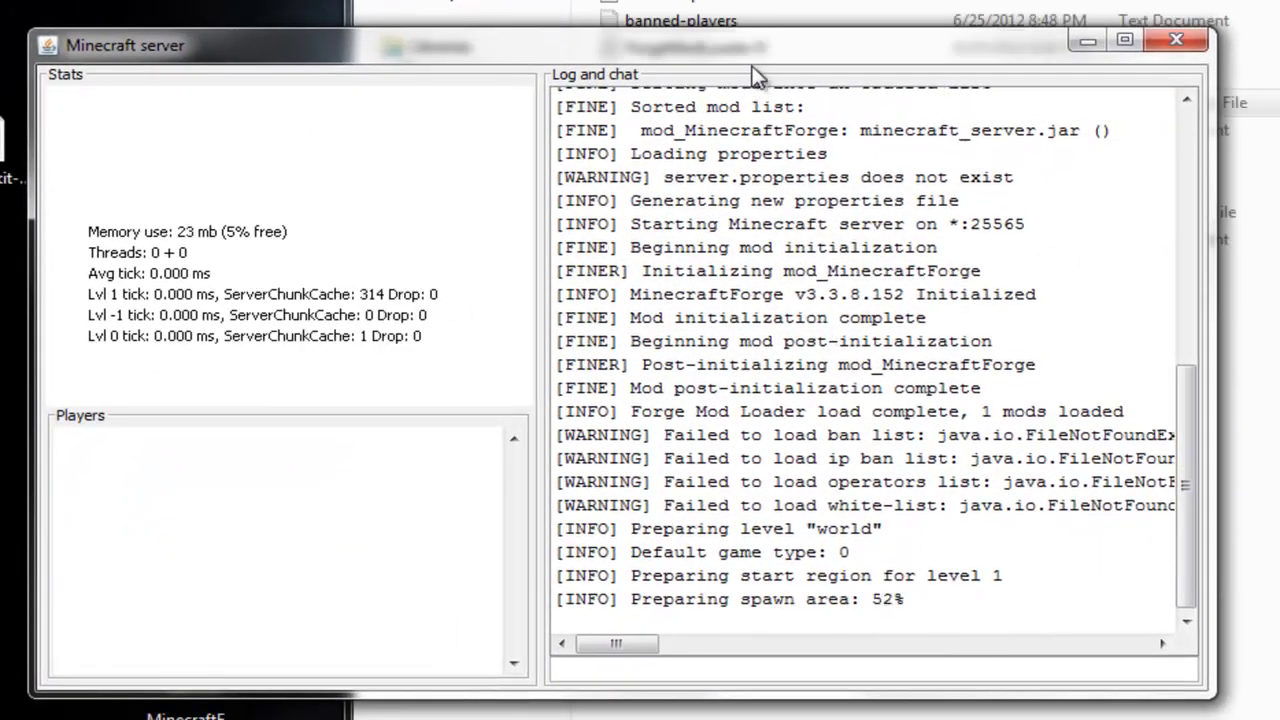
left_click_drag(750, 62, 476, 360)
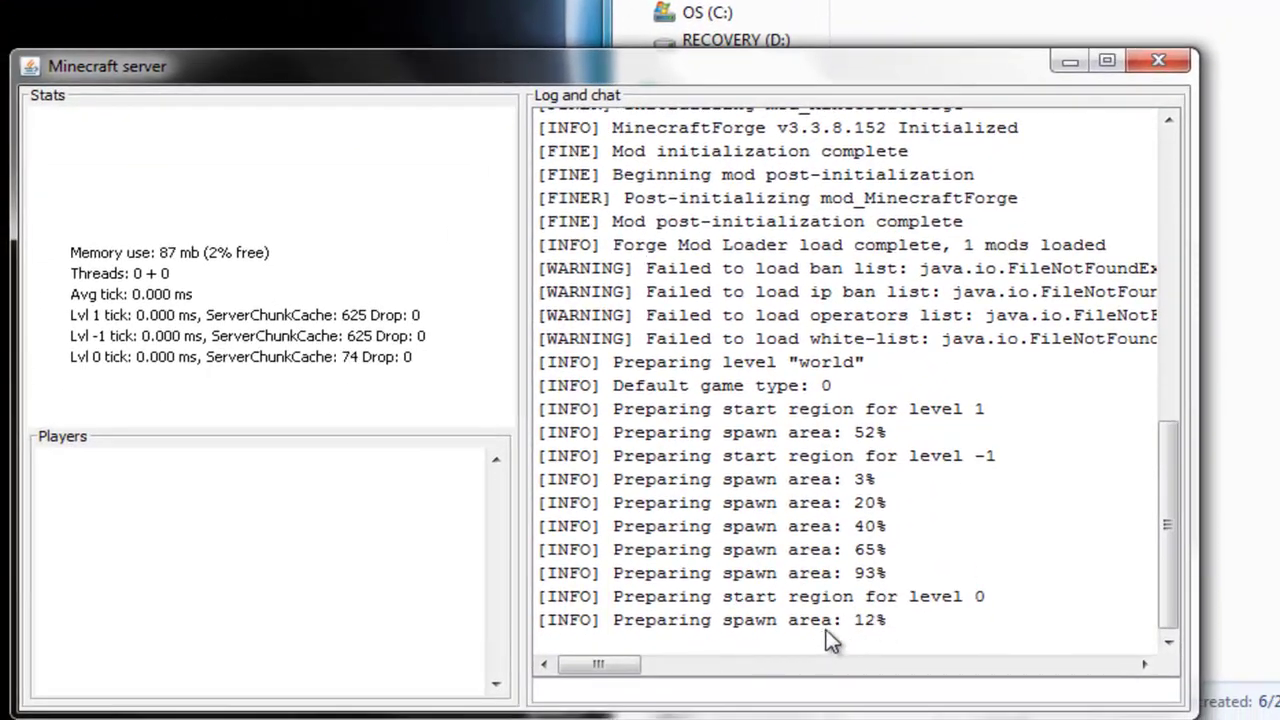
left_click(637, 689)
type("stop")
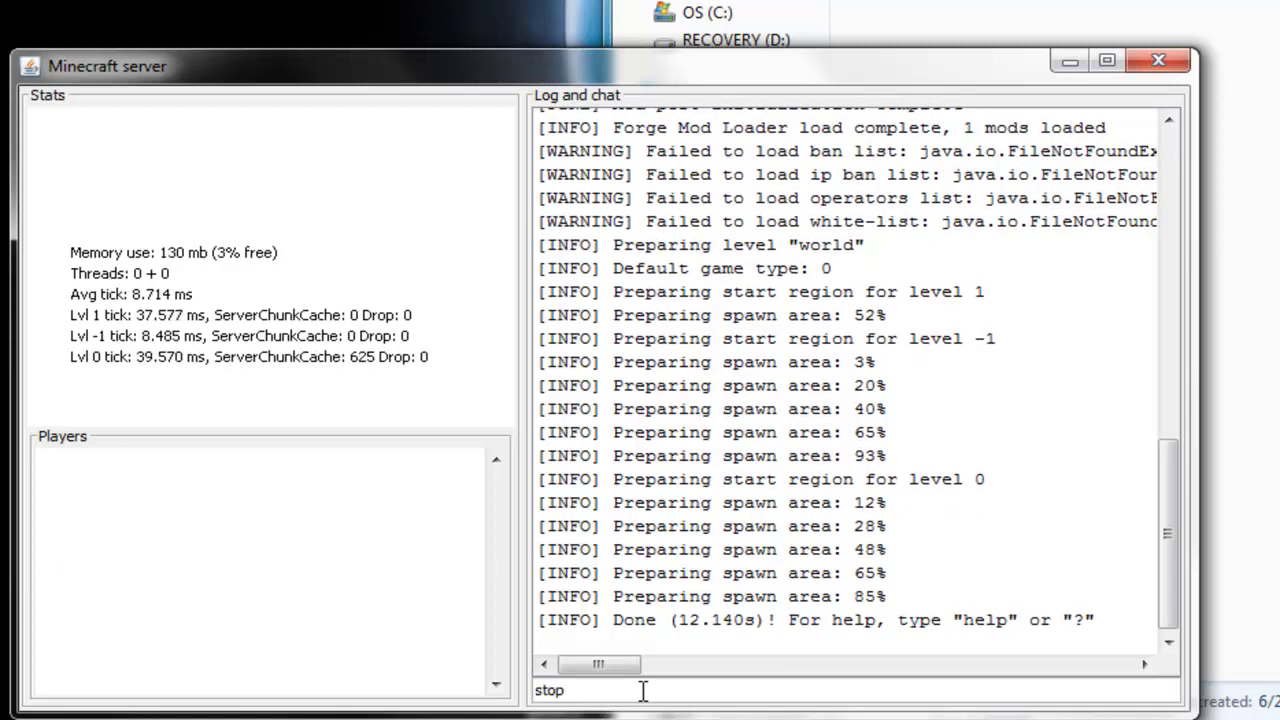
key("Return")
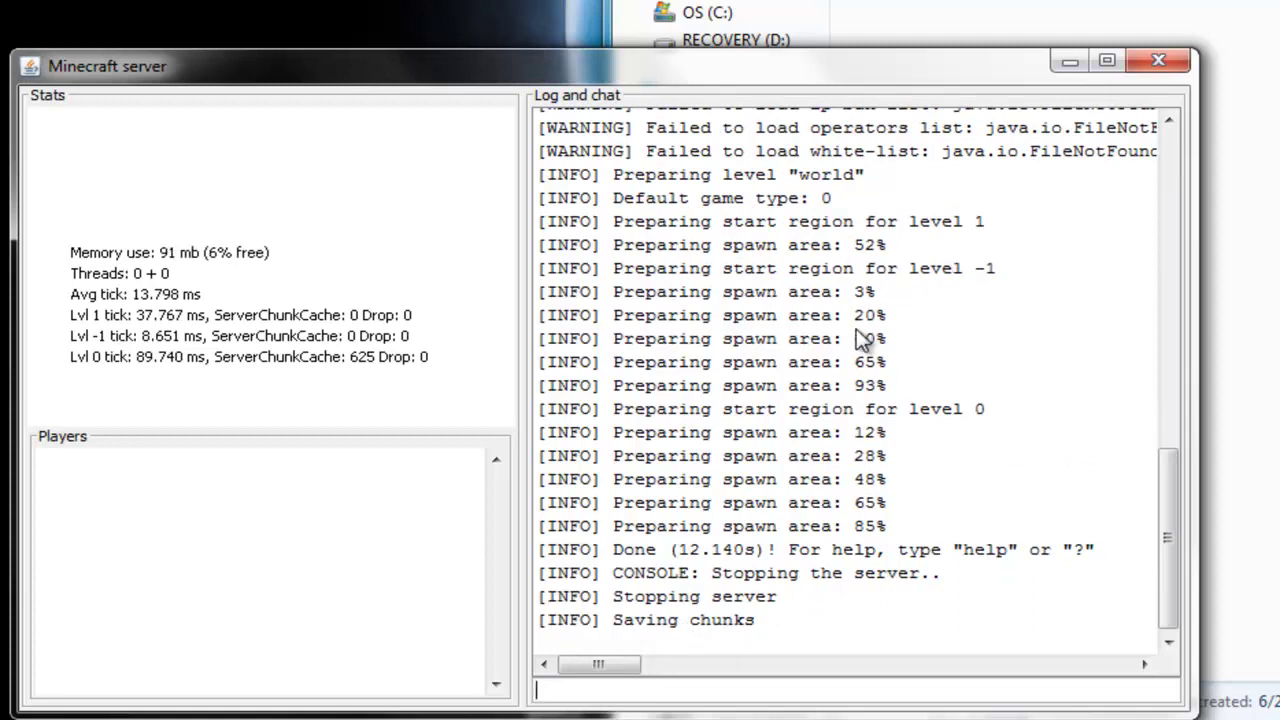
Extract Stuffed Animals.zip from the ServerFiles archive into the mods folder inside serverstuff.
left_click(1249, 286)
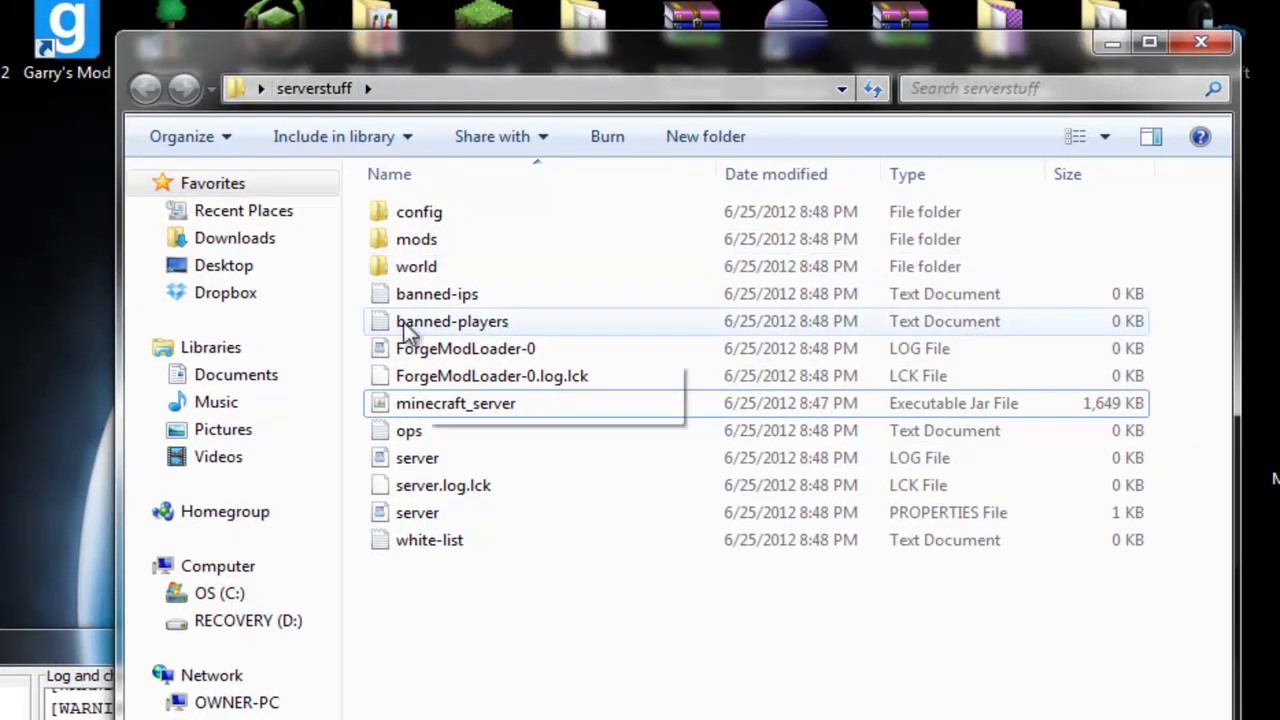
left_click(430, 248)
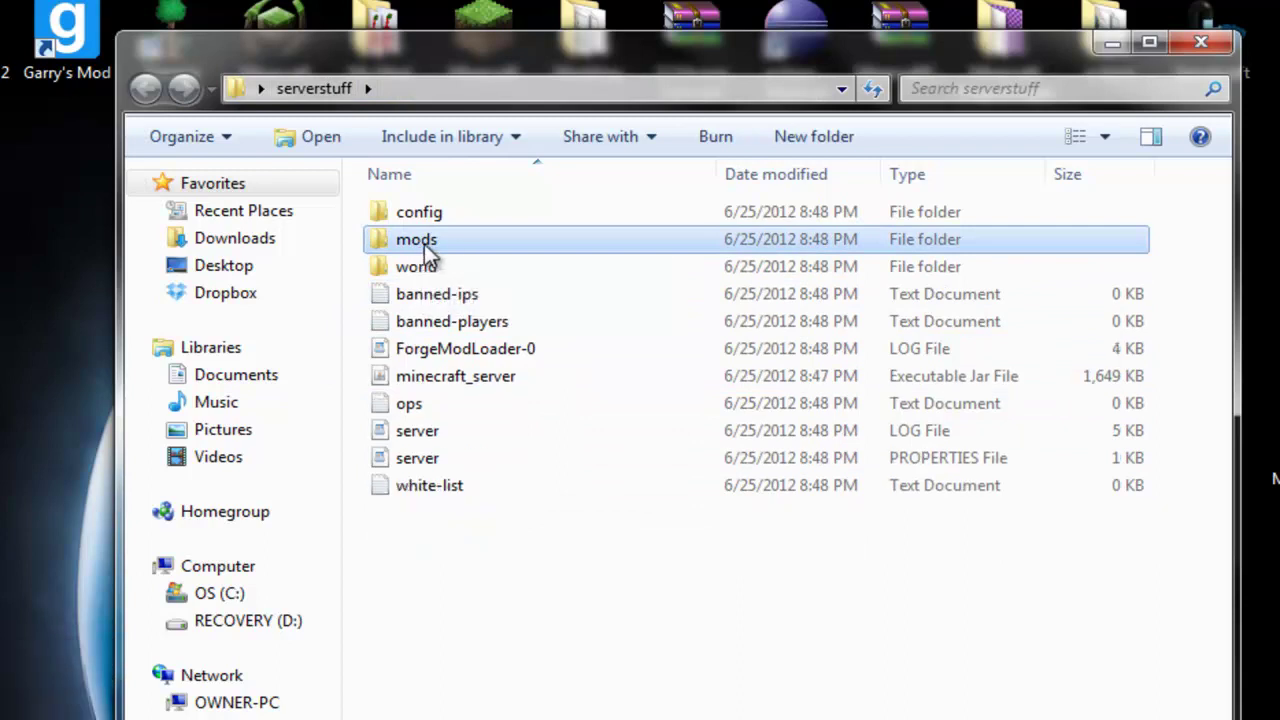
double_click(424, 244)
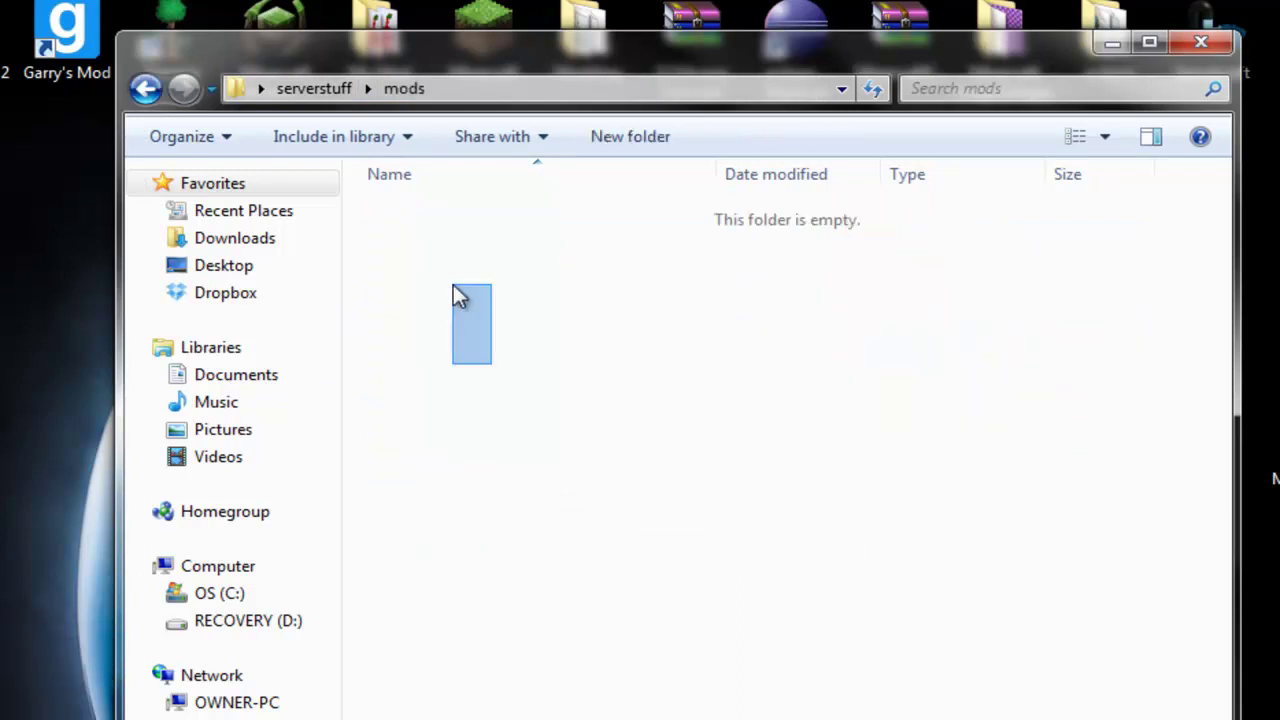
left_click_drag(458, 296, 406, 12)
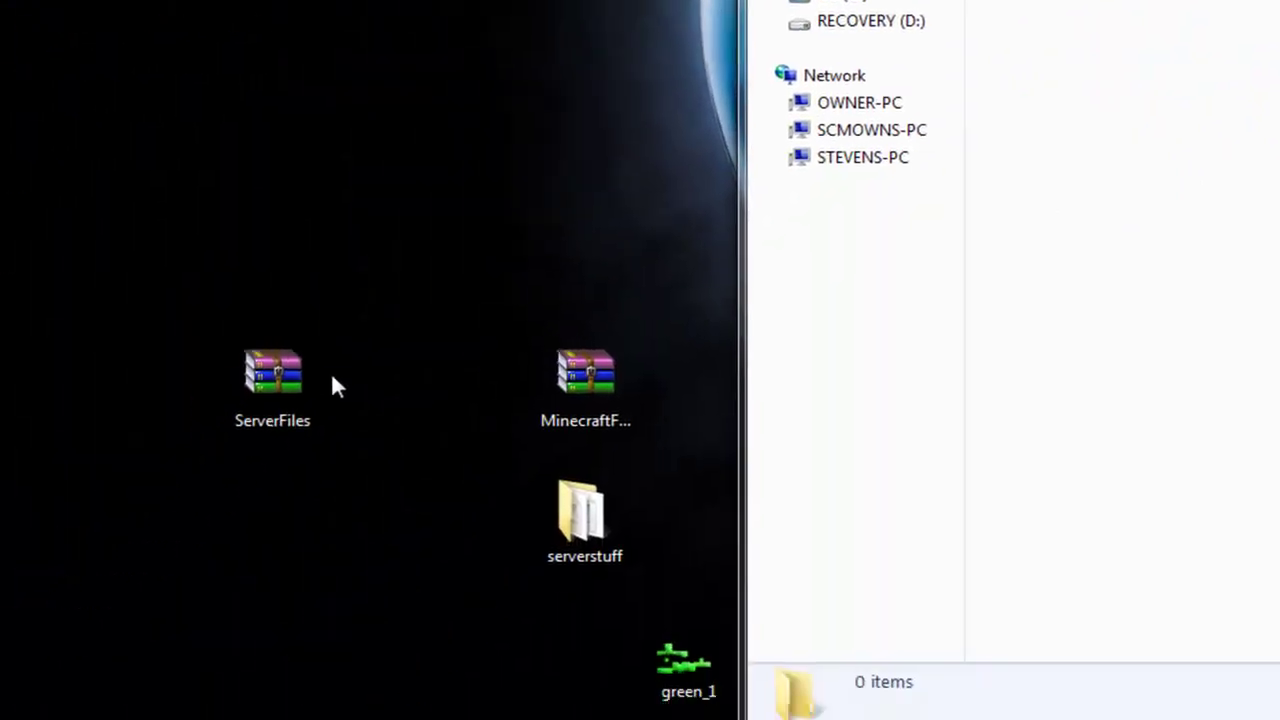
double_click(274, 376)
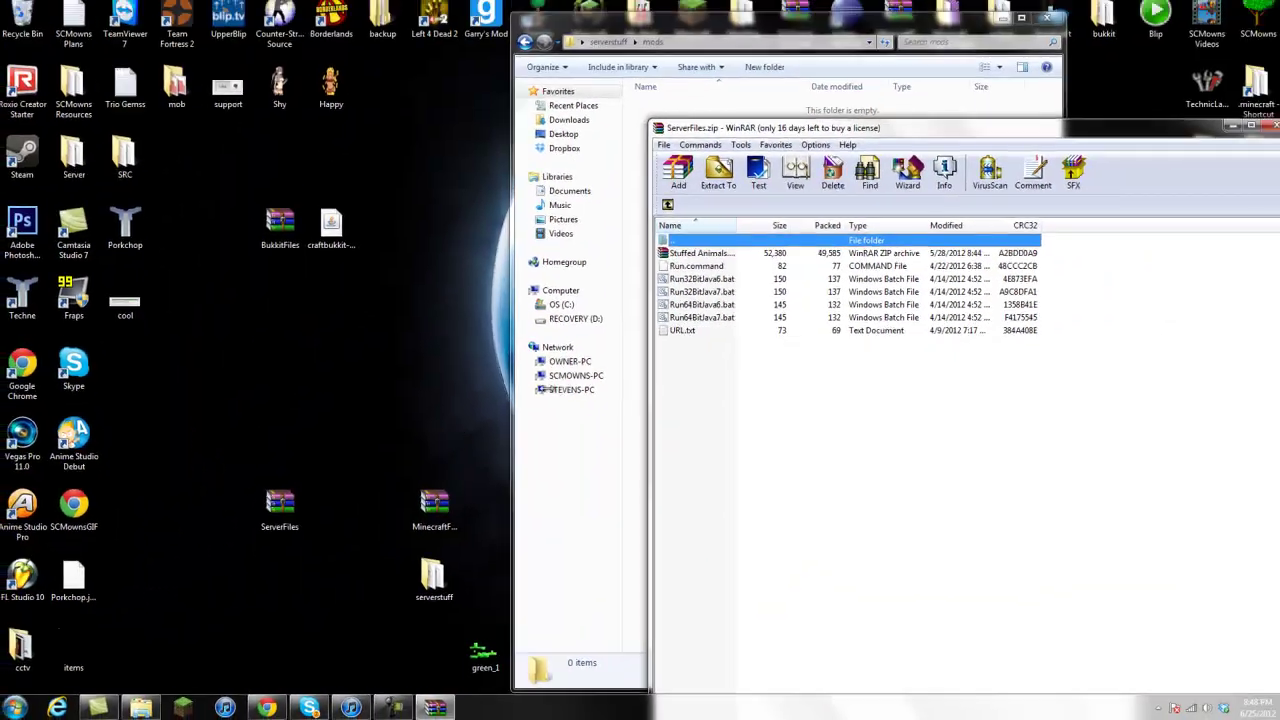
left_click_drag(795, 138, 10, 80)
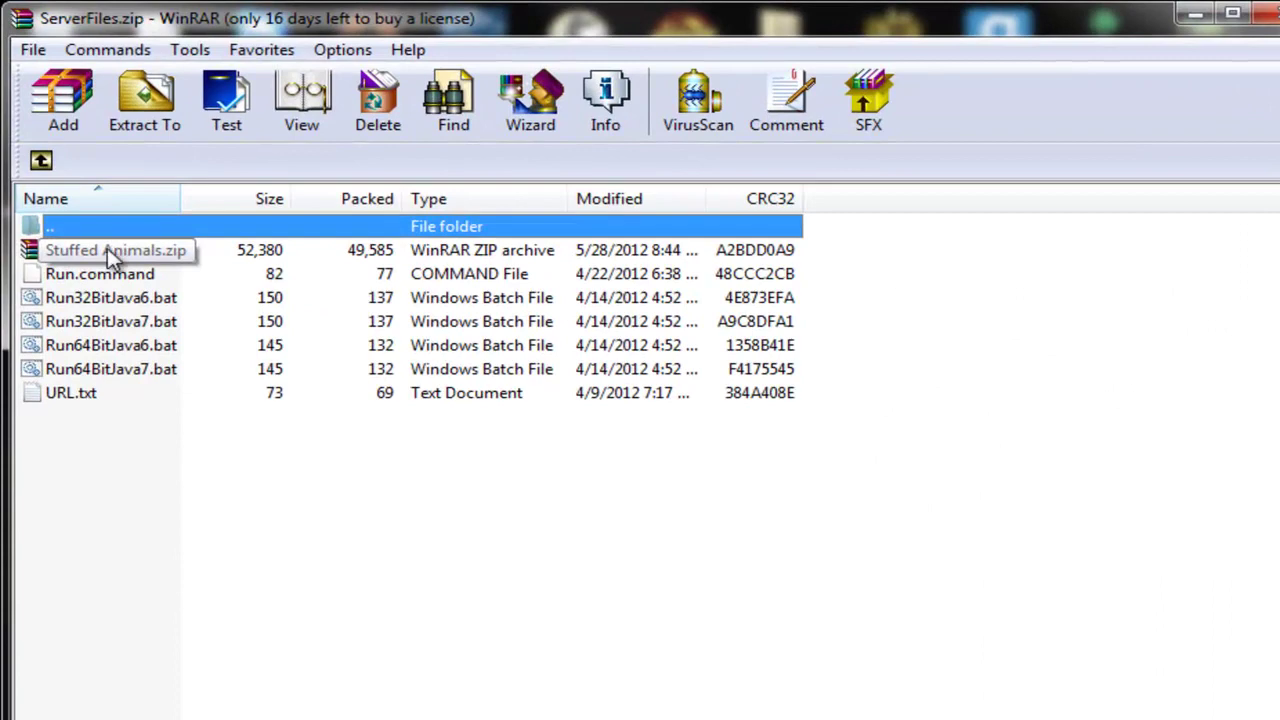
left_click_drag(107, 255, 477, 358)
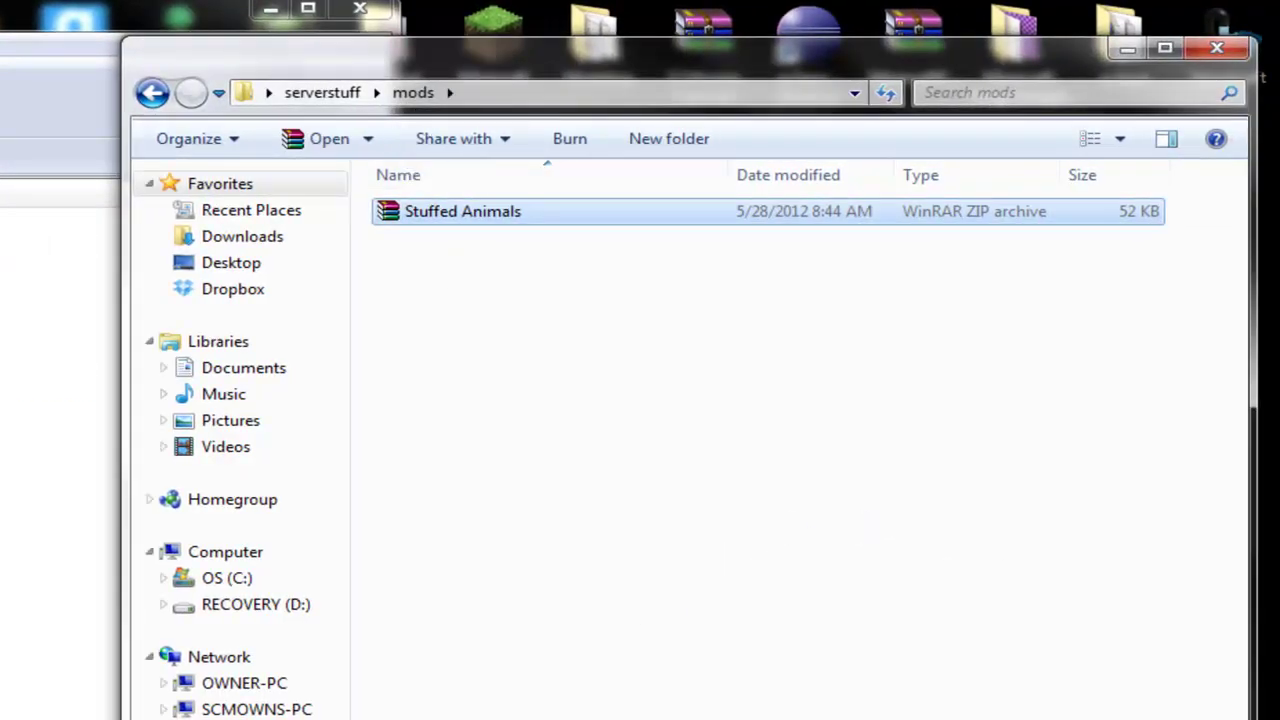
Examine the 32-bit and 64-bit Java 6 and Java 7 run batch files in the ServerFiles archive, and close it.
left_click_drag(150, 430, 148, 250)
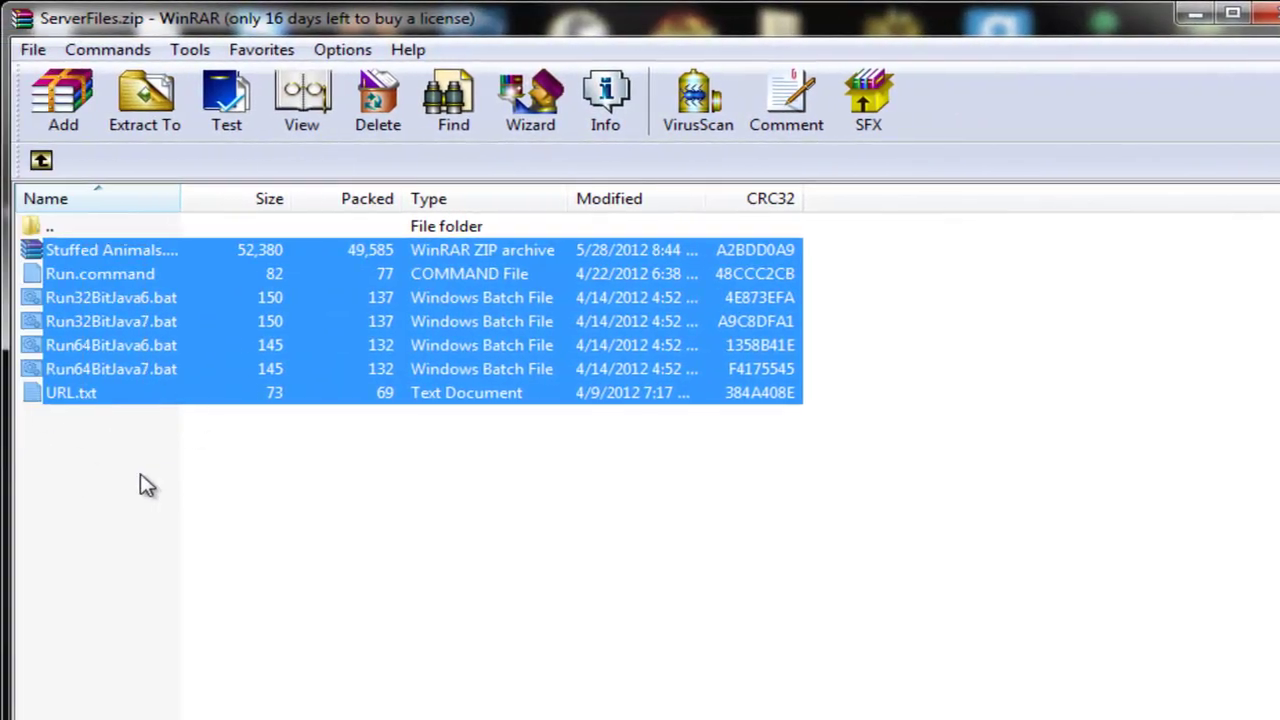
left_click_drag(277, 543, 150, 275)
left_click(255, 547)
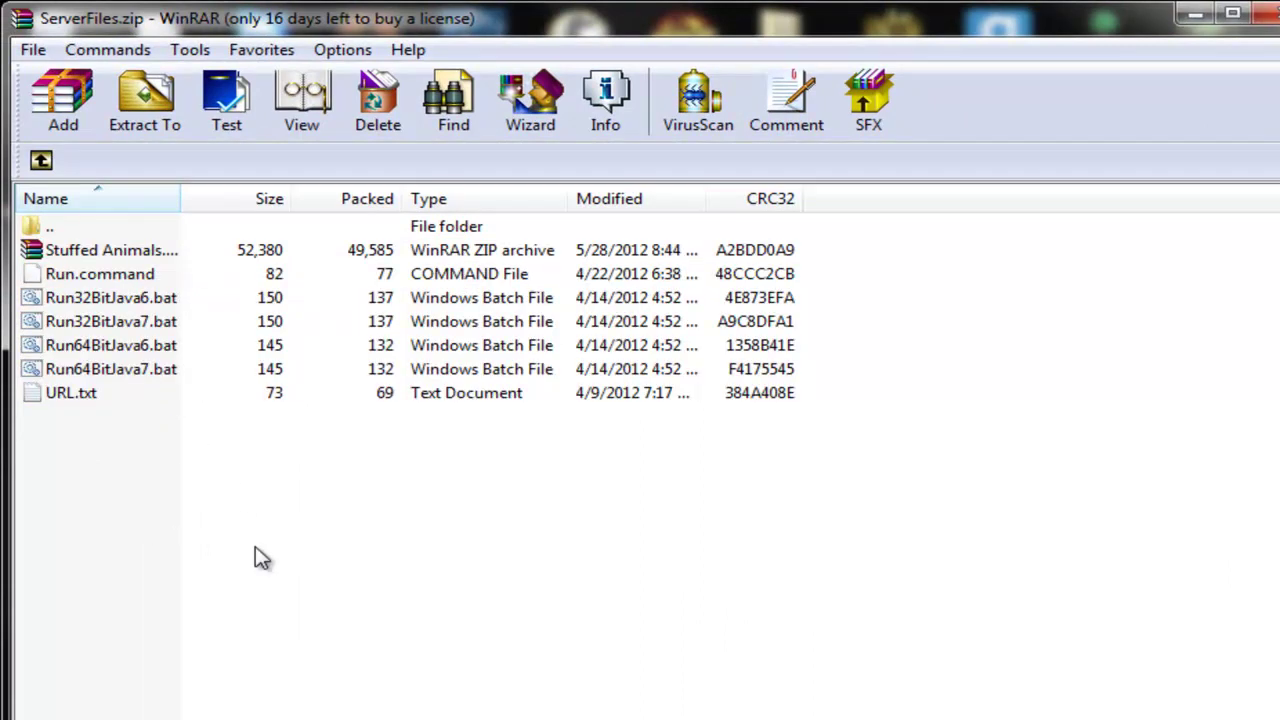
left_click(90, 300)
left_click(88, 322)
left_click(90, 345)
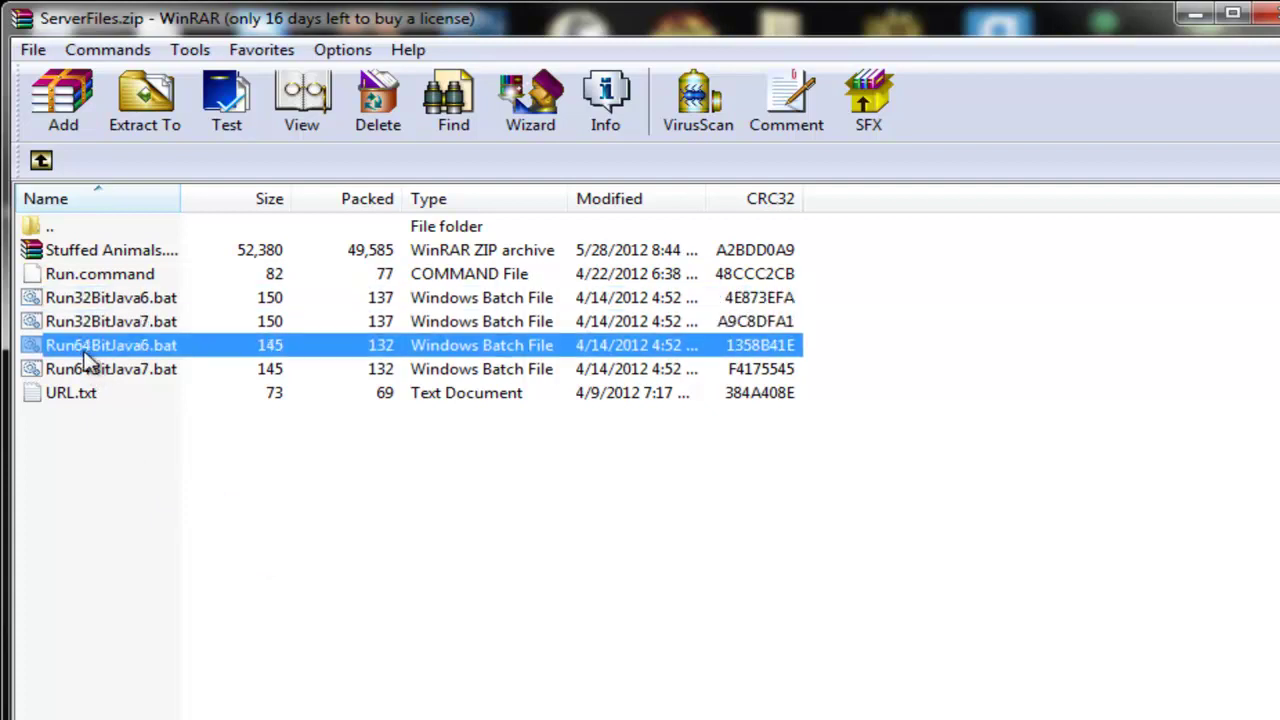
left_click(90, 369)
left_click(230, 542)
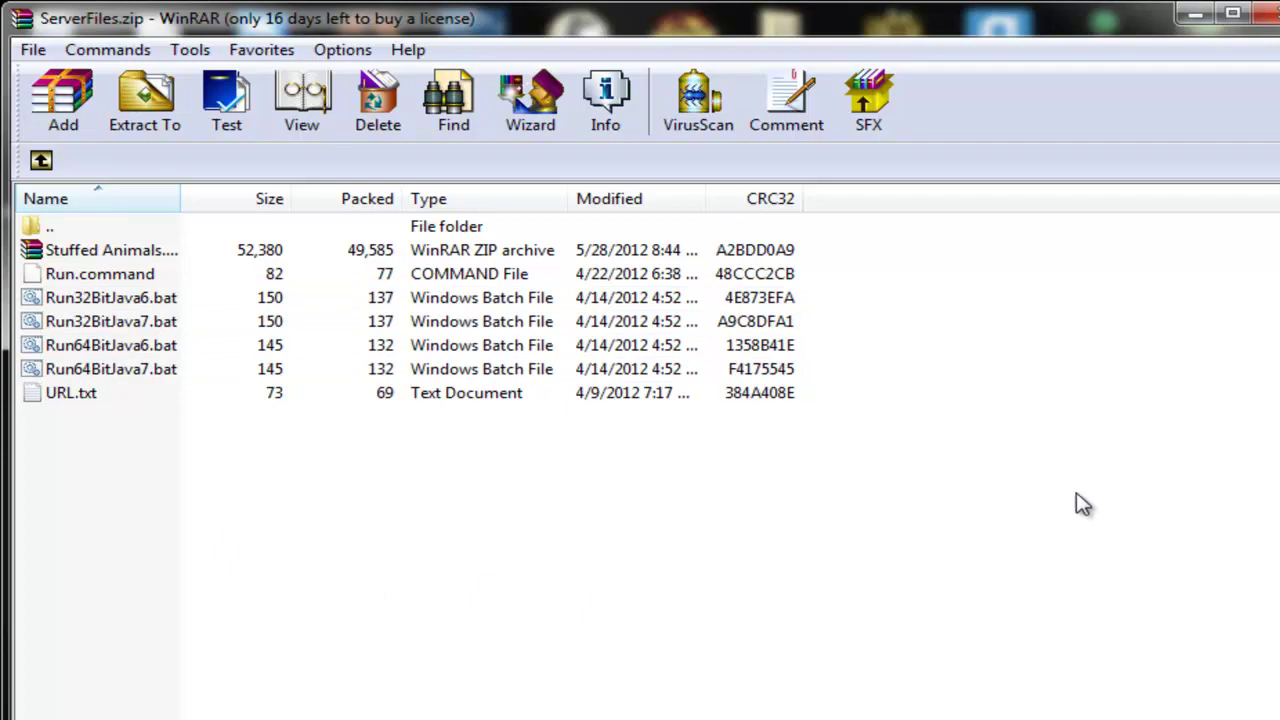
left_click(1272, 14)
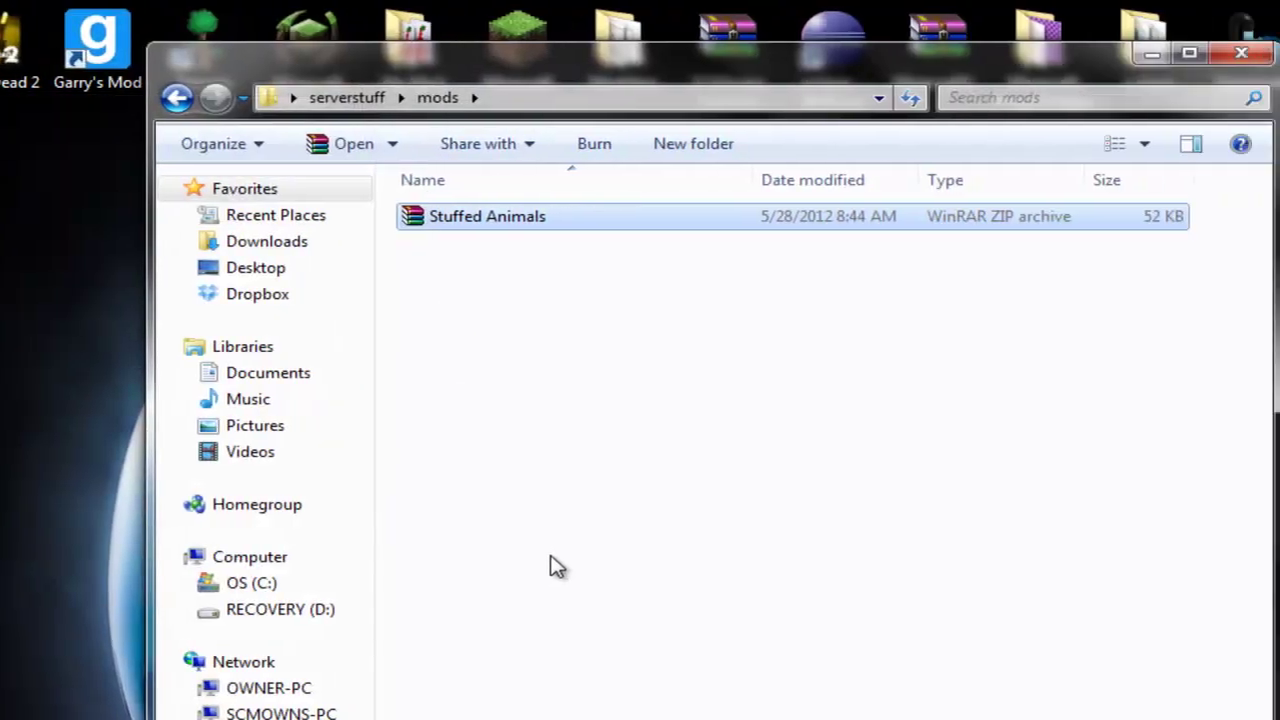
Return to the serverstuff folder, start minecraft_server again with the mod installed, and bring the folder window back to the front.
left_click(583, 434)
key("BackSpace")
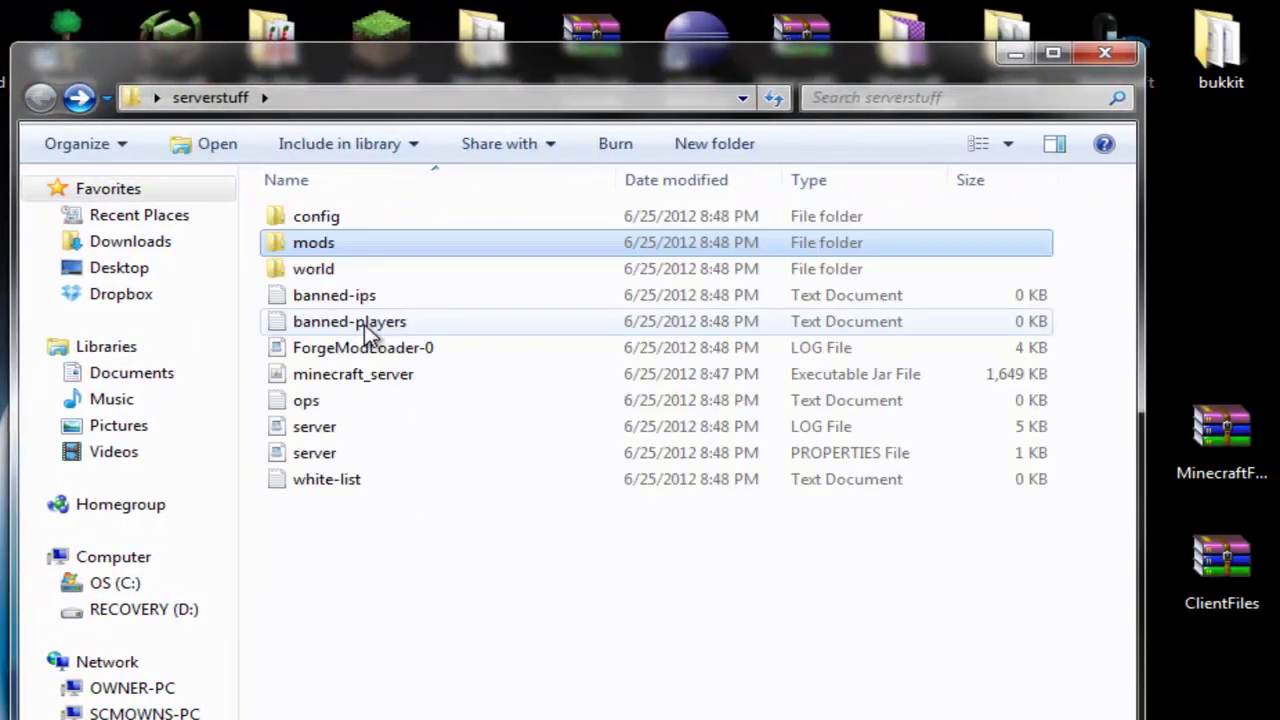
left_click(349, 375)
key("Return")
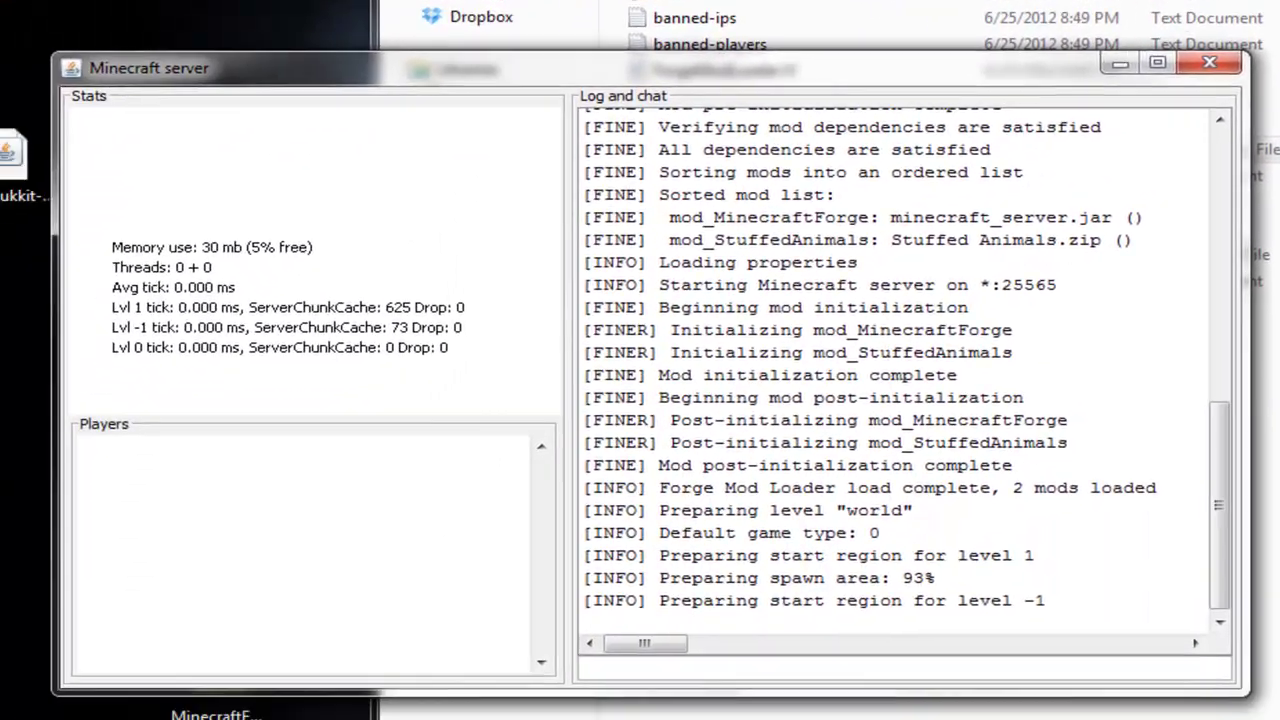
key("alt+Tab")
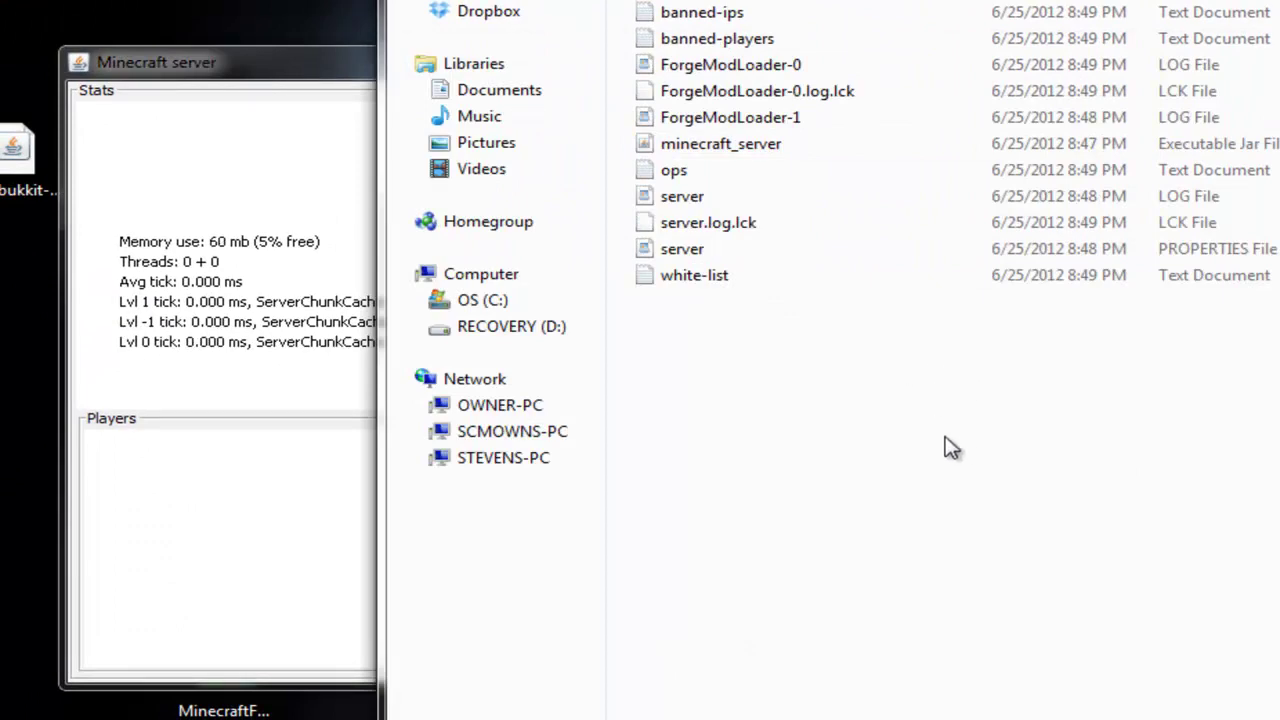
Log in to Minecraft with the remembered account and join the local server by direct connection to localhost.
left_click(349, 560)
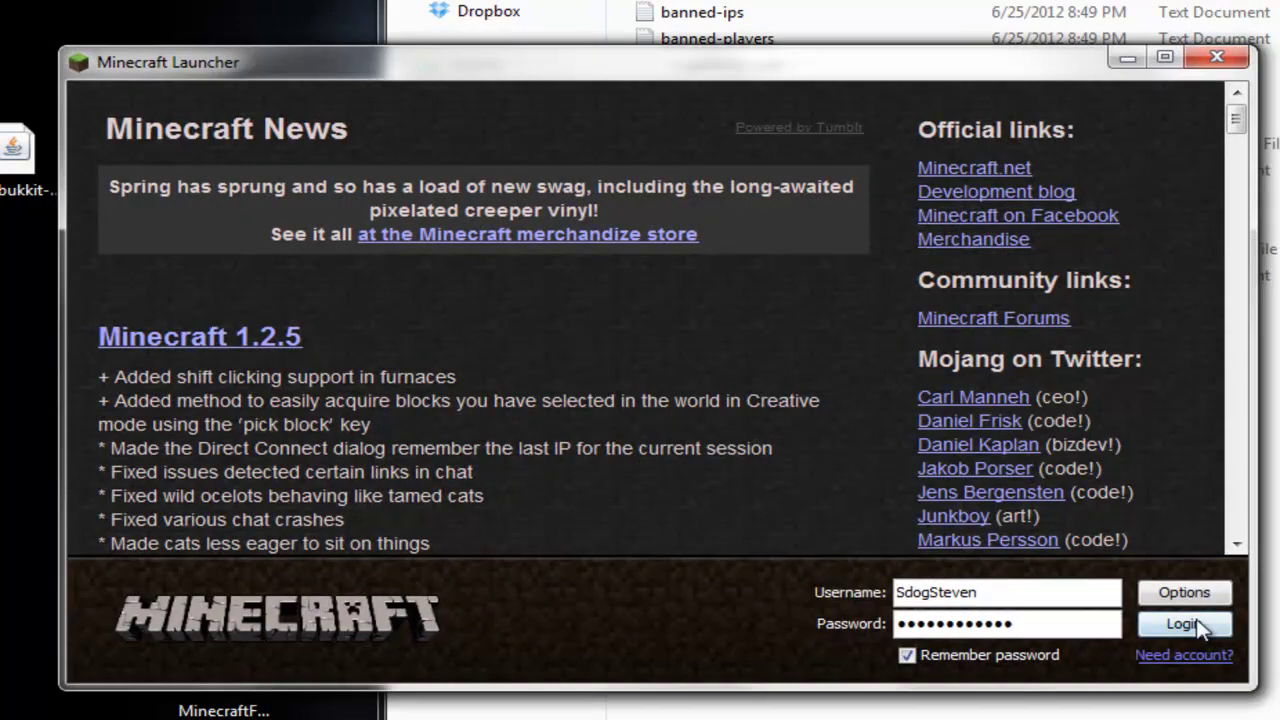
left_click(1198, 622)
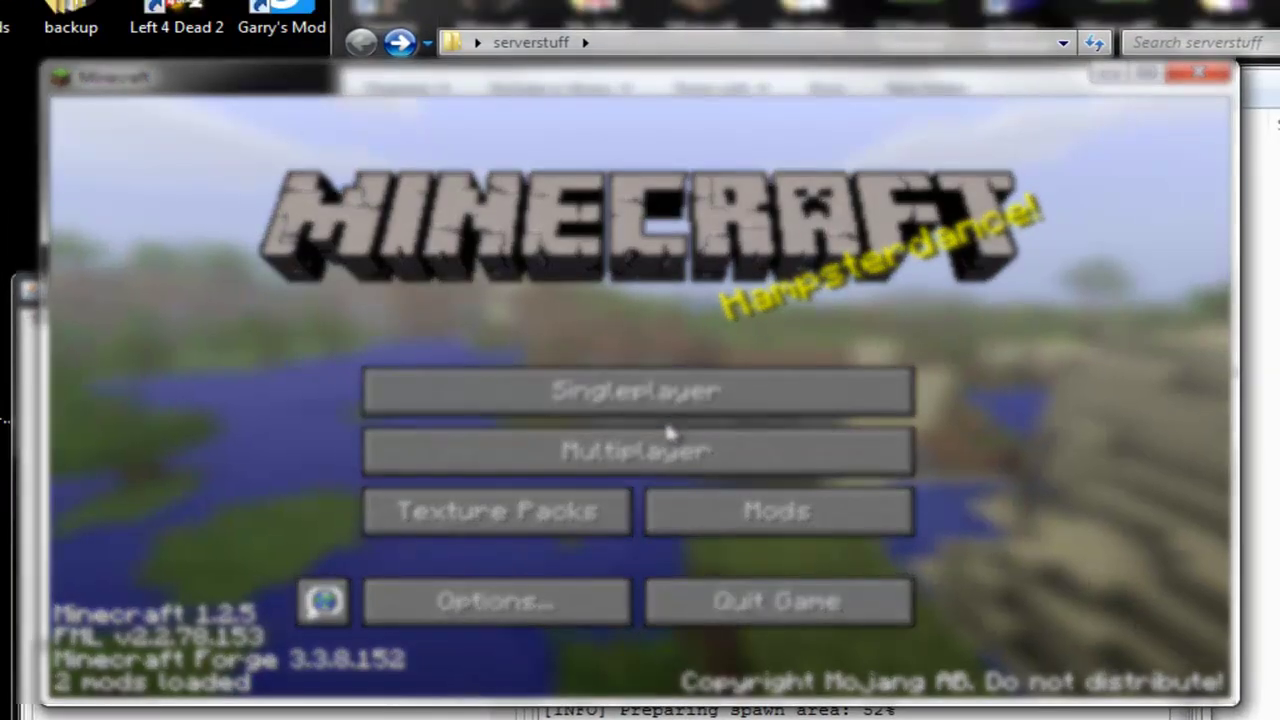
left_click(614, 455)
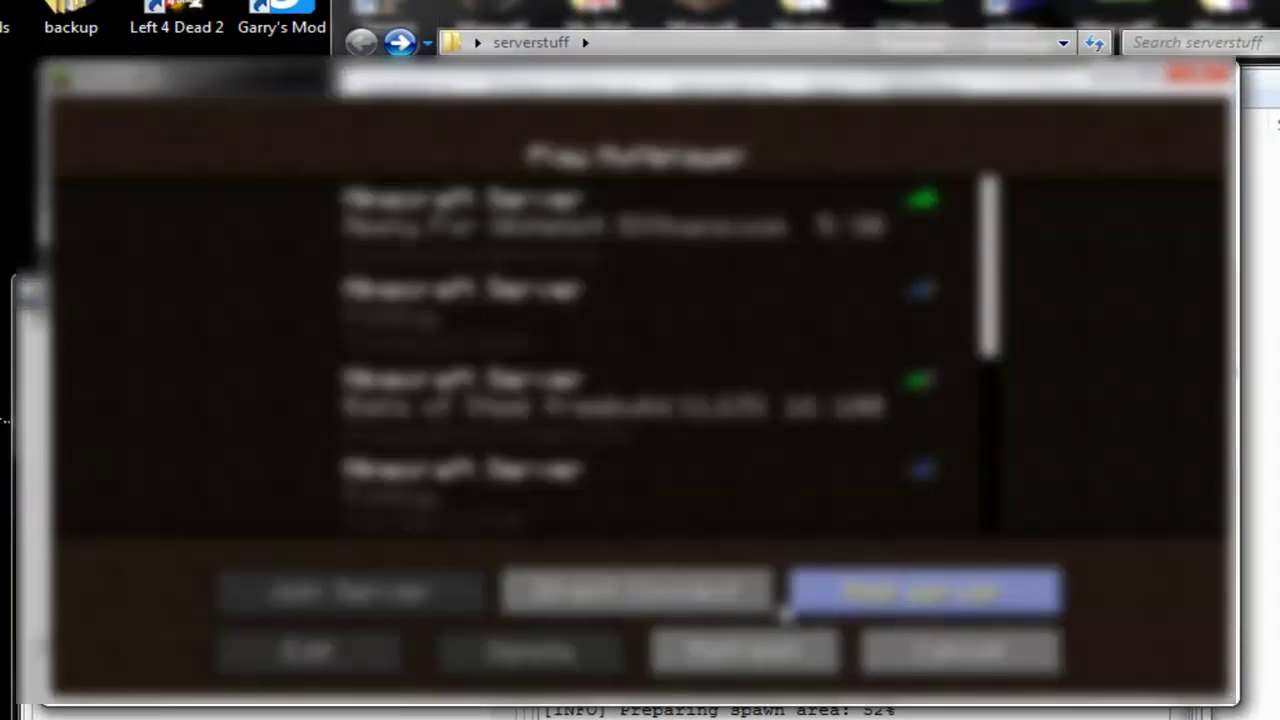
left_click(723, 600)
type("localhost")
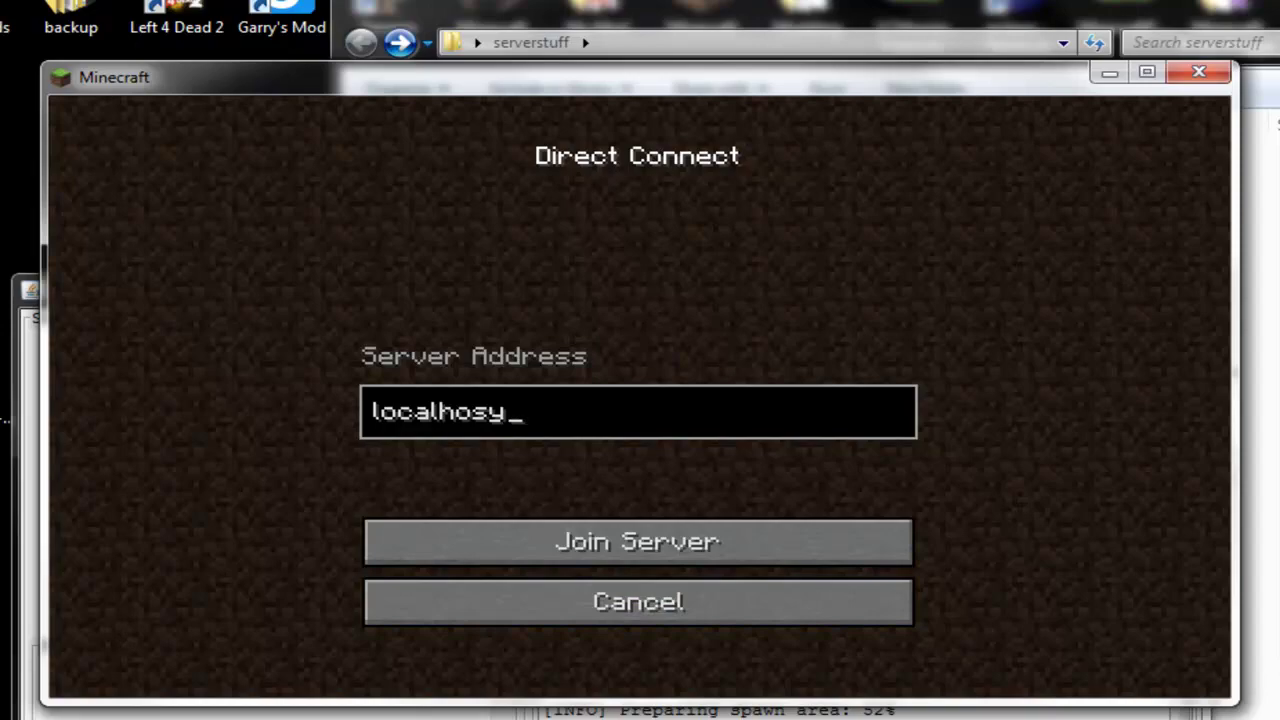
left_click(757, 550)
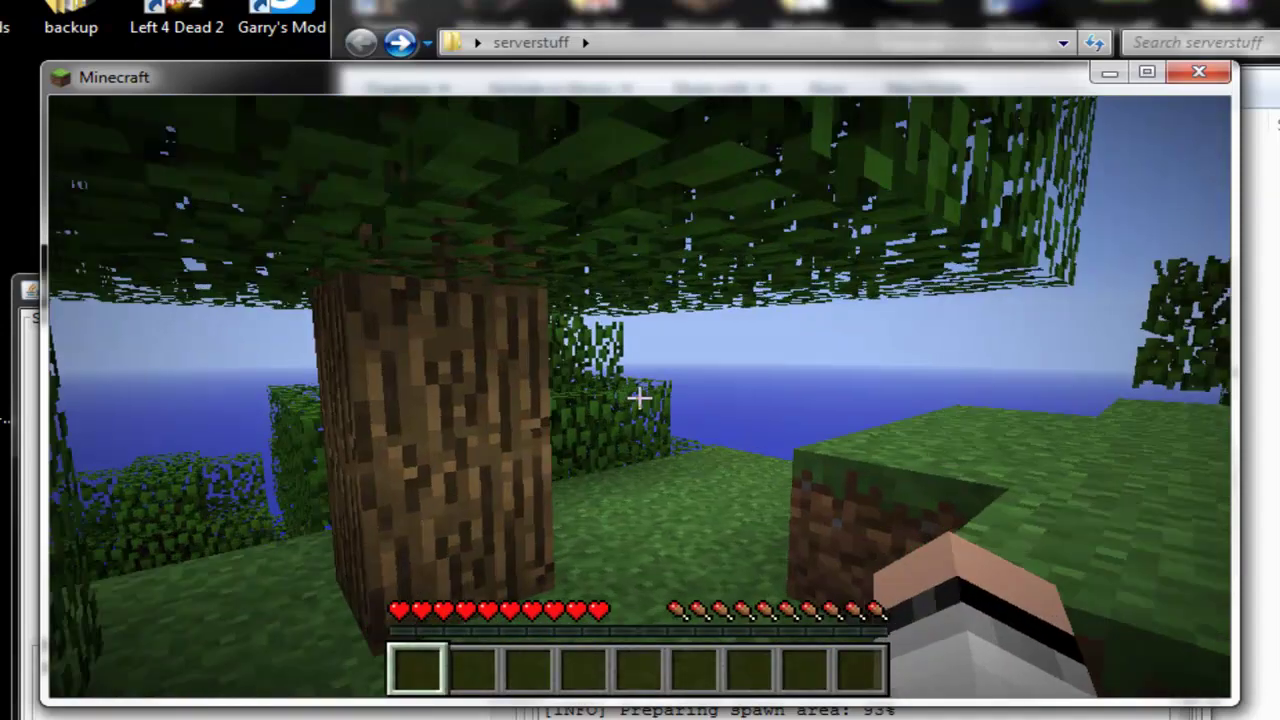
Set the connected player to game mode 1 from the Minecraft server console and return to the game.
key("Escape")
key("alt+Tab")
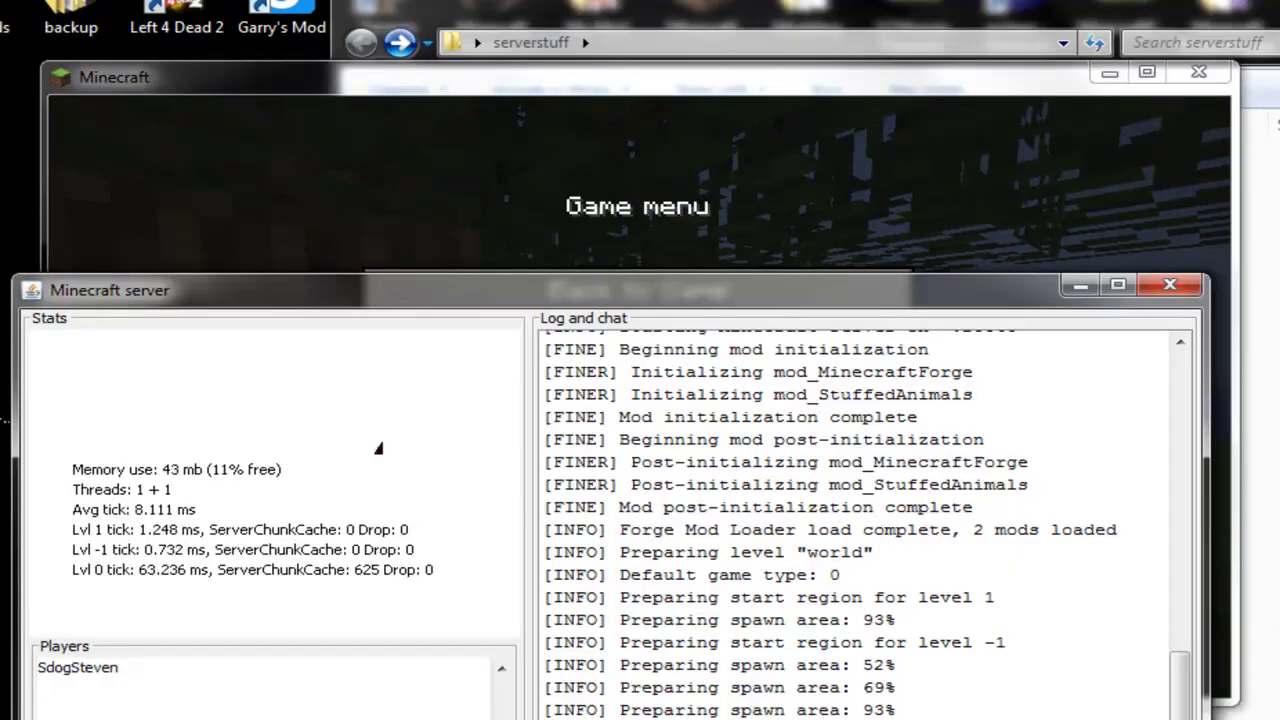
left_click(804, 262)
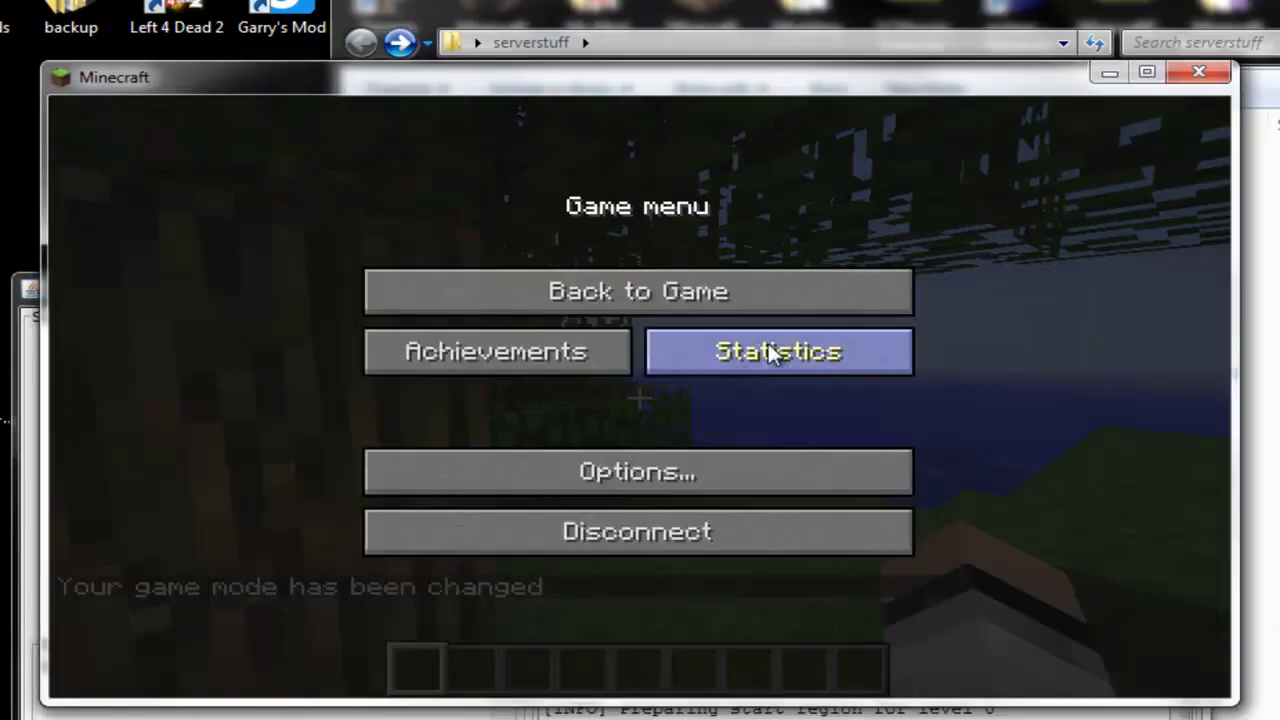
left_click(772, 292)
Put a stuffed Enderman in the third hotbar slot and a Stuffed Skeleton in the sixth from the creative item selection.
key("e")
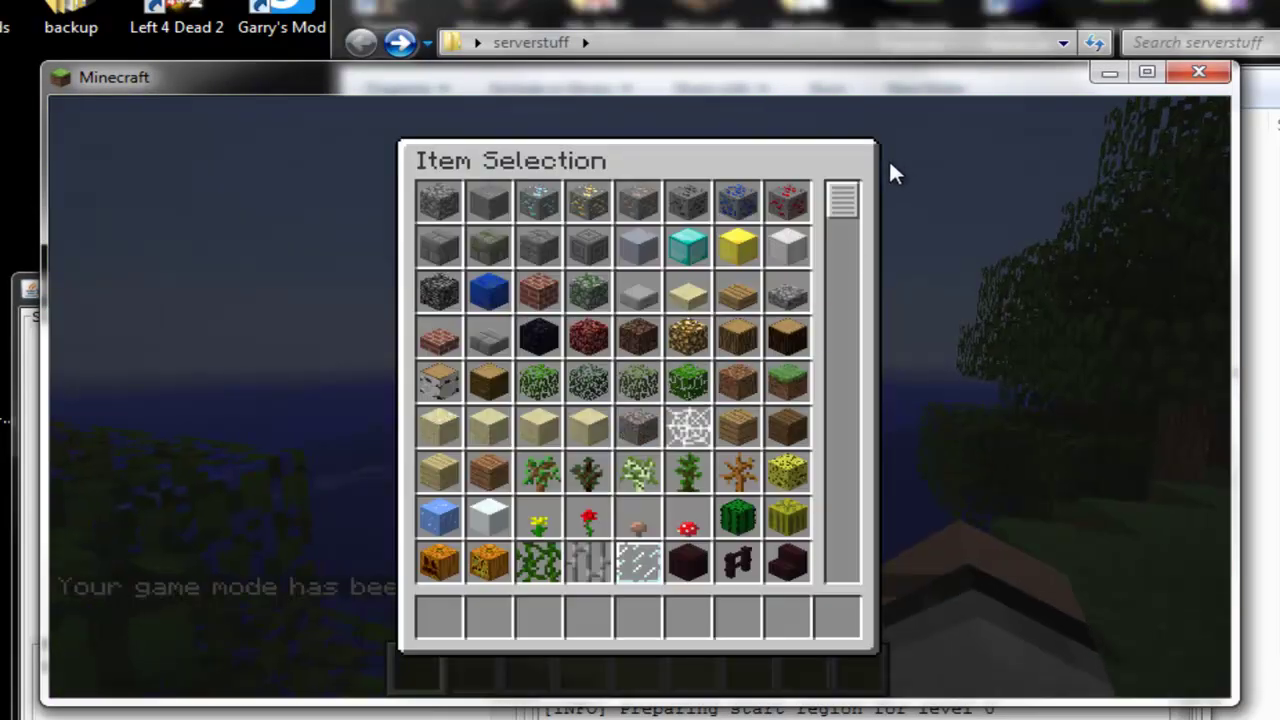
scroll(856, 438, "down", 10)
scroll(650, 494, "down", 2)
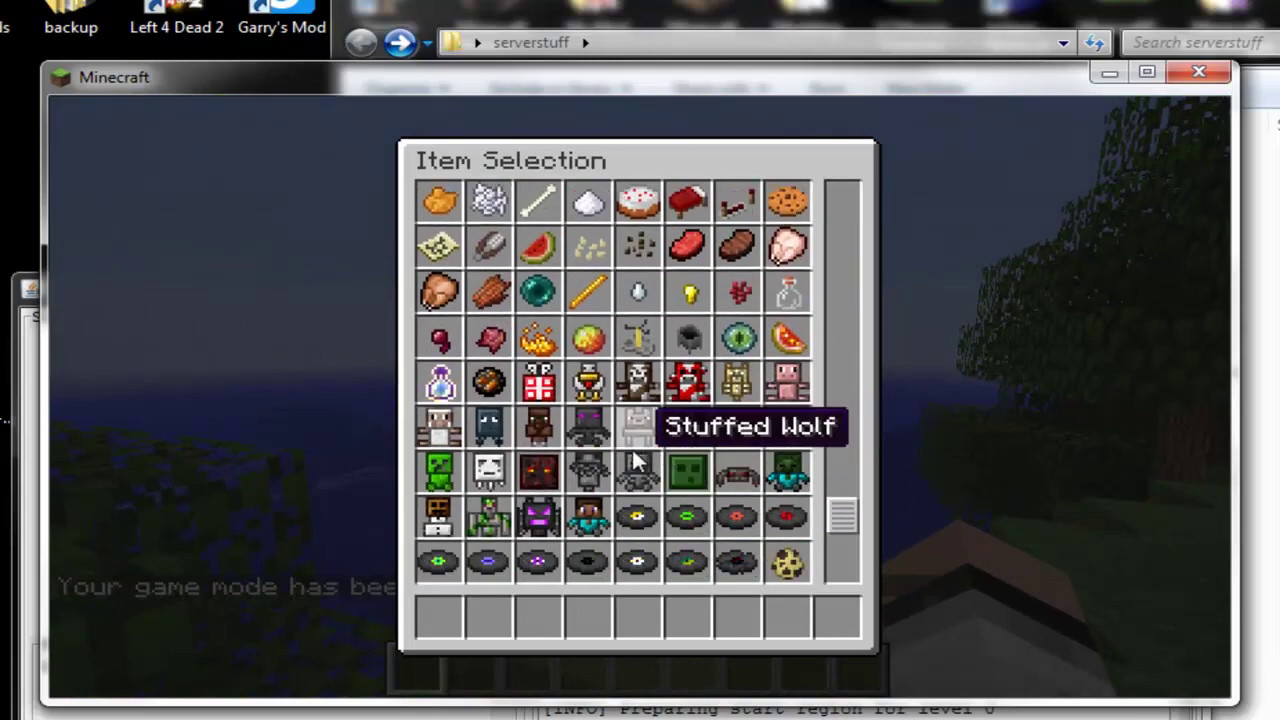
left_click(538, 515)
left_click(538, 618)
left_click(638, 470)
left_click(687, 620)
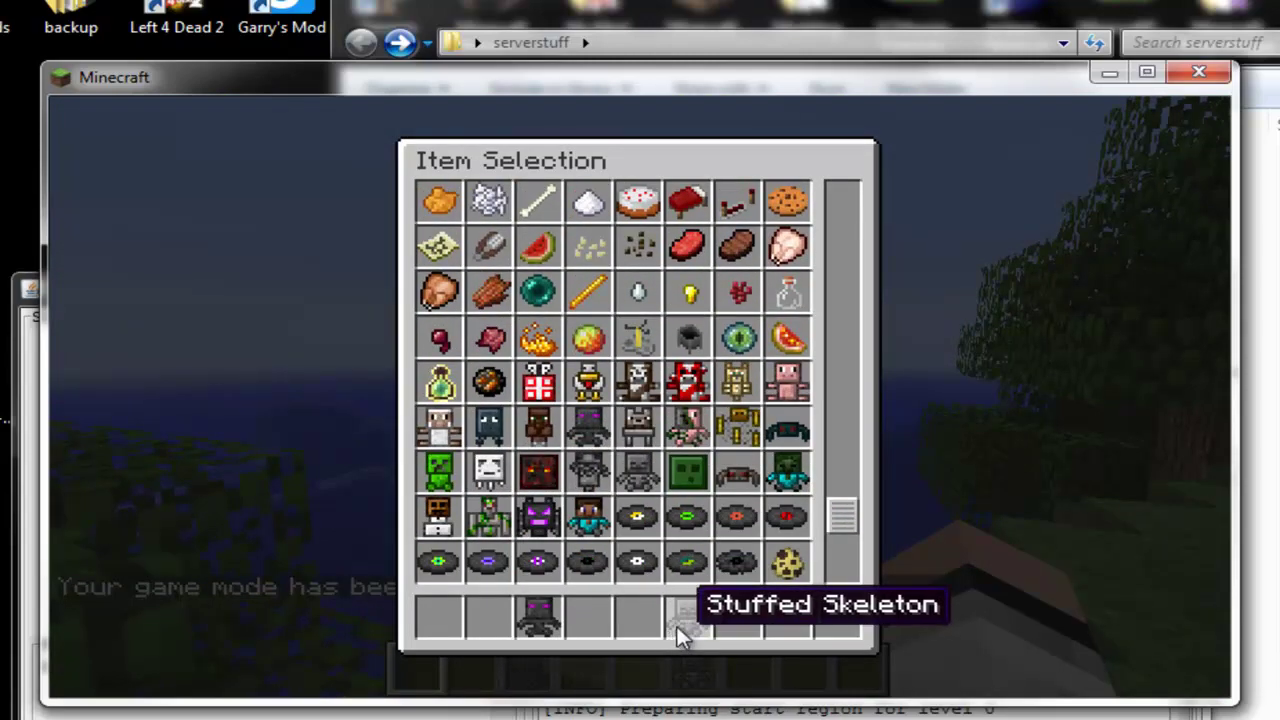
key("e")
Move to the sandy beach and place the stuffed Enderman on the sand.
left_click(639, 398)
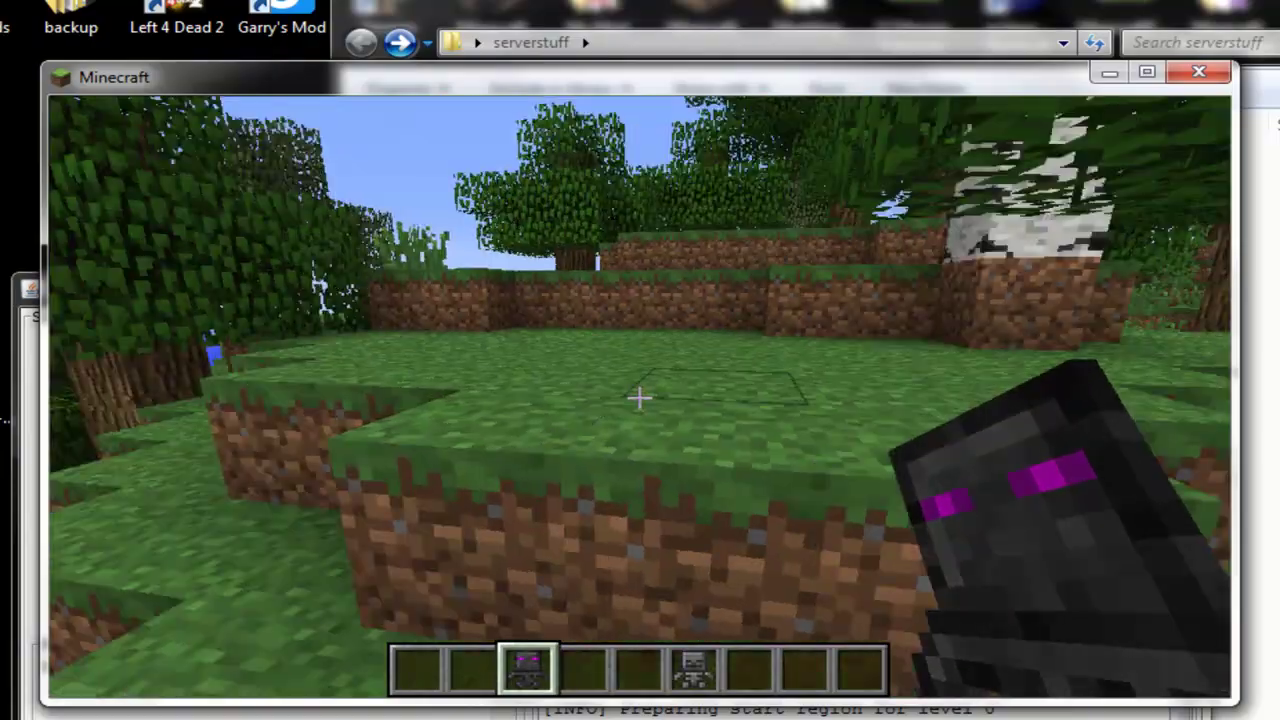
key("w")
key("space")
right_click(639, 398)
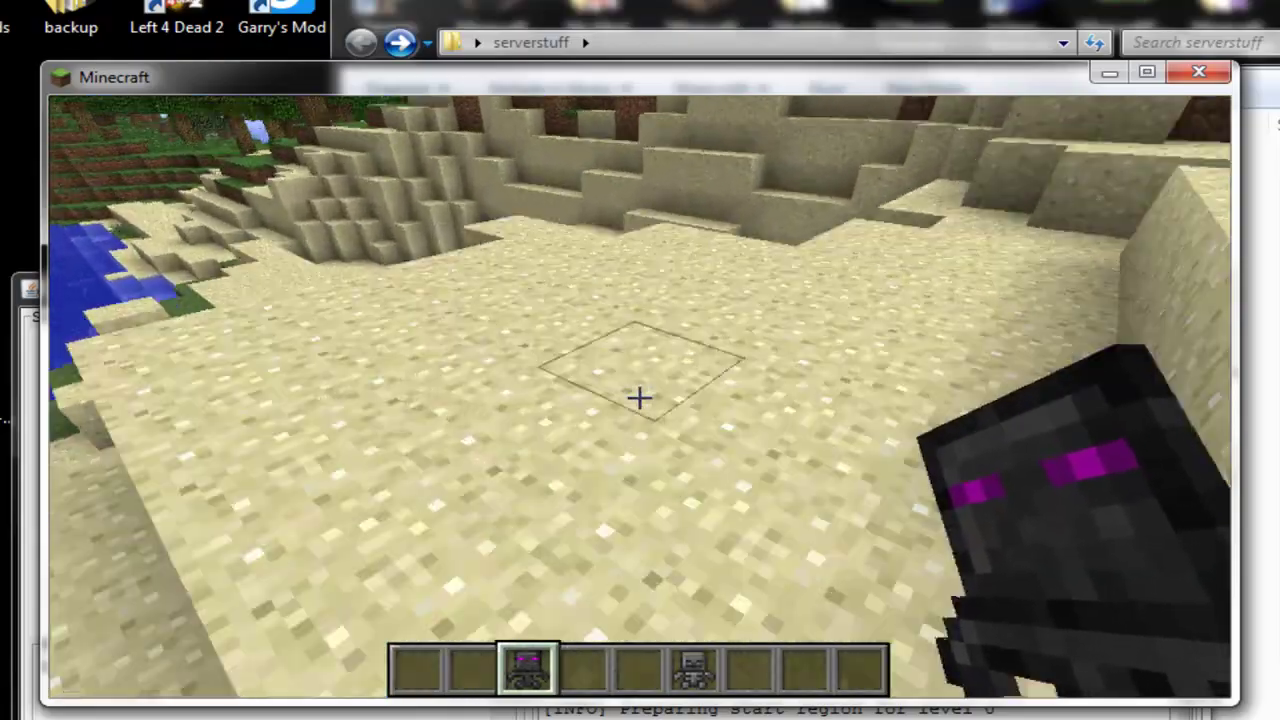
right_click(639, 398)
Place four stuffed skeletons on the sand around the stuffed Enderman, and switch to an empty hotbar slot.
scroll(639, 398, "down", 3)
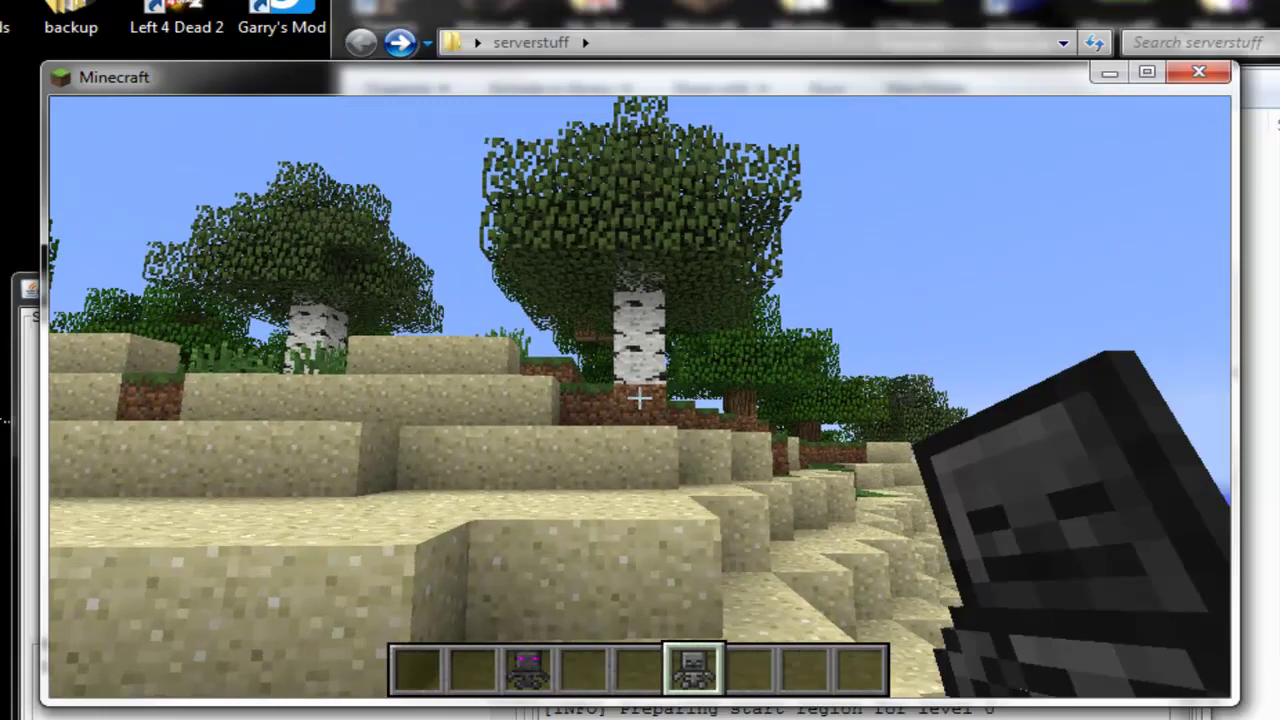
left_click(639, 398)
right_click(639, 398)
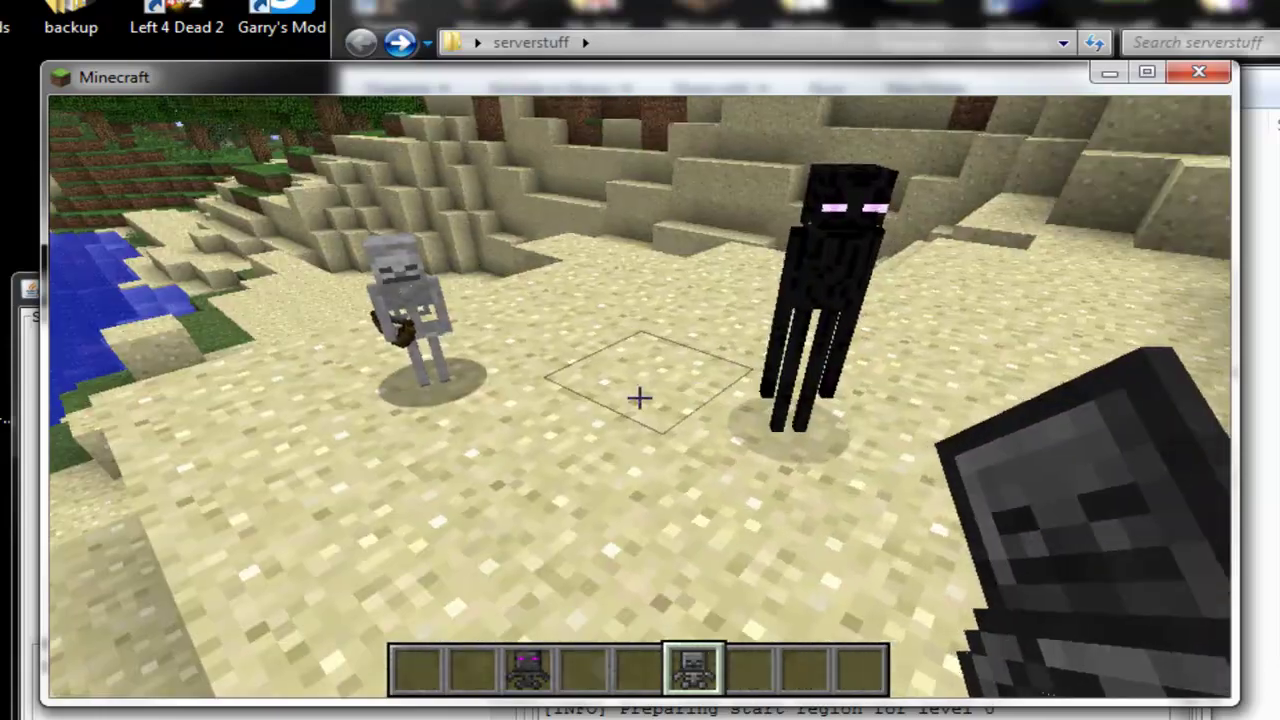
right_click(639, 398)
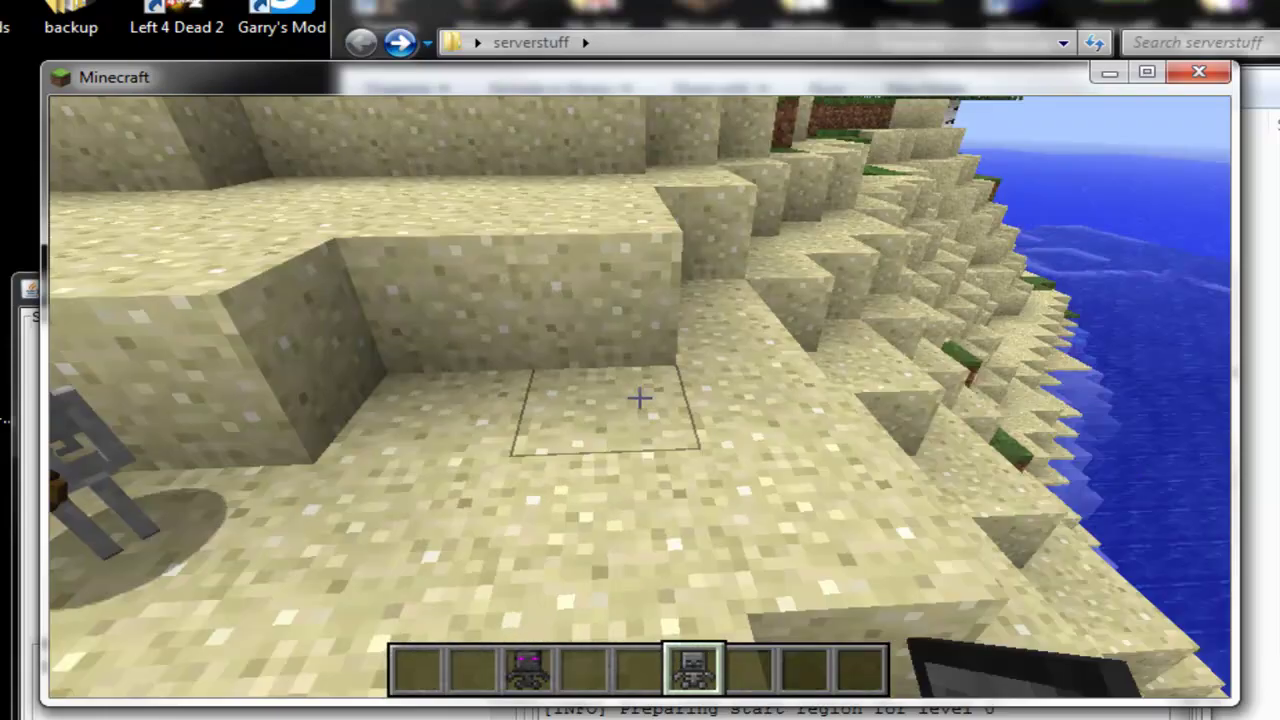
right_click(639, 398)
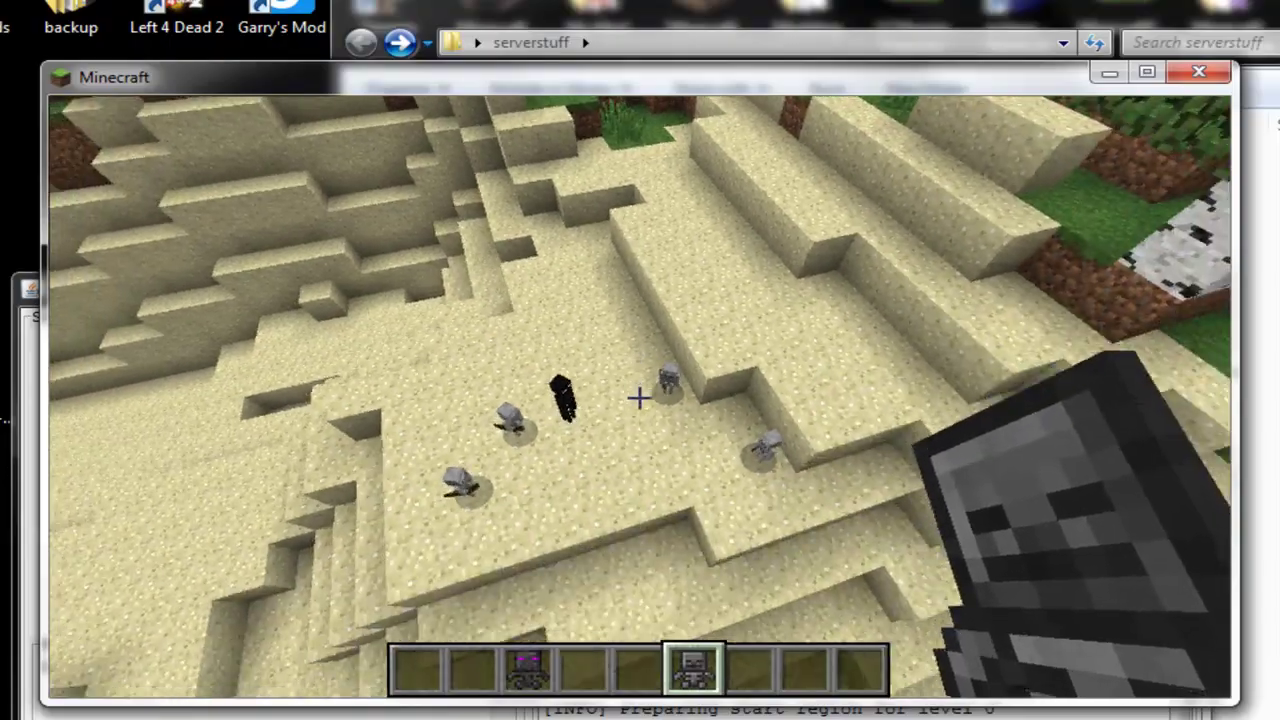
scroll(639, 398, "down", 2)
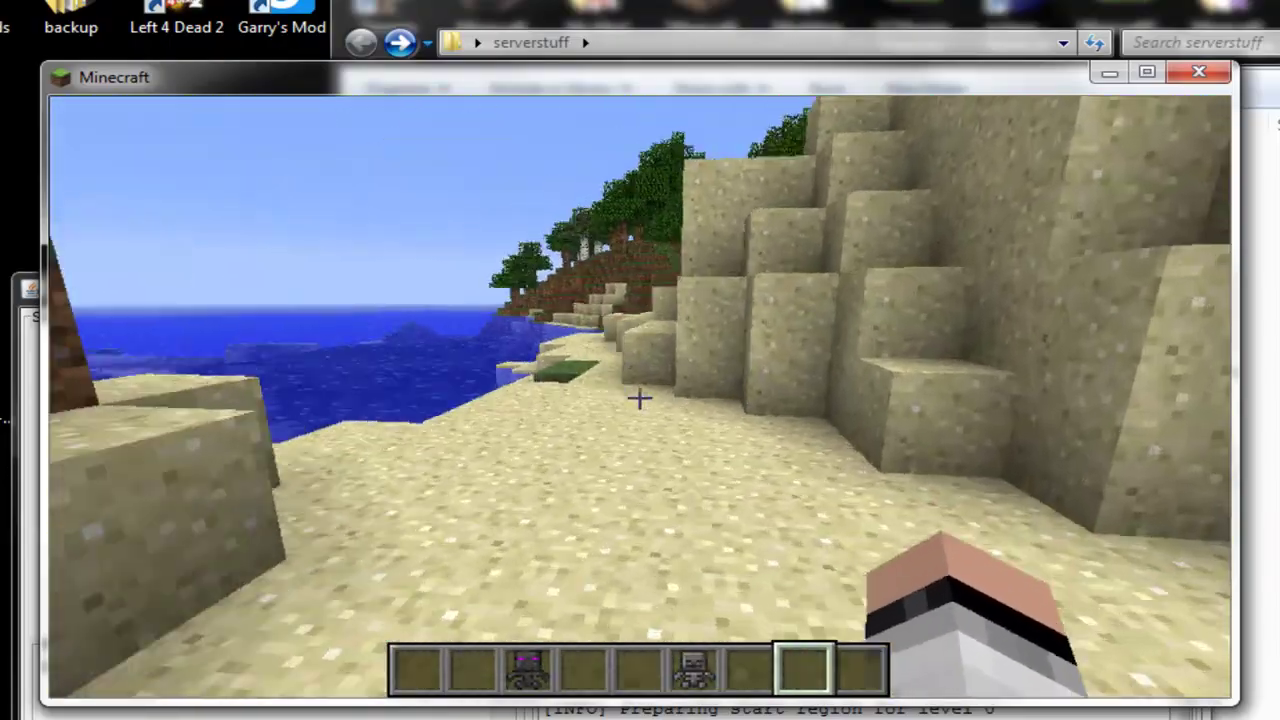
Disconnect from the server, and close Minecraft, the Minecraft server and the serverstuff folder.
key("Escape")
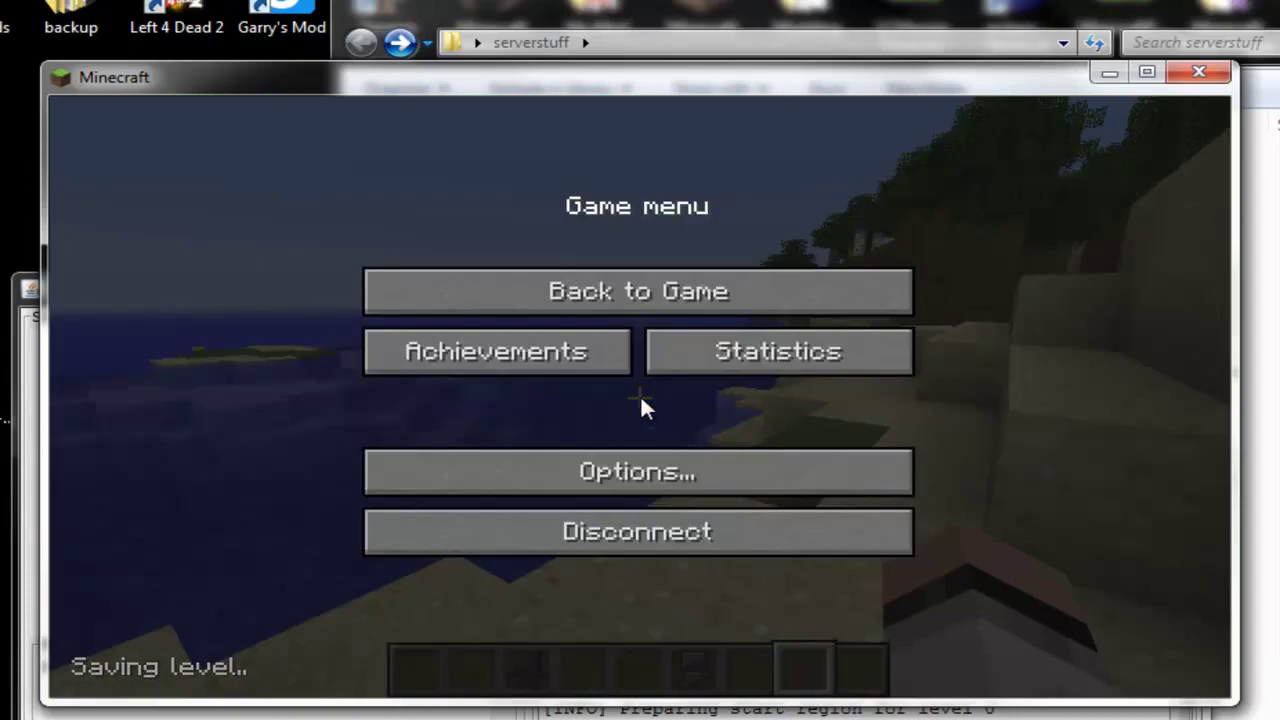
left_click(660, 530)
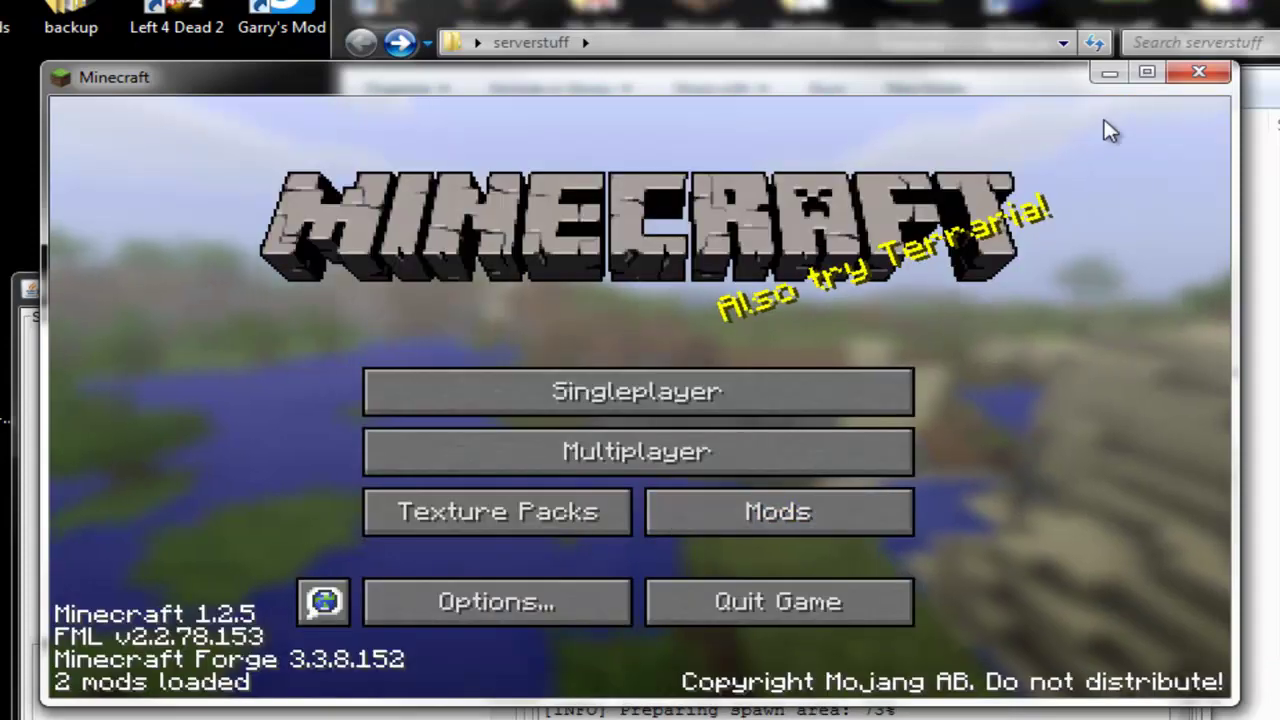
left_click(1184, 77)
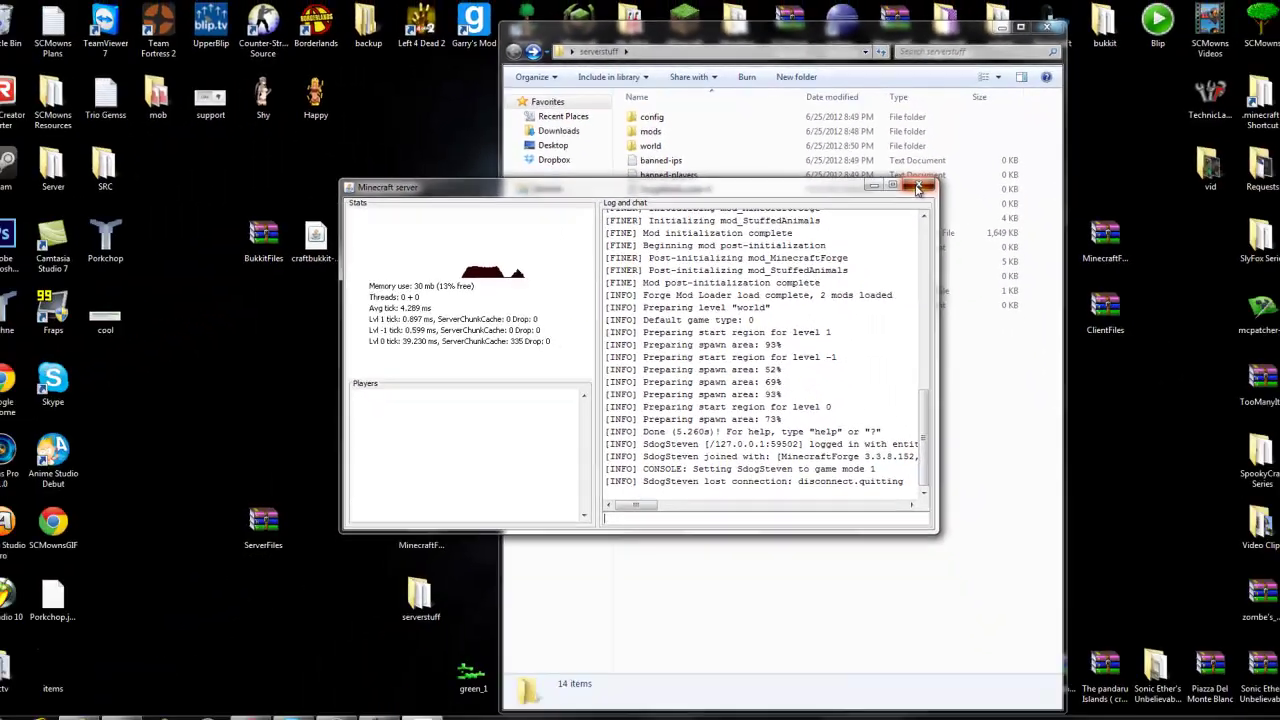
left_click(917, 188)
left_click(1046, 27)
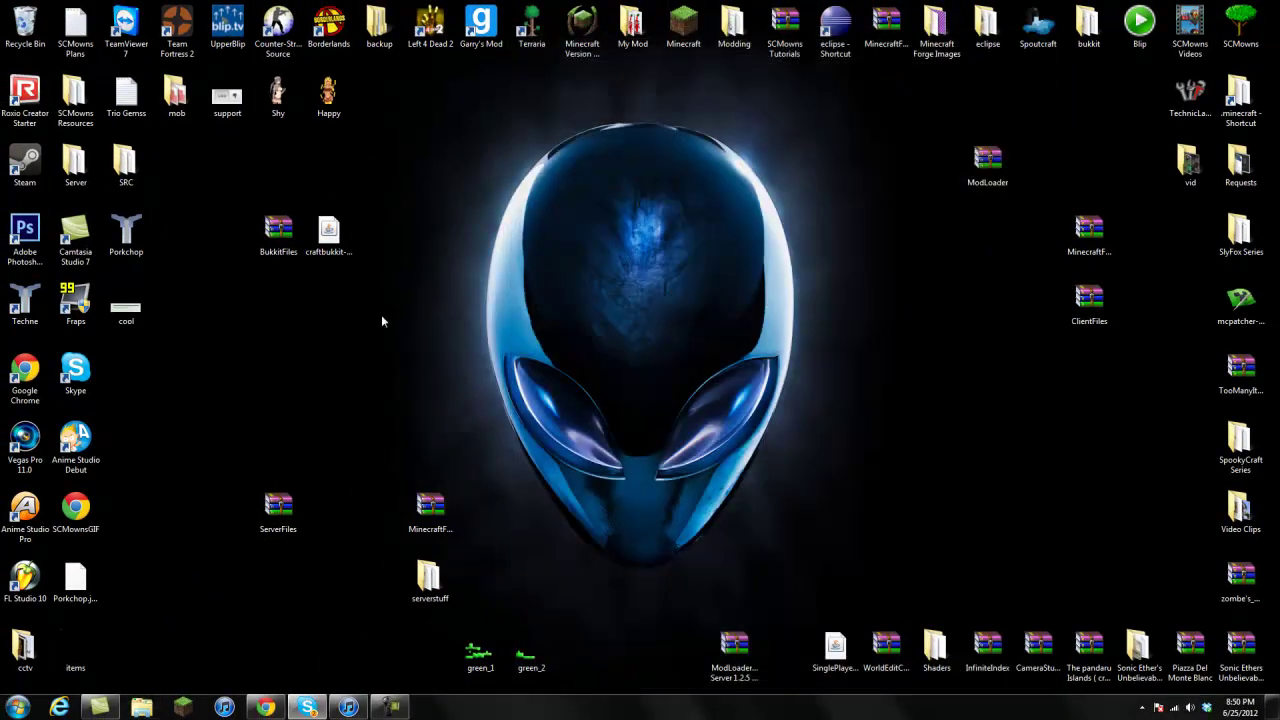
left_click(298, 237)
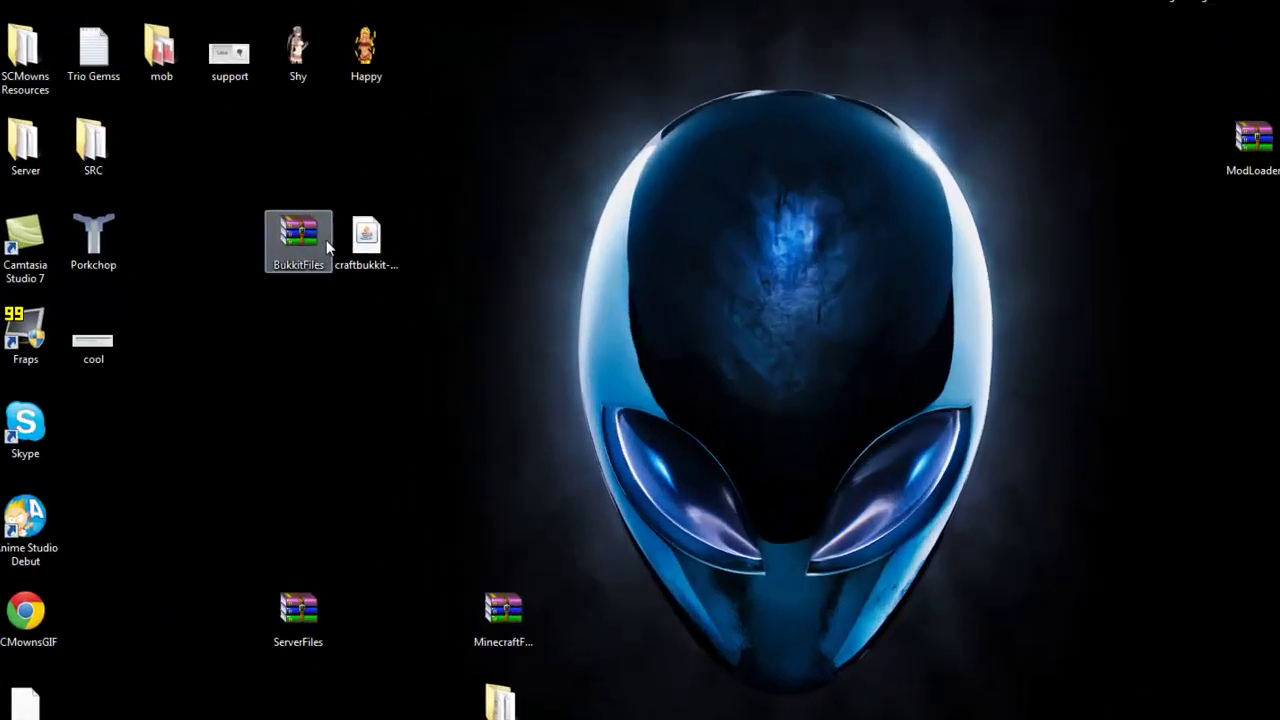
left_click_drag(382, 280, 260, 205)
left_click(383, 308)
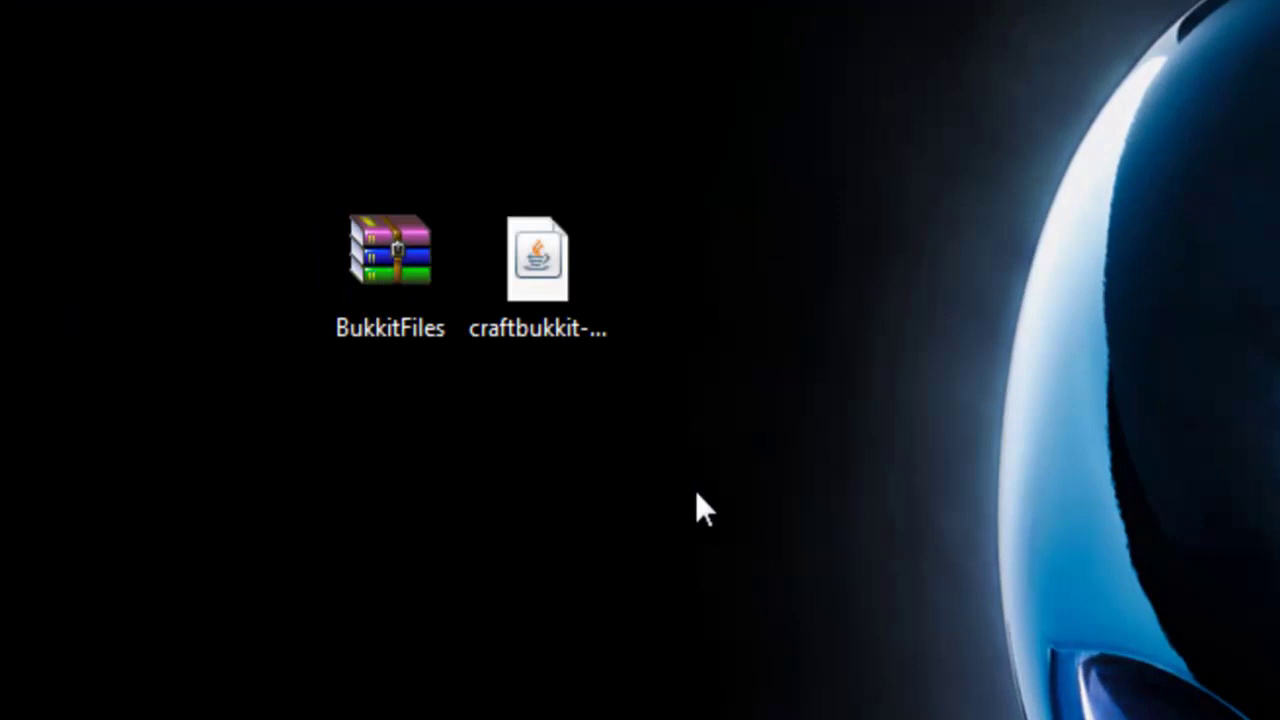
left_click_drag(615, 455, 314, 150)
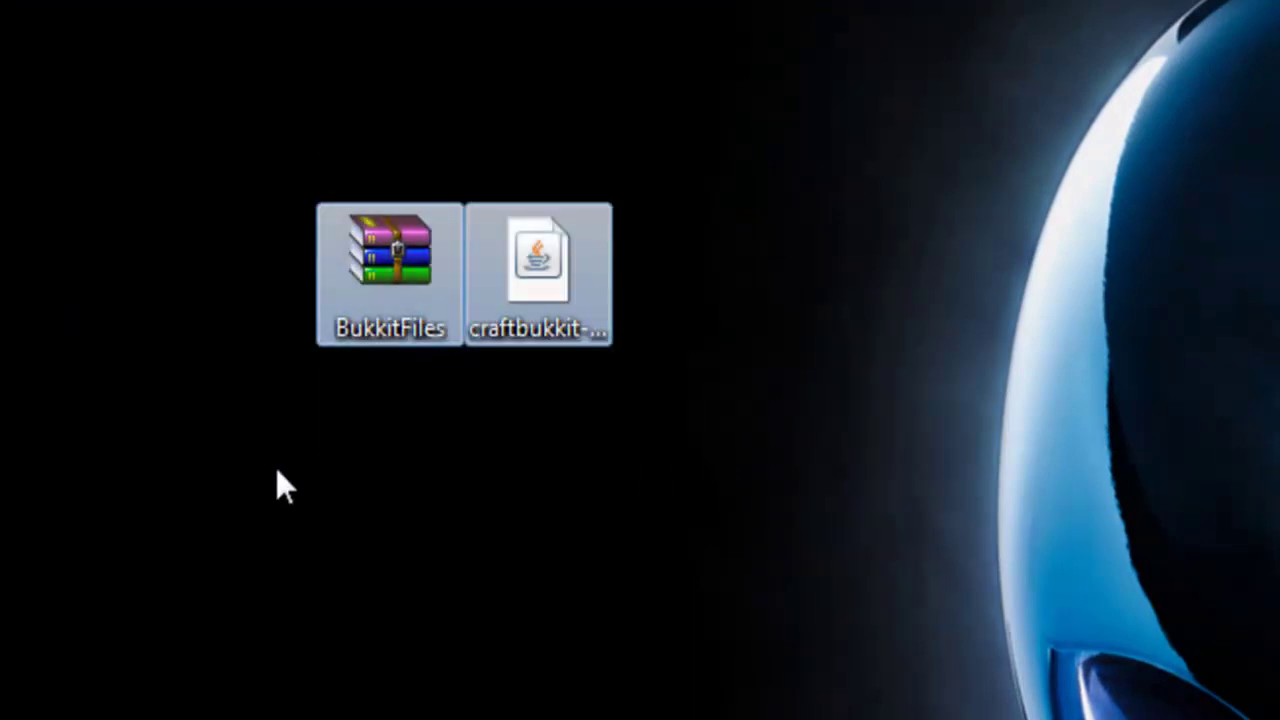
Create a desktop folder named "bukkit stuff", and move the craftbukkit jar into it.
right_click(742, 265)
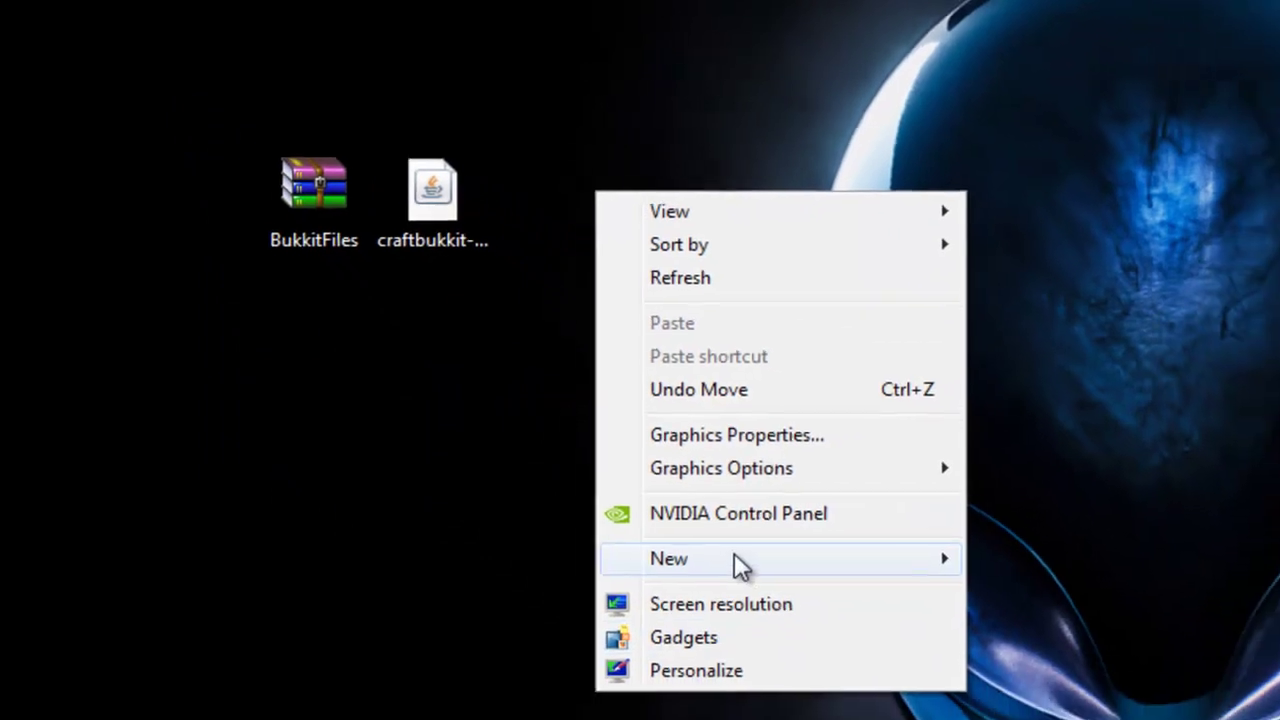
mouse_move(738, 560)
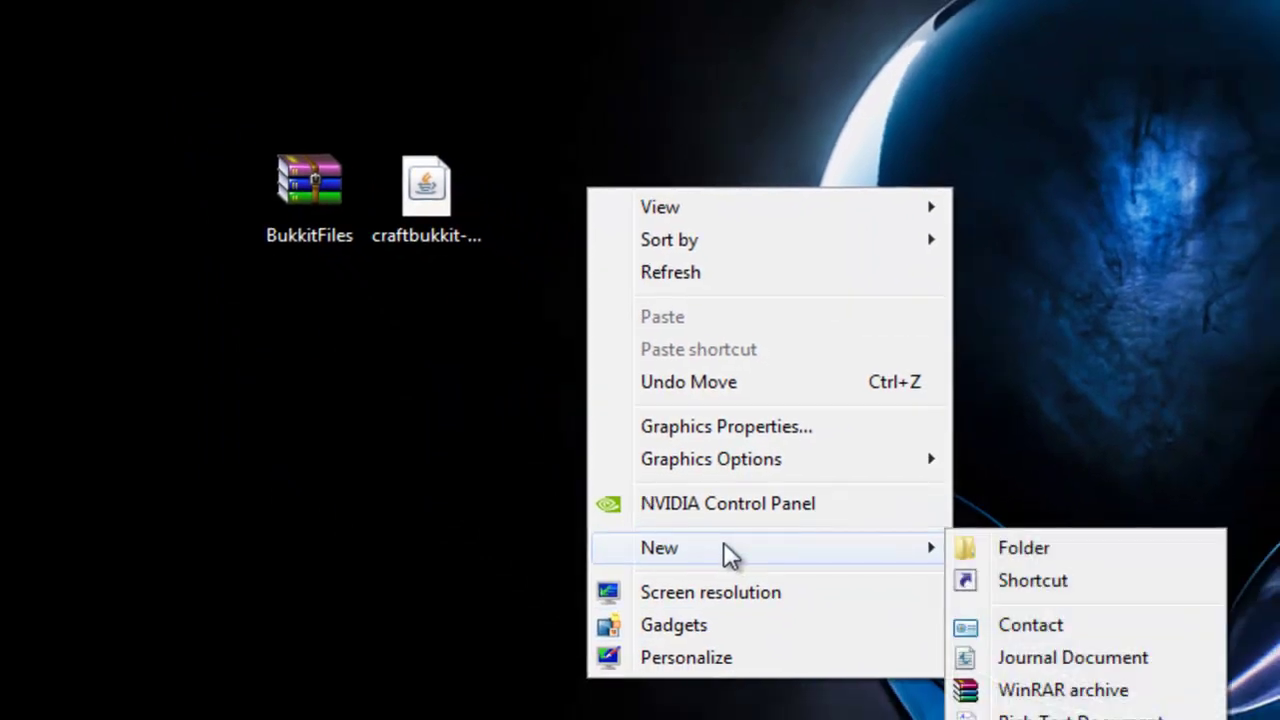
left_click(1008, 540)
type("bukkit stuff")
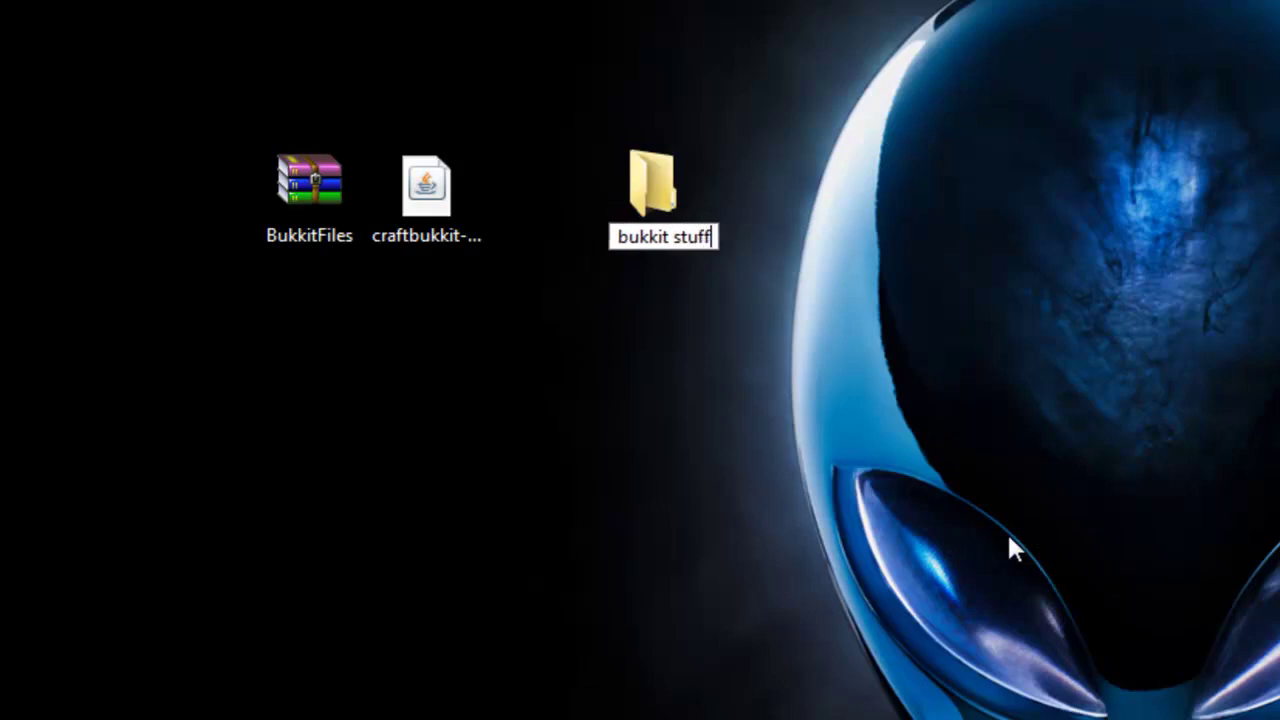
key("Return")
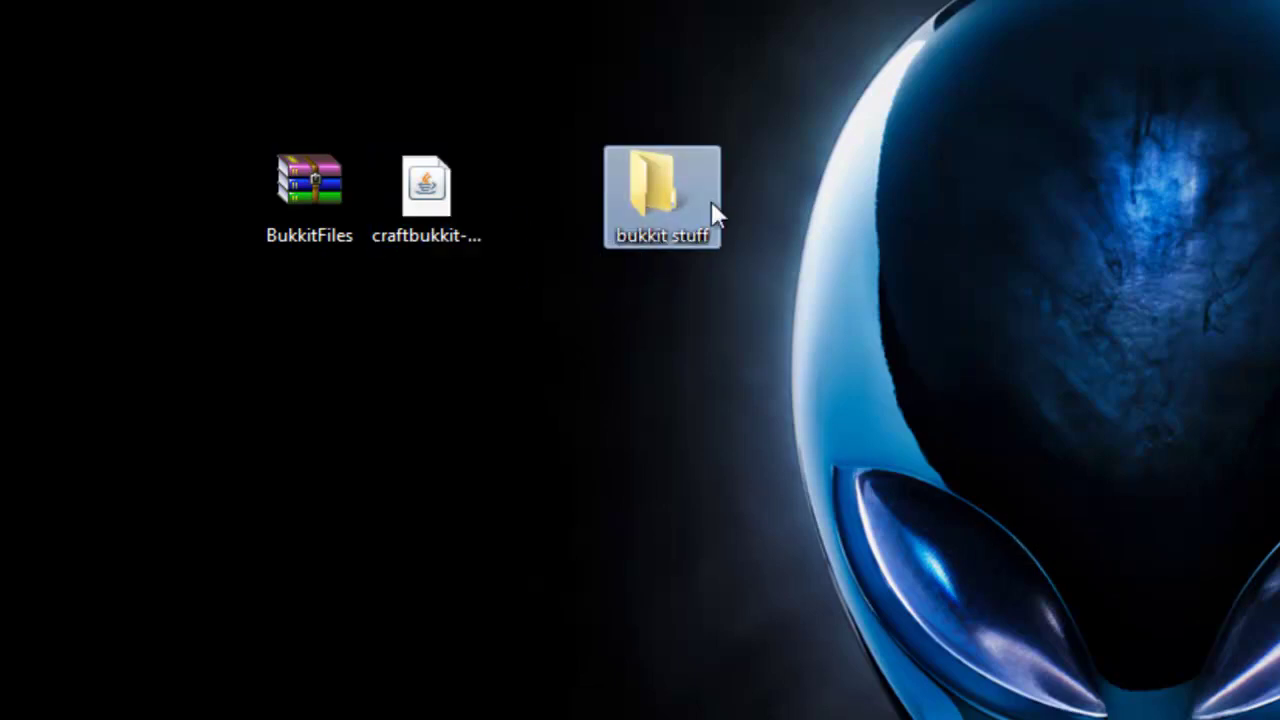
left_click(578, 333)
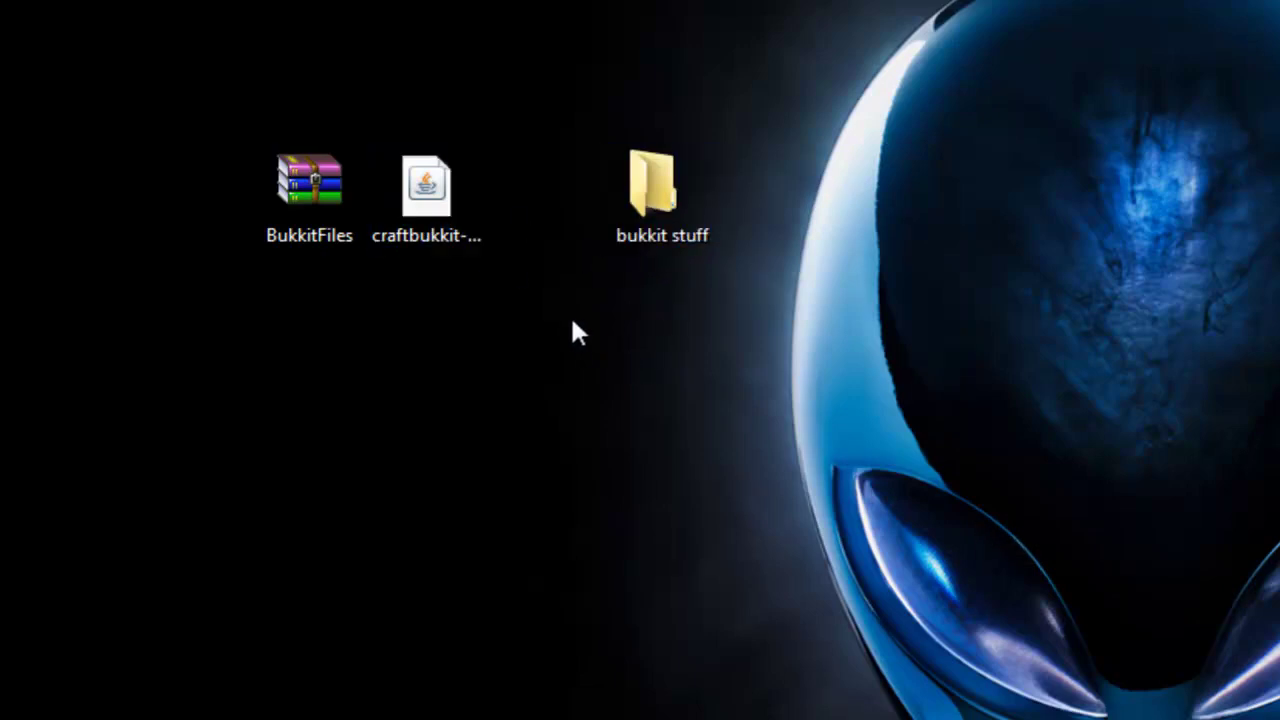
left_click_drag(436, 194, 552, 200)
double_click(541, 177)
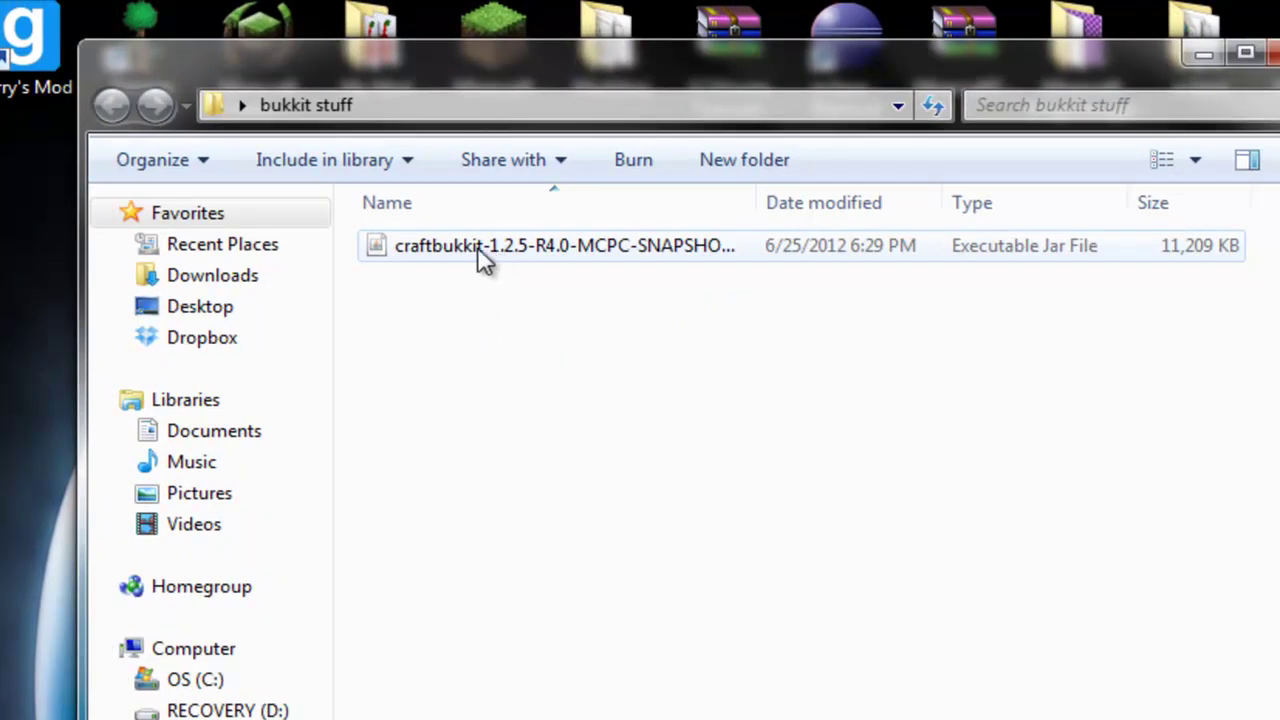
Rename the jar in the bukkit stuff folder to craftbukkit, and run it to generate the server files.
right_click(477, 246)
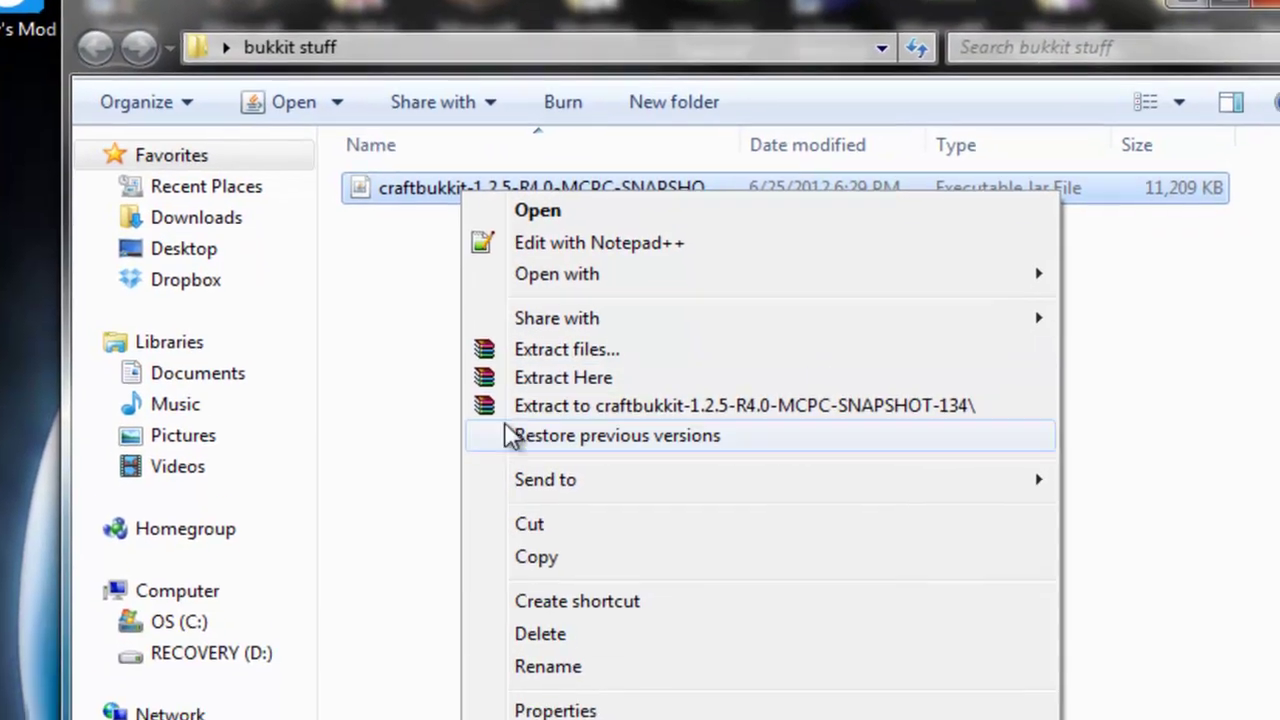
left_click(546, 666)
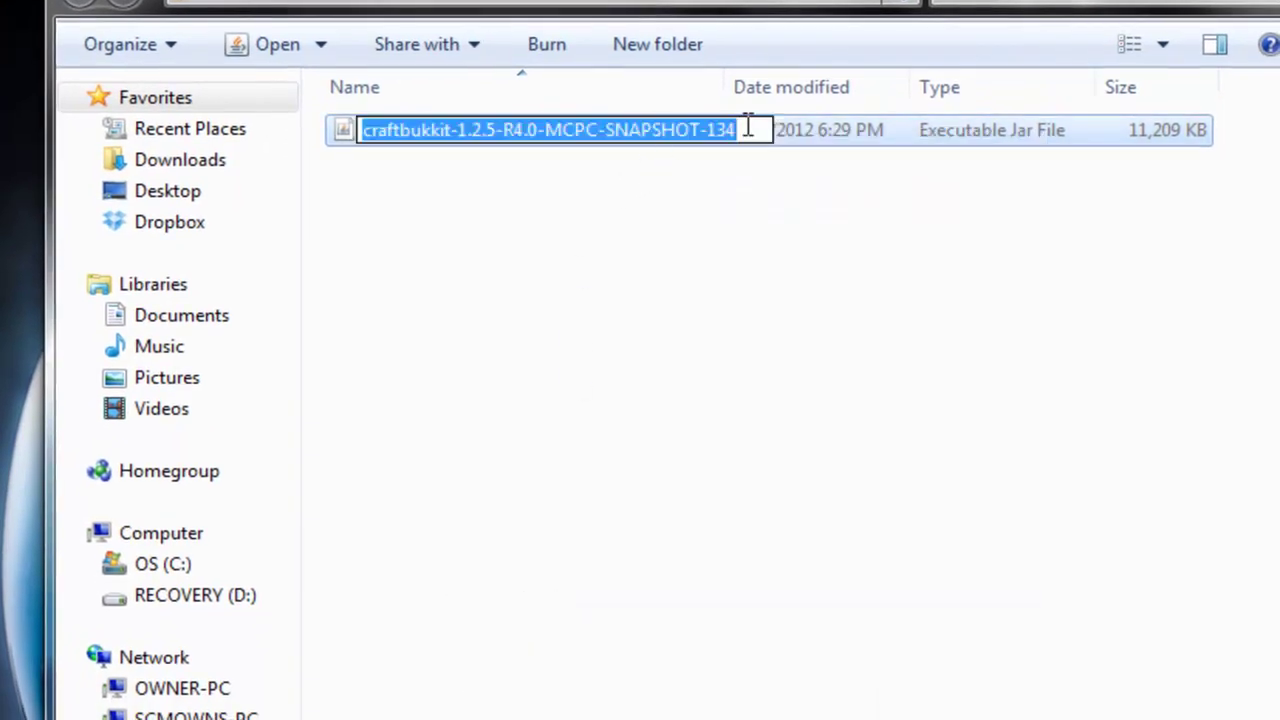
left_click_drag(748, 127, 643, 128)
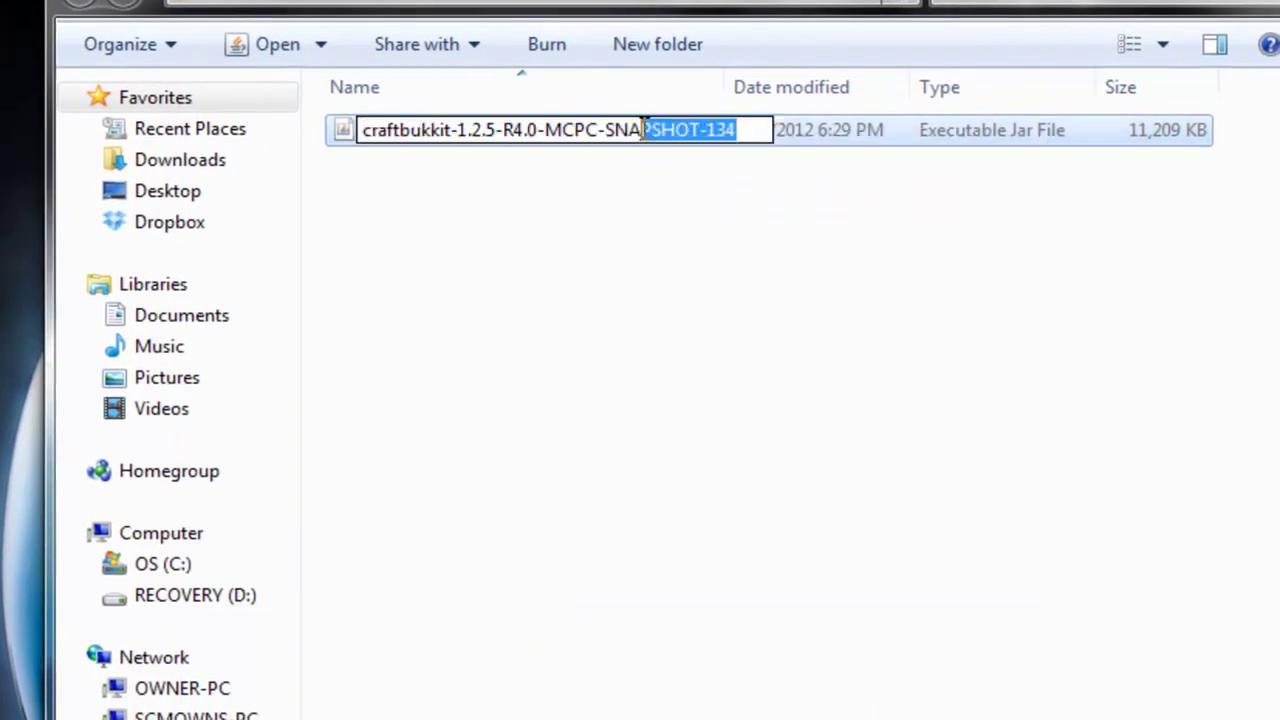
key("BackSpace")
left_click(457, 165)
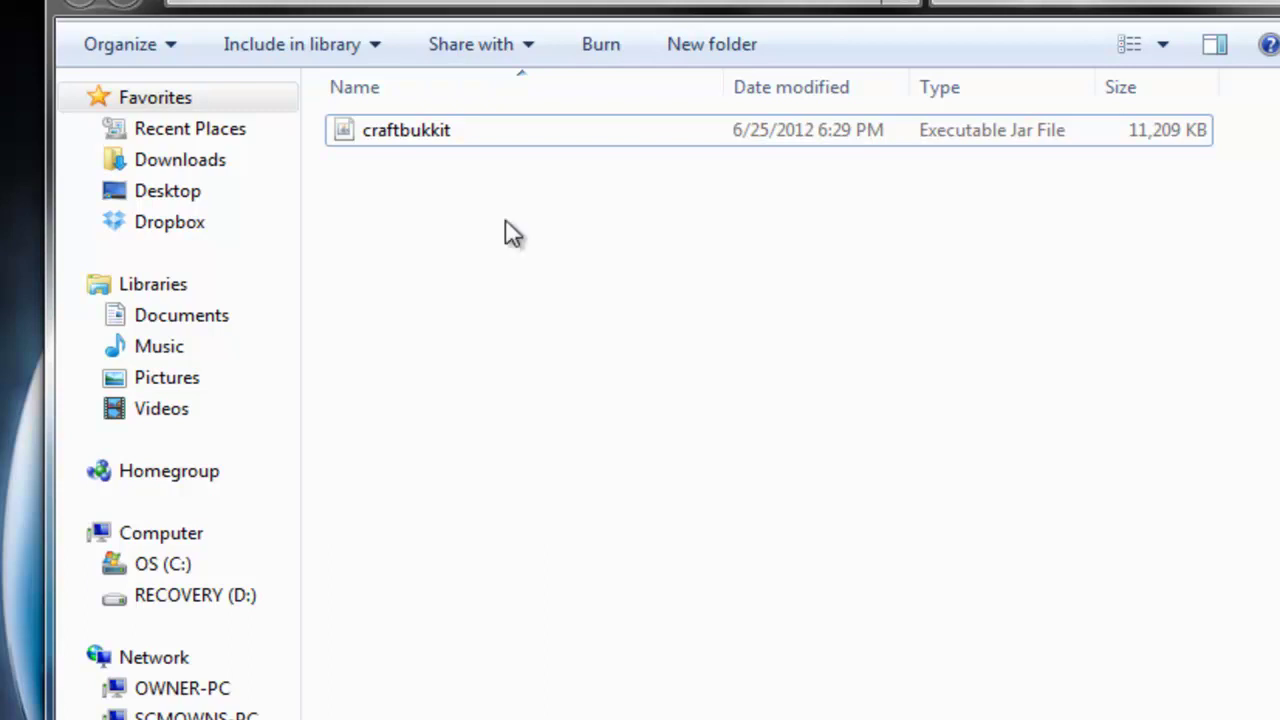
double_click(440, 145)
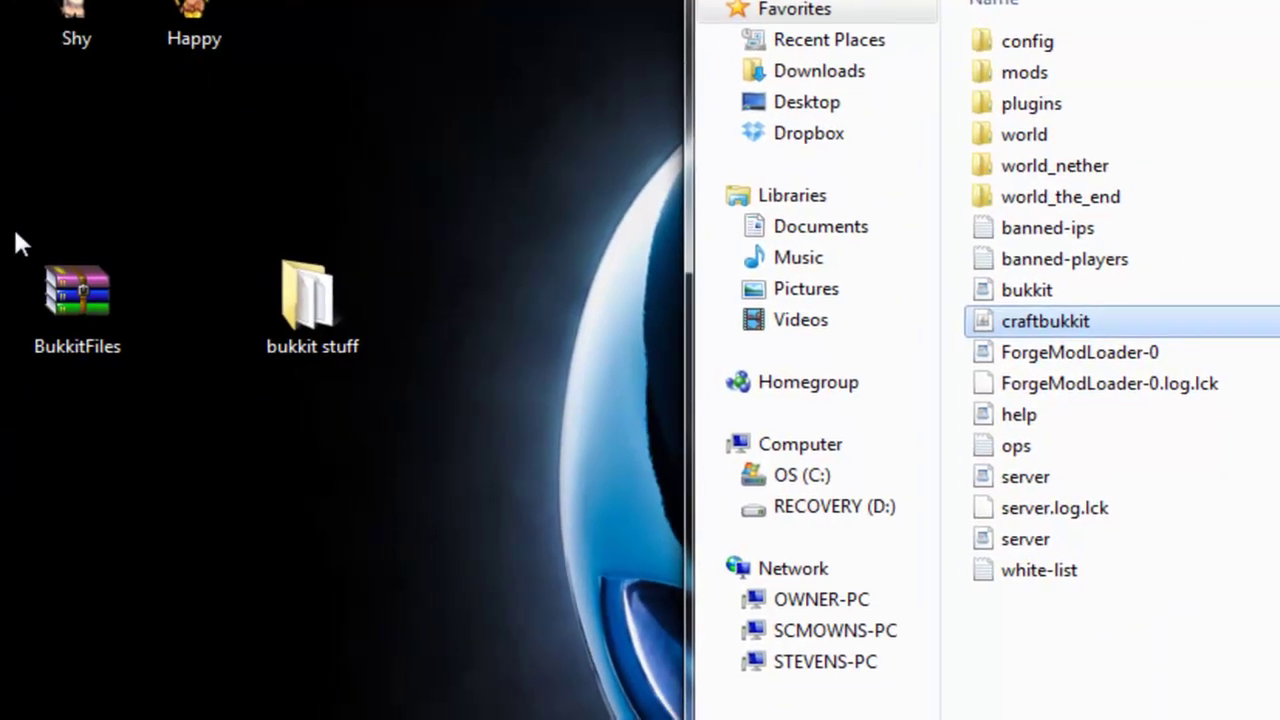
Open the BukkitFiles archive, and extract the Stuffed Animals zip into the mods folder inside bukkit stuff.
left_click(90, 298)
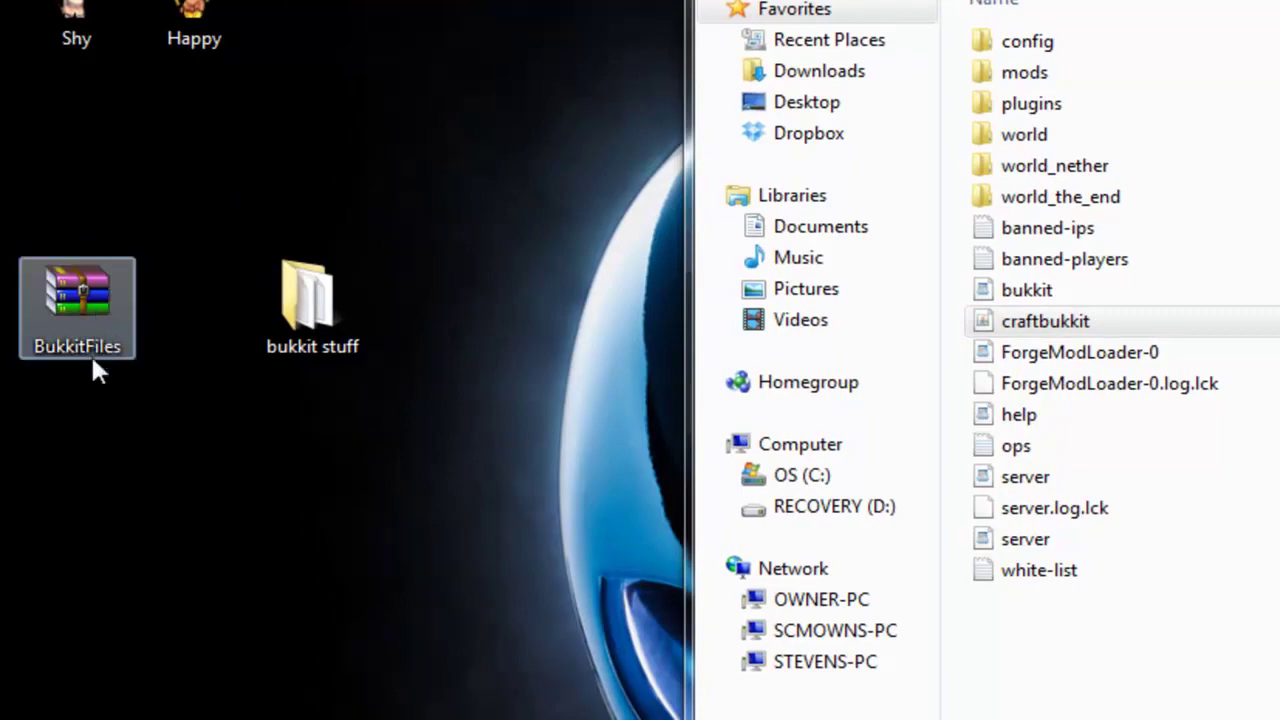
double_click(95, 296)
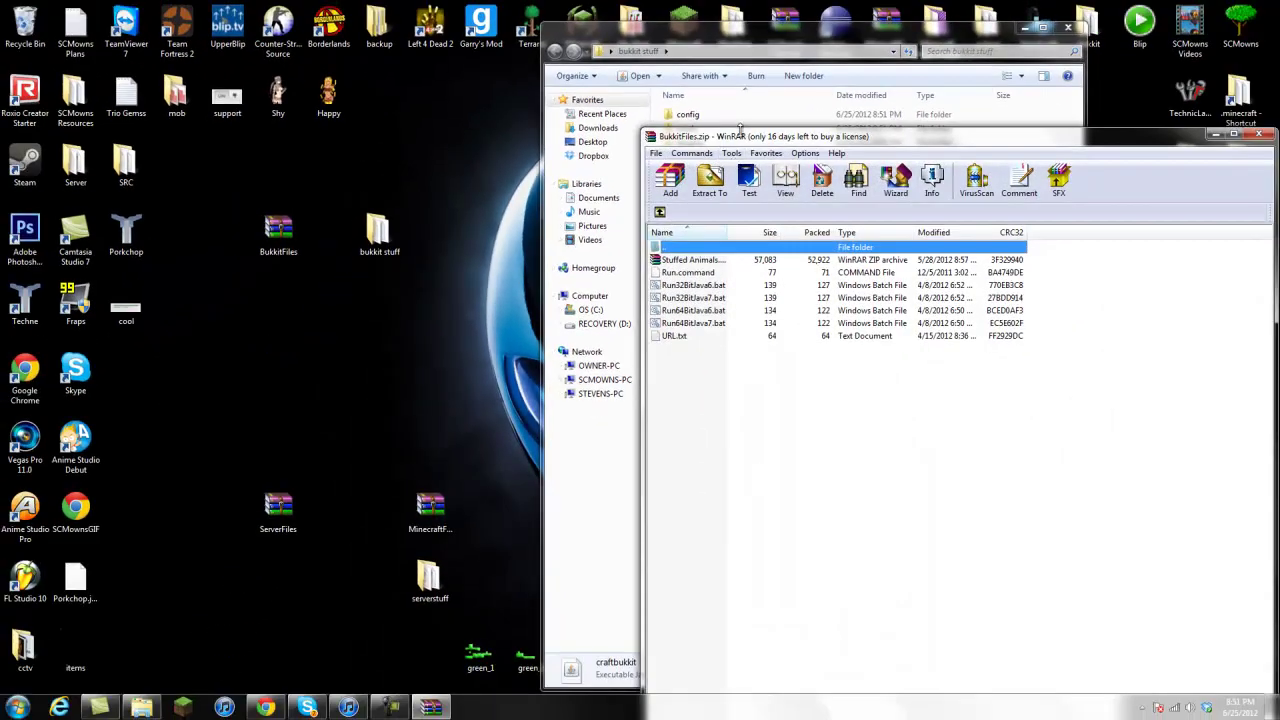
left_click_drag(737, 138, 82, 12)
left_click(709, 128)
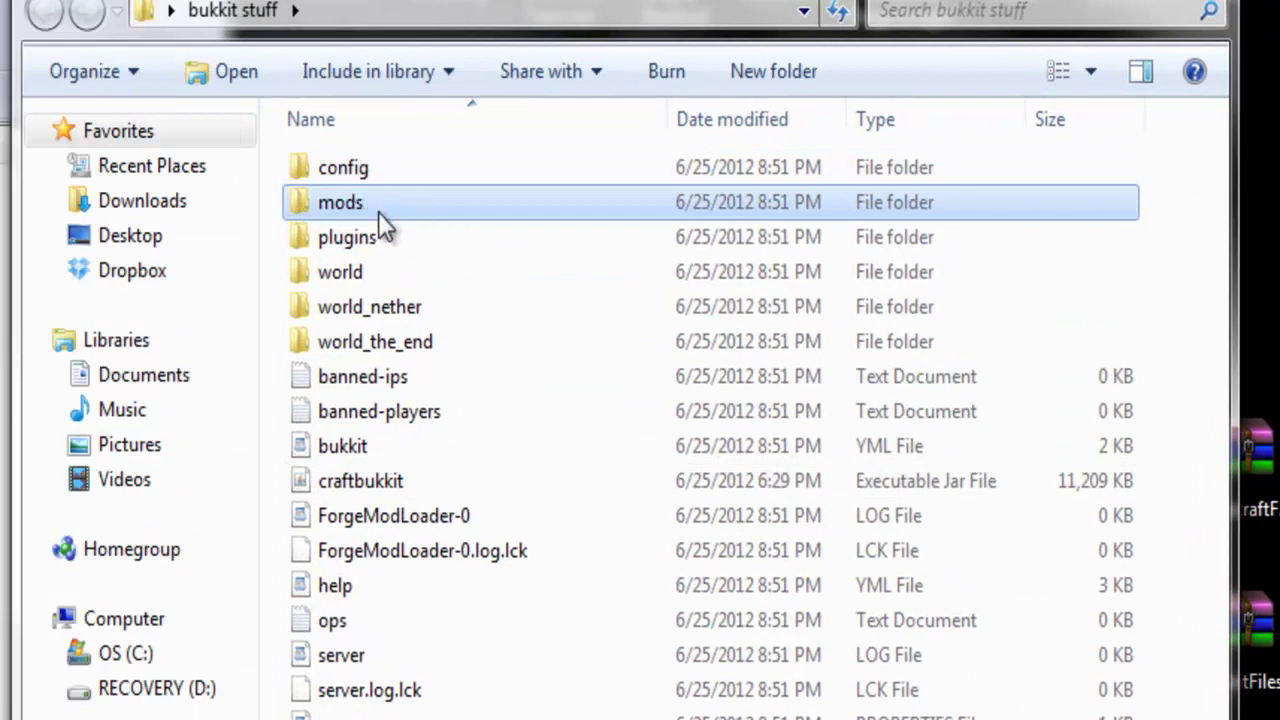
double_click(366, 204)
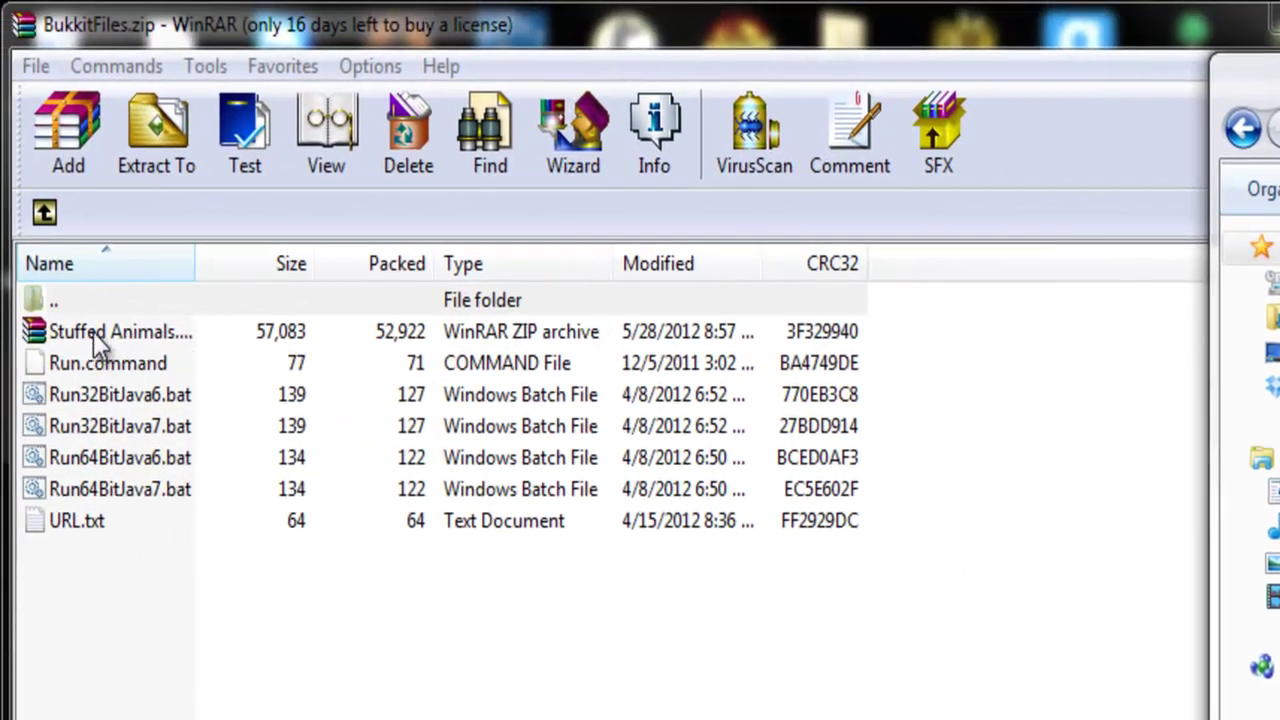
left_click_drag(93, 331, 620, 599)
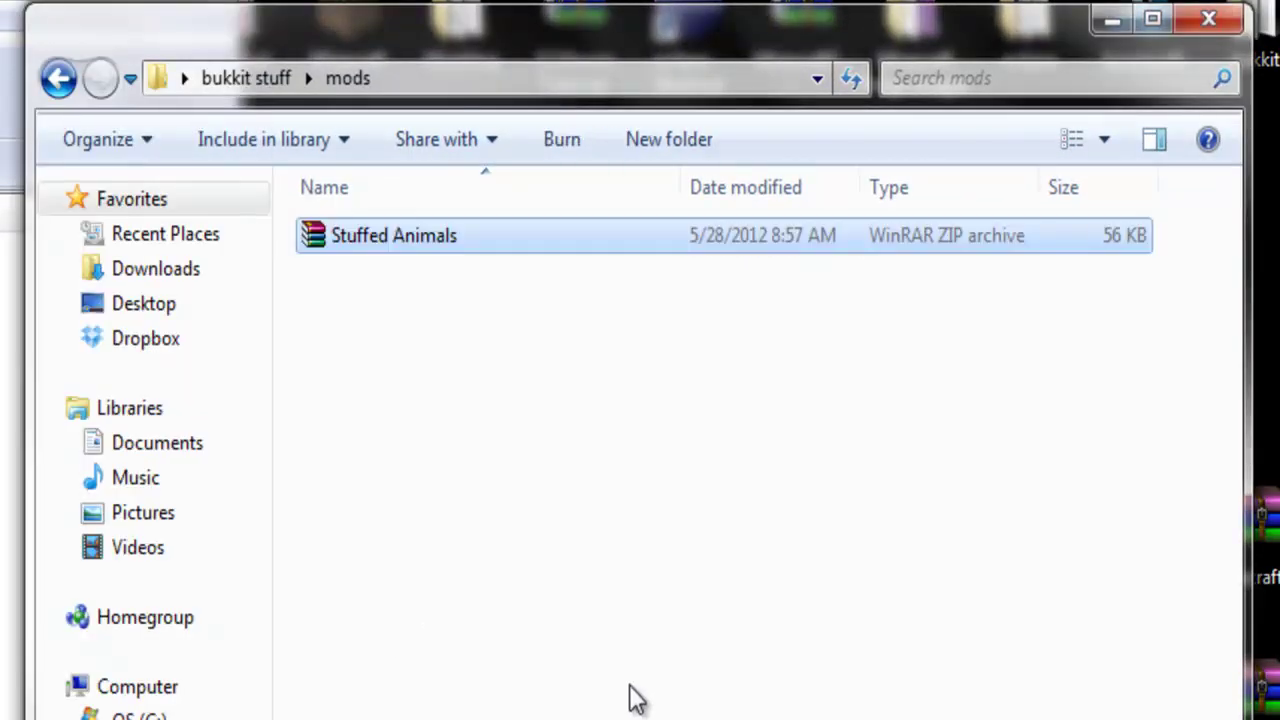
left_click(580, 535)
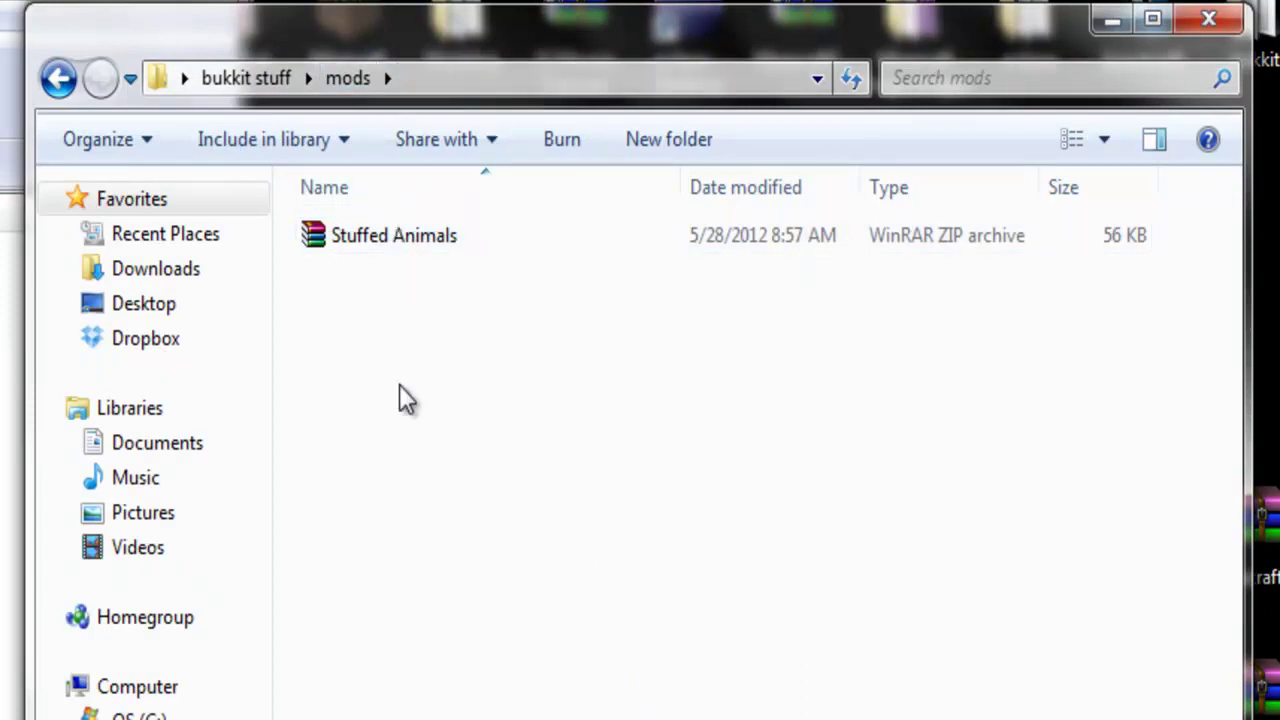
Go back to the bukkit stuff folder, and extract Run64BitJava7.bat from the BukkitFiles archive into it.
left_click(58, 80)
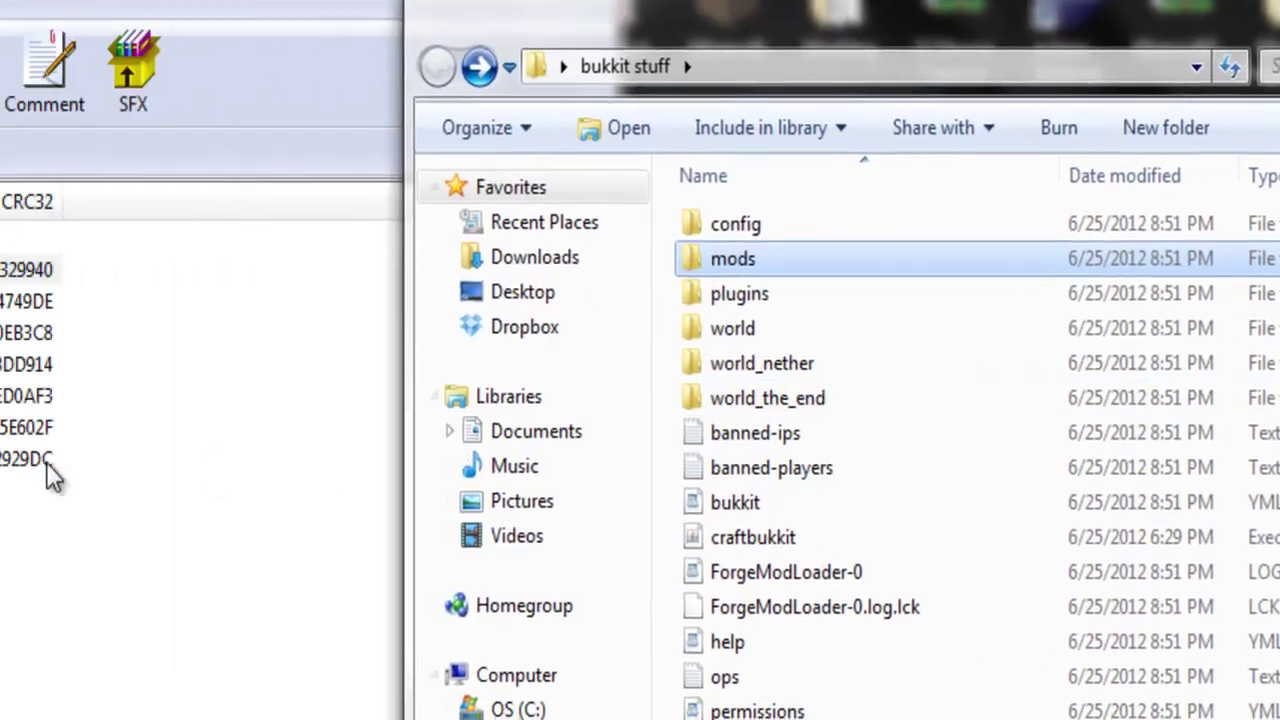
left_click(46, 462)
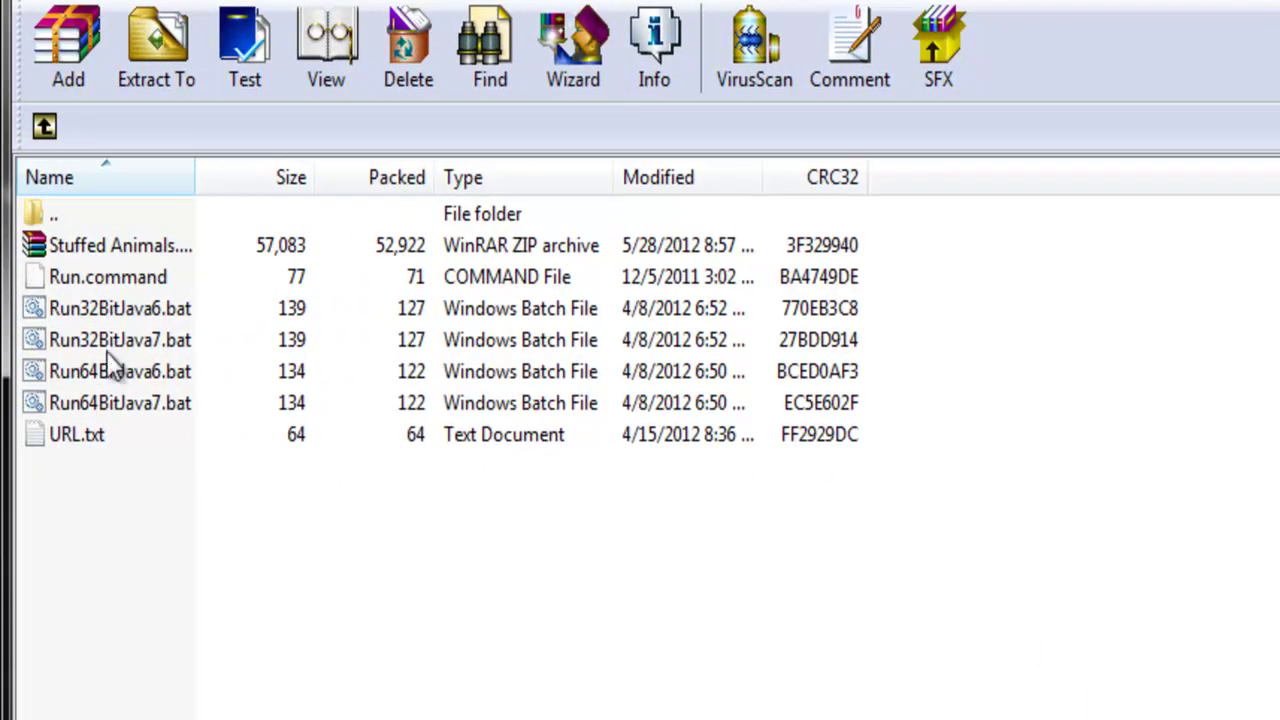
left_click(108, 410)
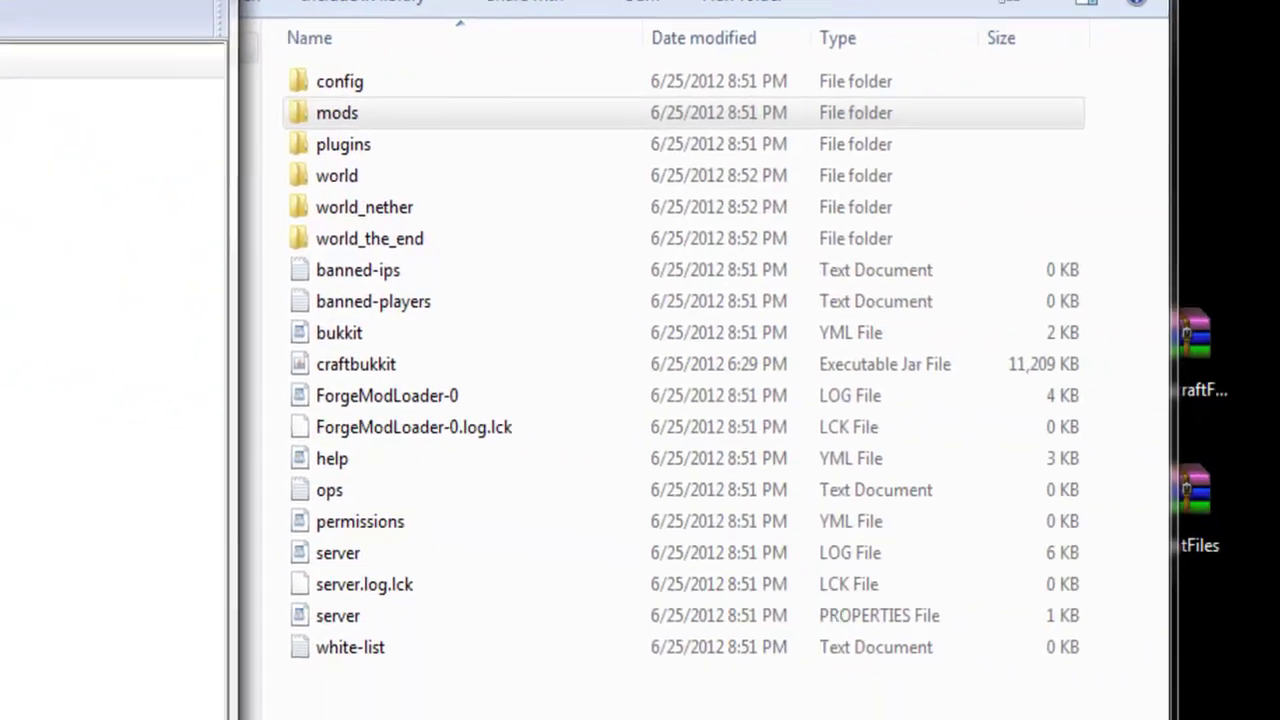
left_click_drag(609, 719, 609, 589)
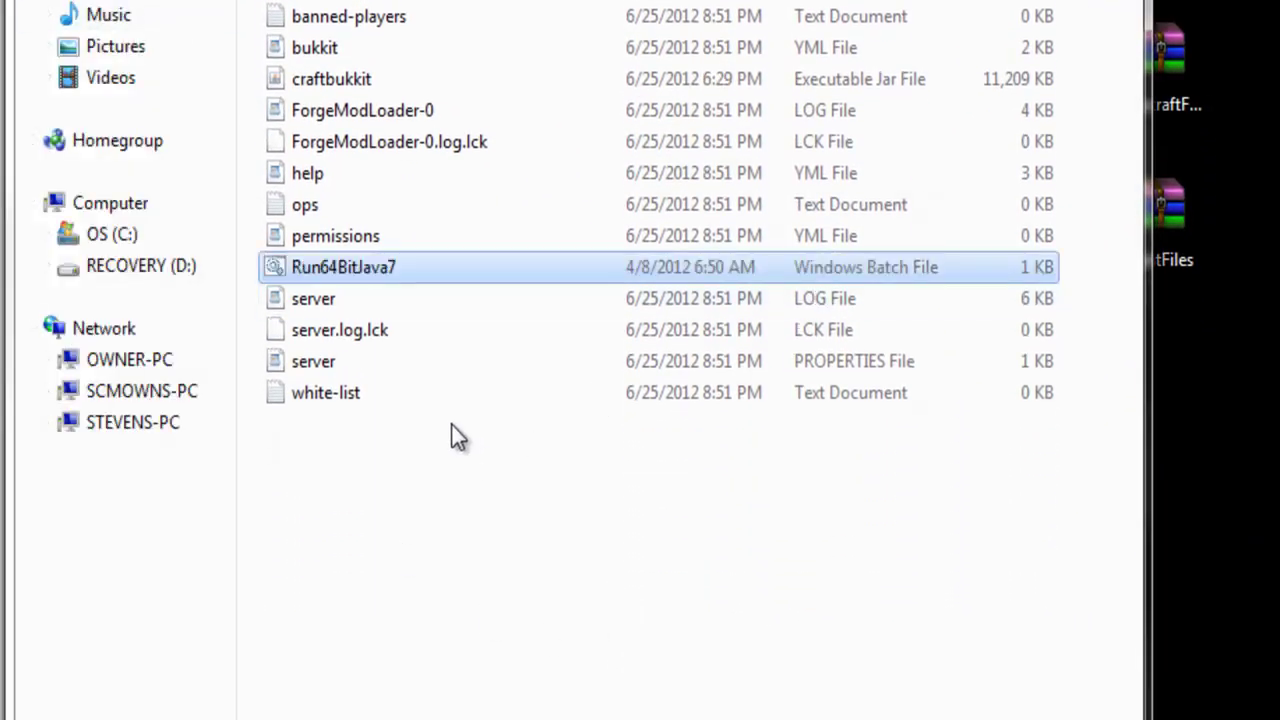
left_click(451, 491)
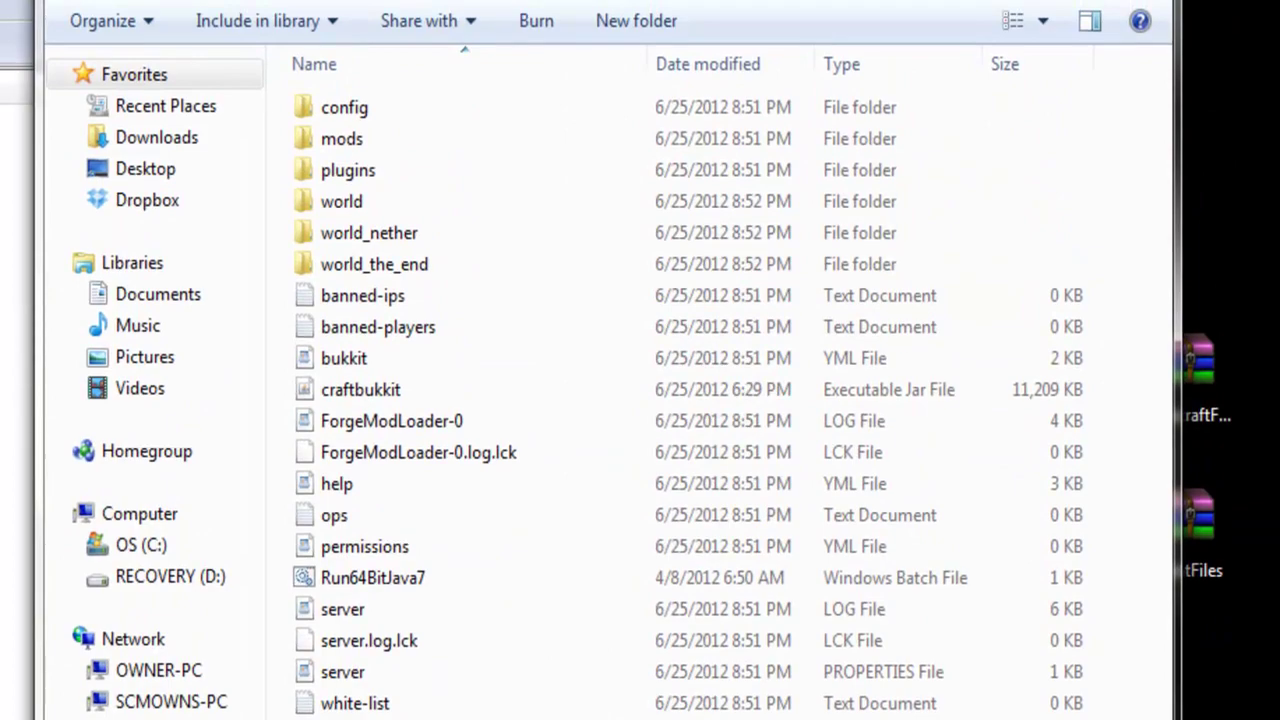
Try to start the server with Run64BitJava7, review its console output, and close the console.
left_click(385, 583)
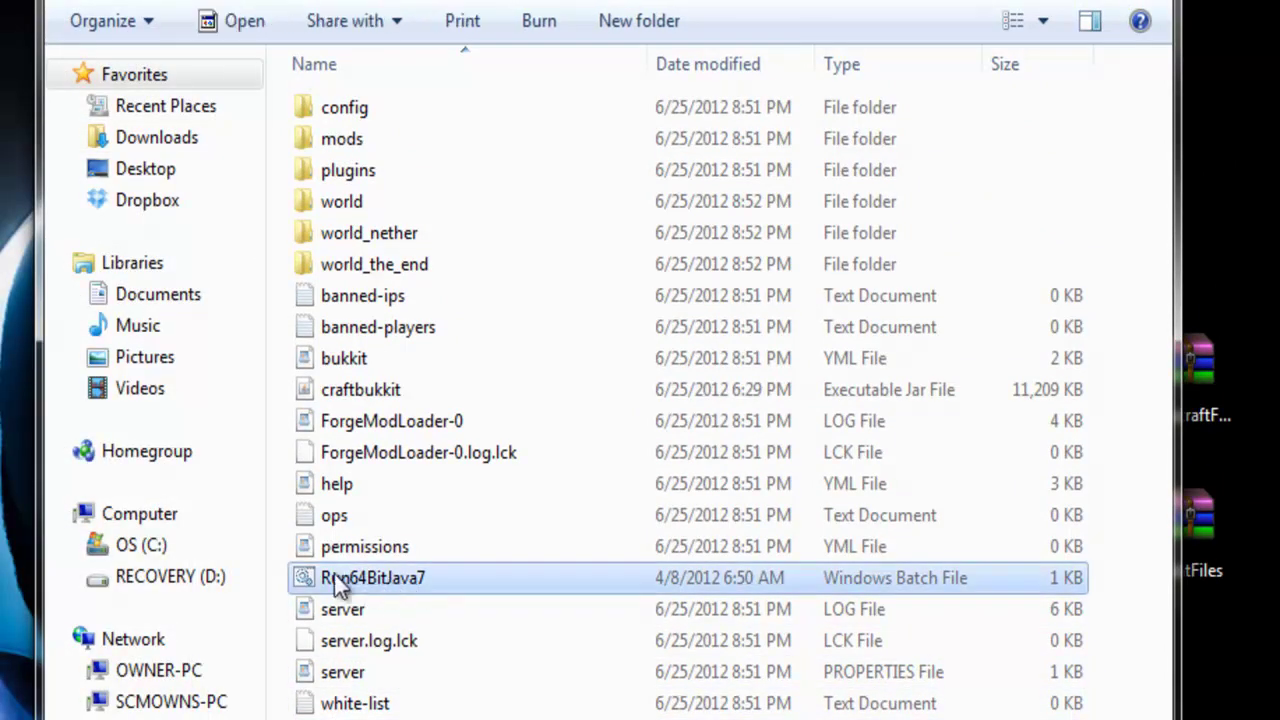
double_click(336, 578)
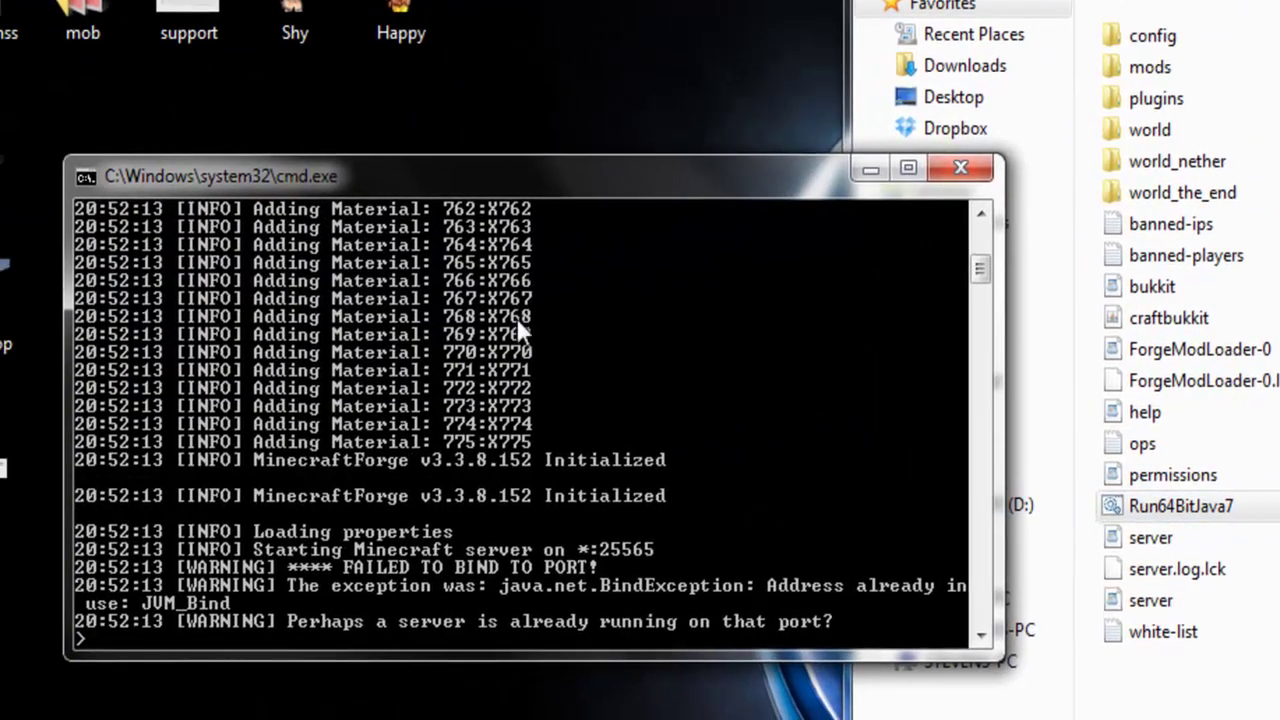
scroll(618, 437, "up", 4)
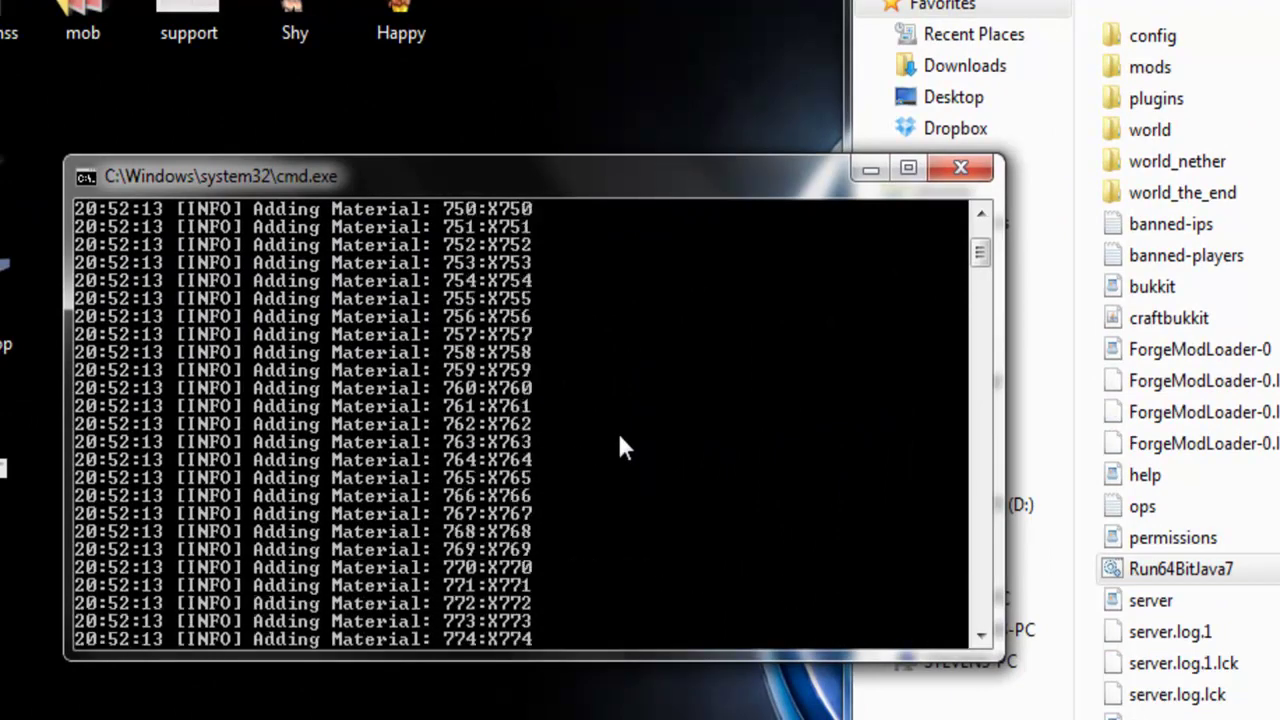
scroll(618, 437, "down", 6)
scroll(618, 437, "up", 6)
scroll(618, 437, "up", 3)
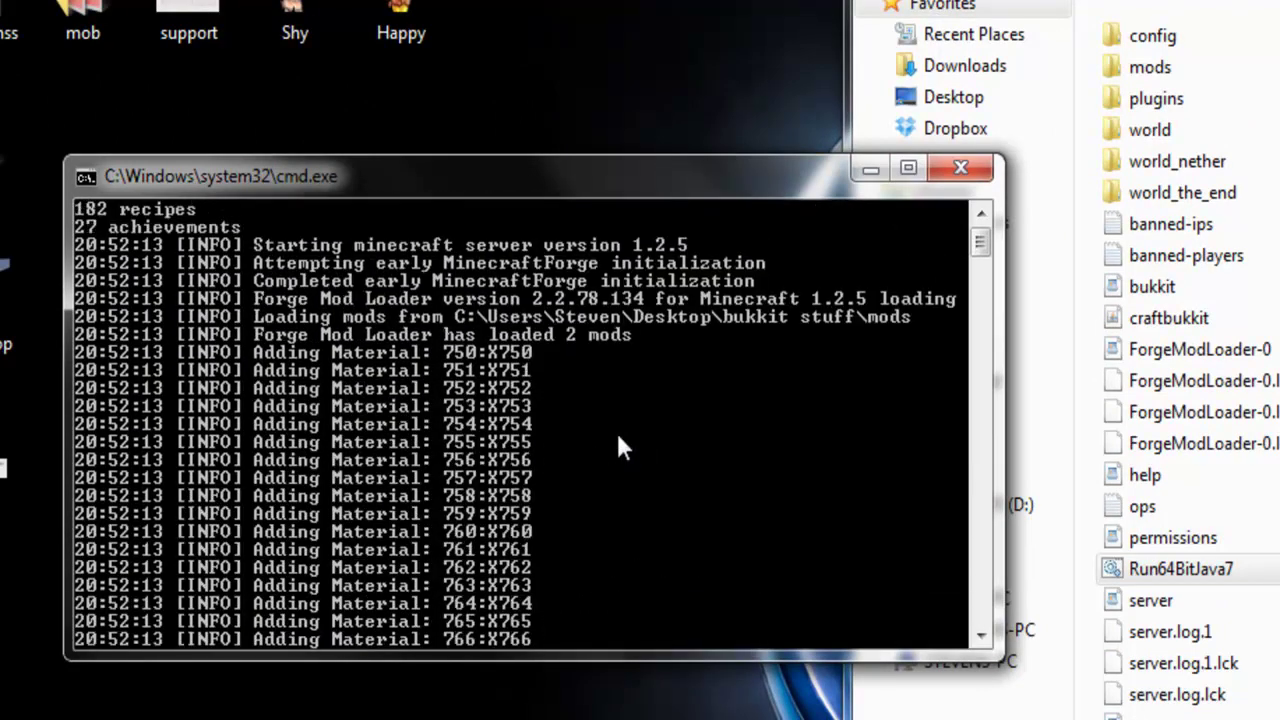
scroll(616, 430, "down", 10)
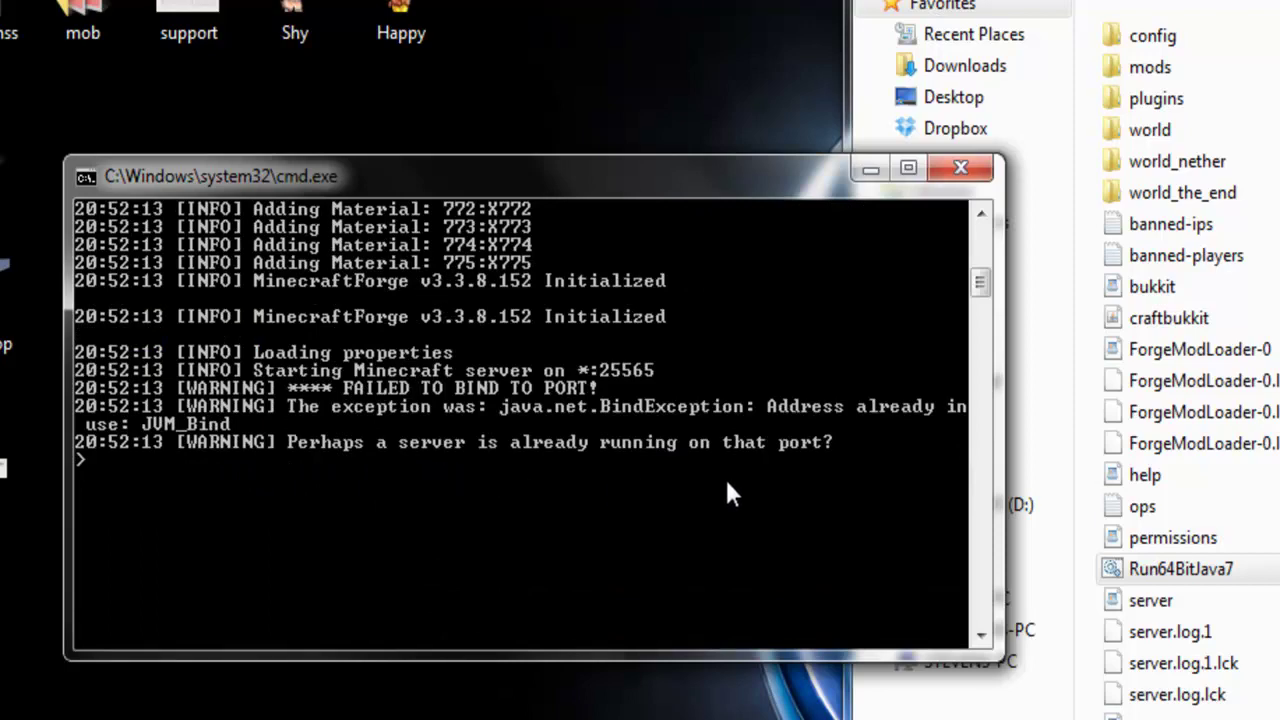
left_click(960, 168)
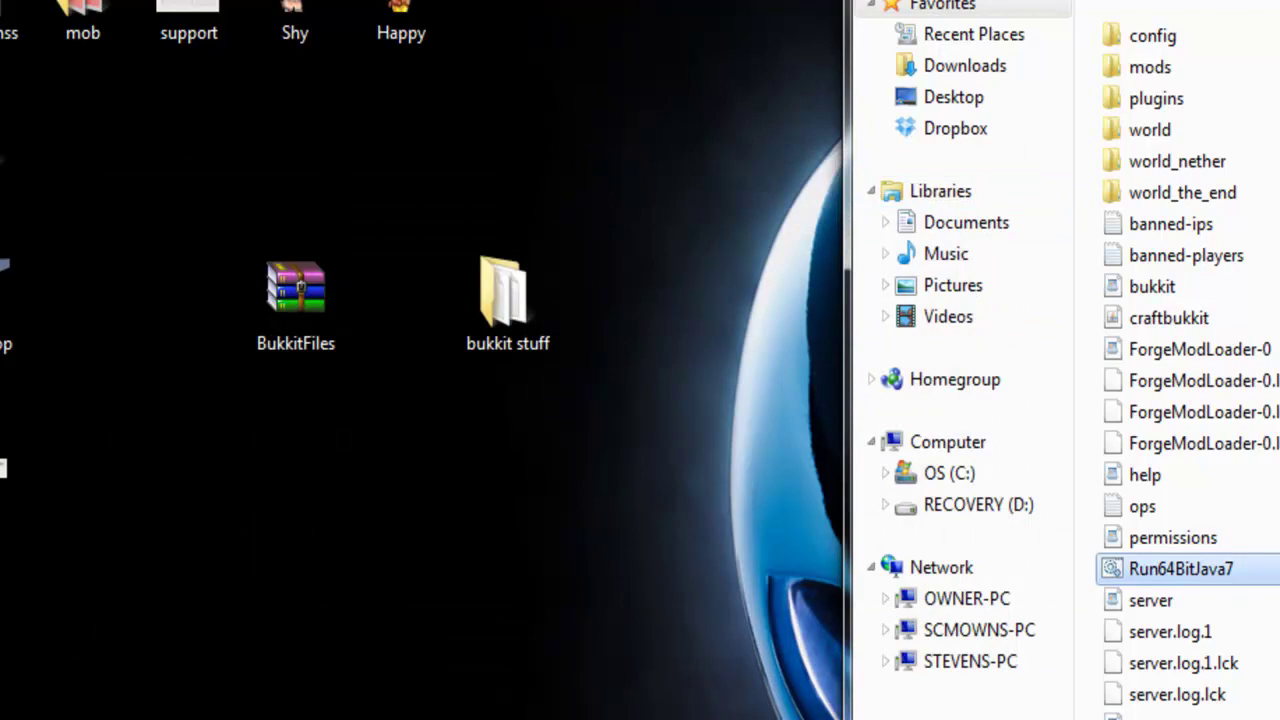
End the javaw.exe process in Windows Task Manager, and close Task Manager.
key("ctrl+shift+Escape")
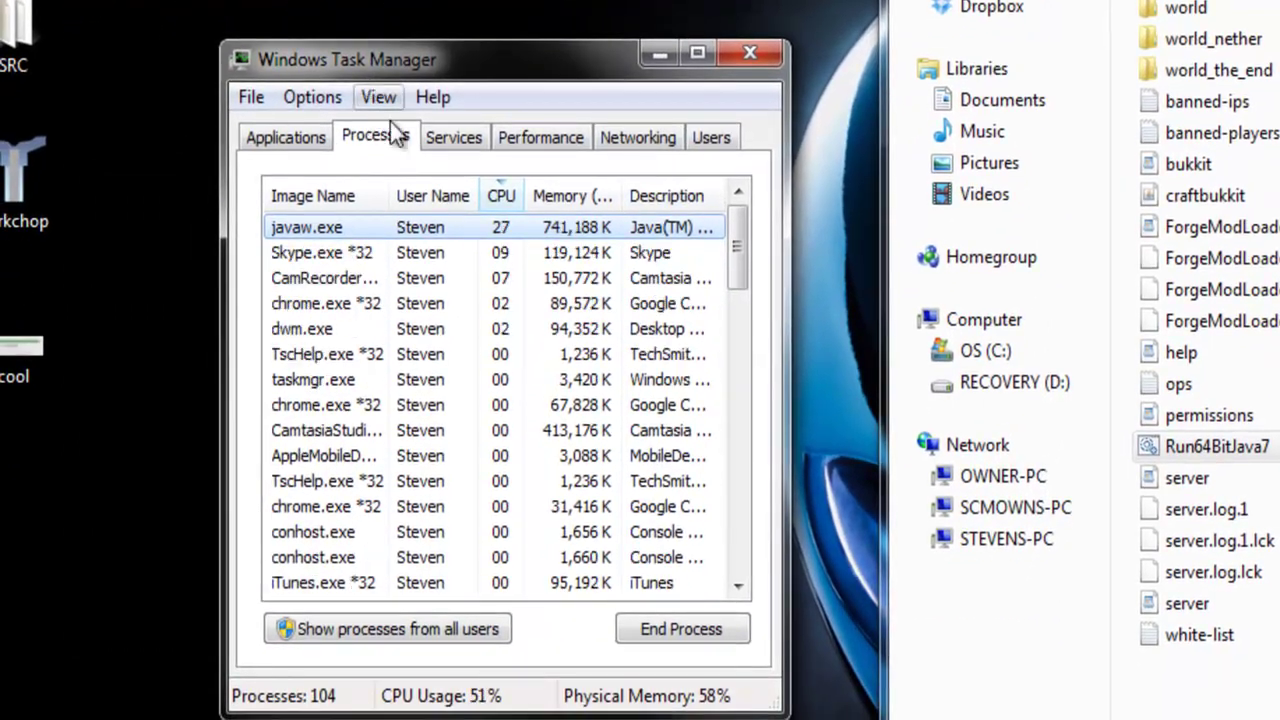
left_click(335, 228)
right_click(348, 226)
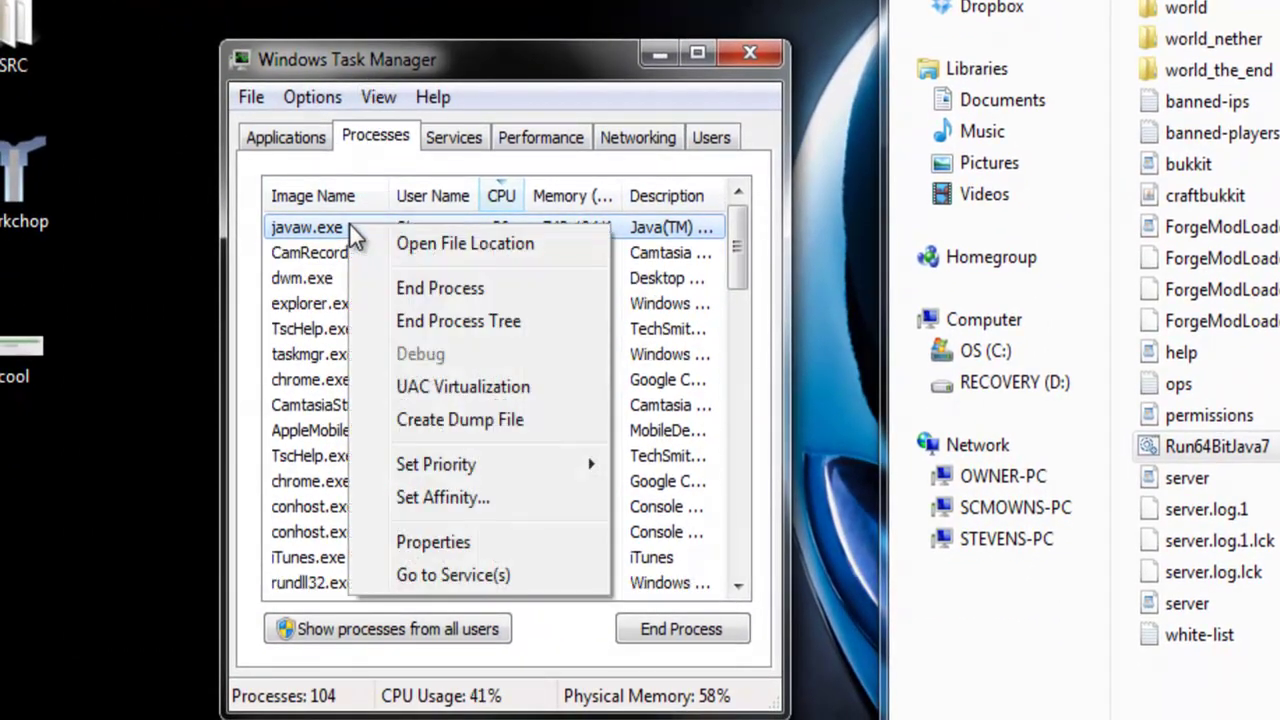
left_click(397, 291)
left_click(1056, 498)
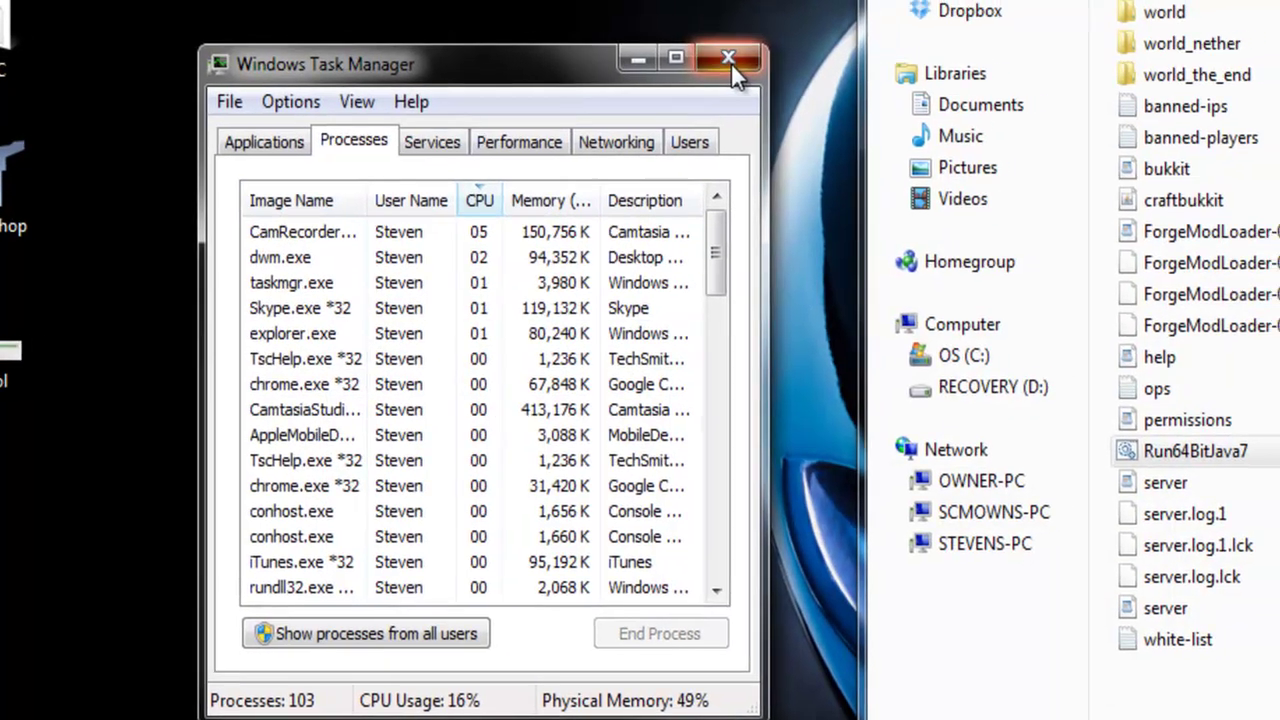
left_click(737, 52)
Start the Bukkit server with Run64BitJava7, clearing the Java crash dialog and running the batch file again.
left_click(1216, 450)
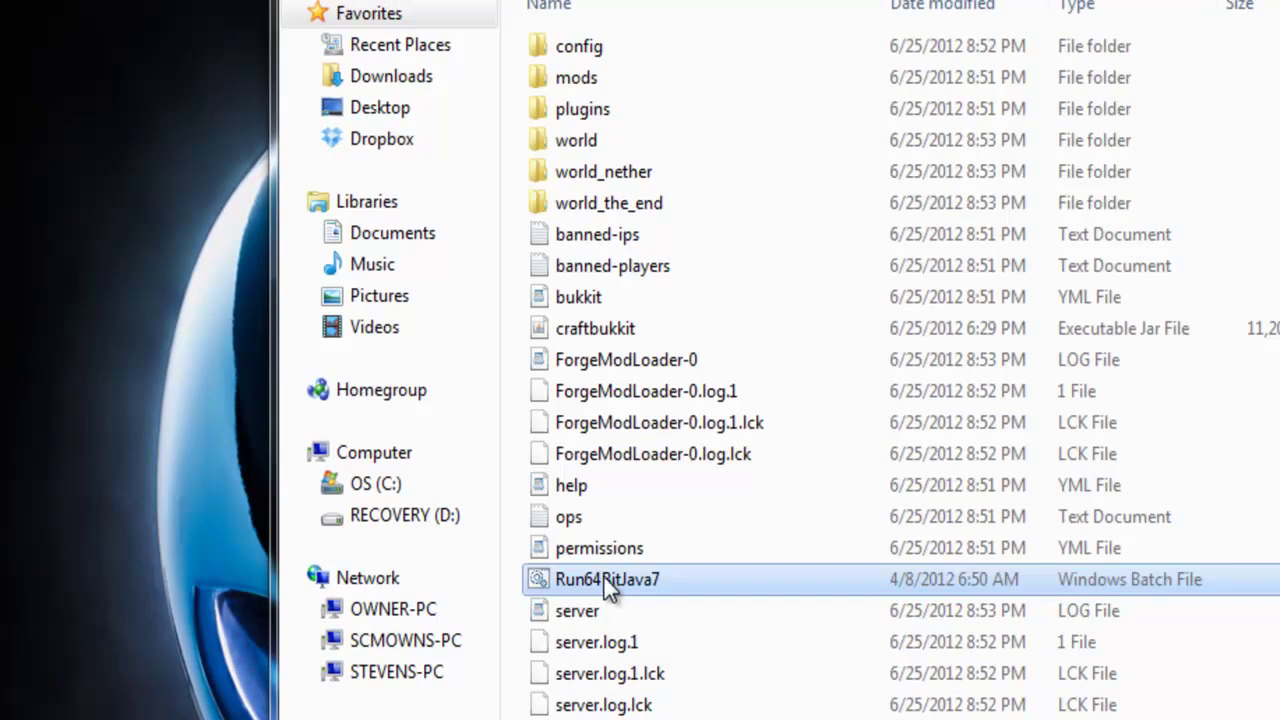
double_click(627, 582)
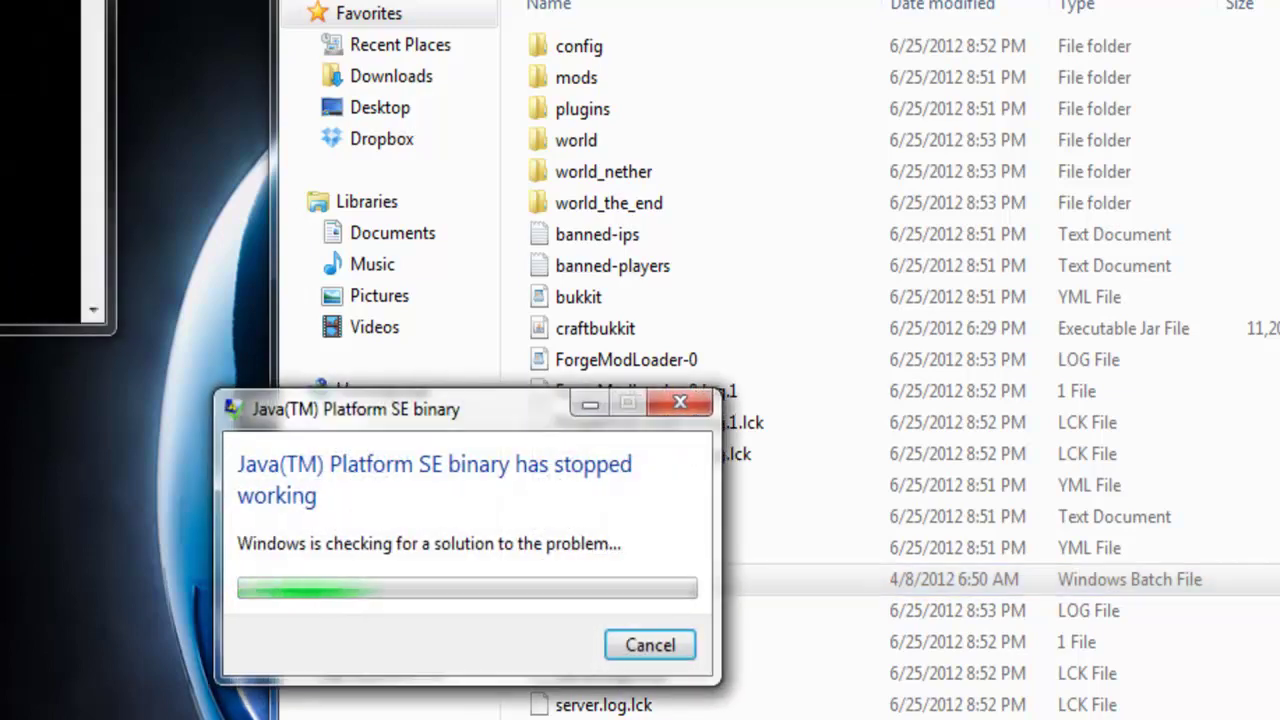
left_click_drag(540, 408, 1195, 637)
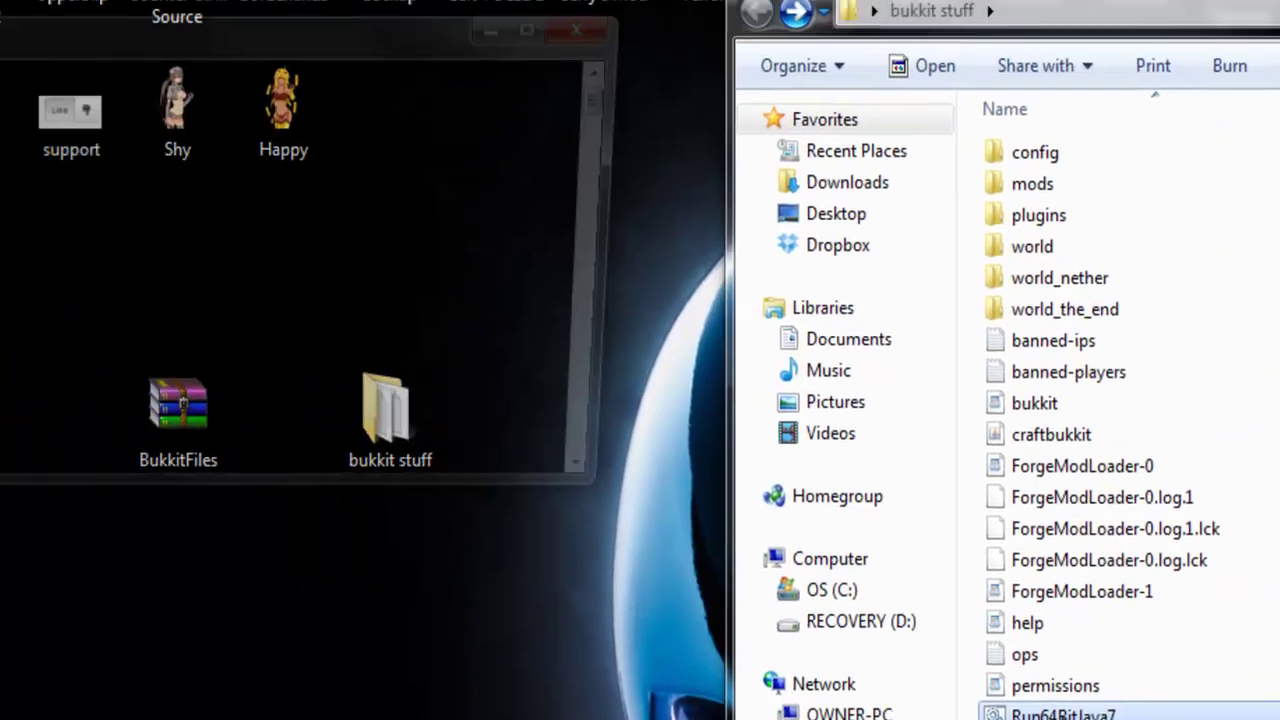
double_click(610, 612)
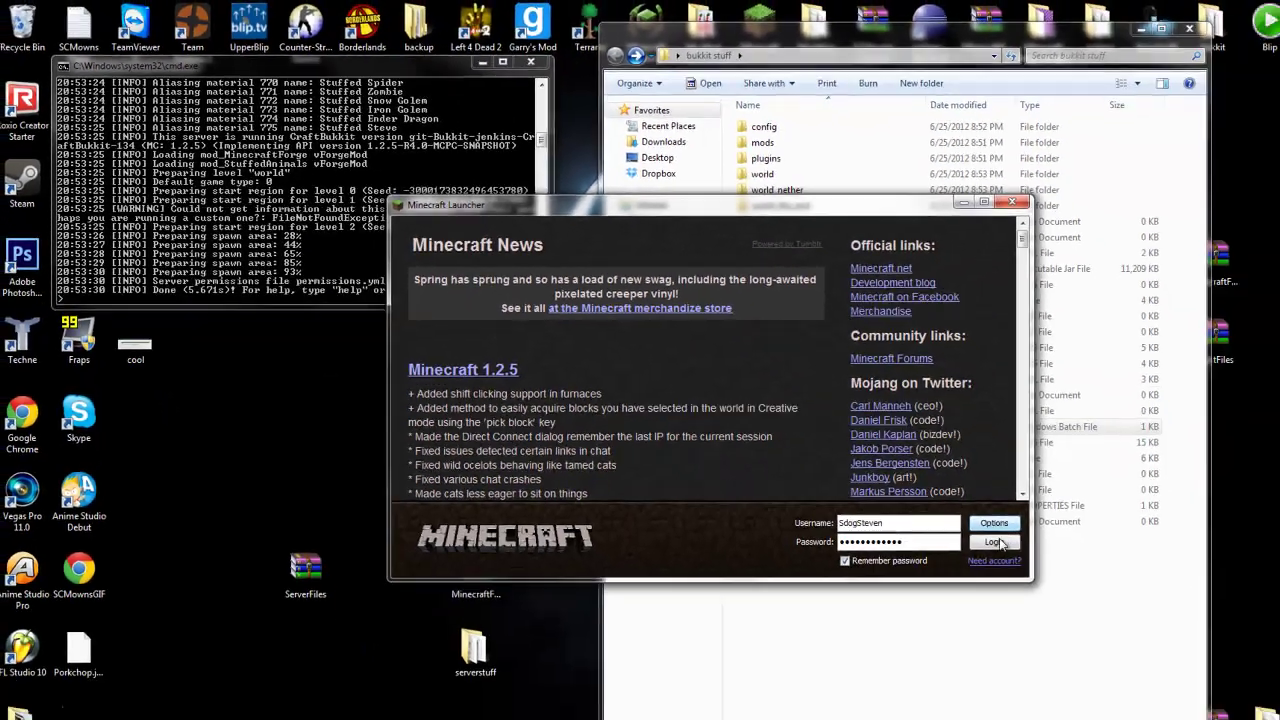
Log in through the Minecraft launcher, and join the multiplayer server at localhost by direct connection.
left_click(995, 540)
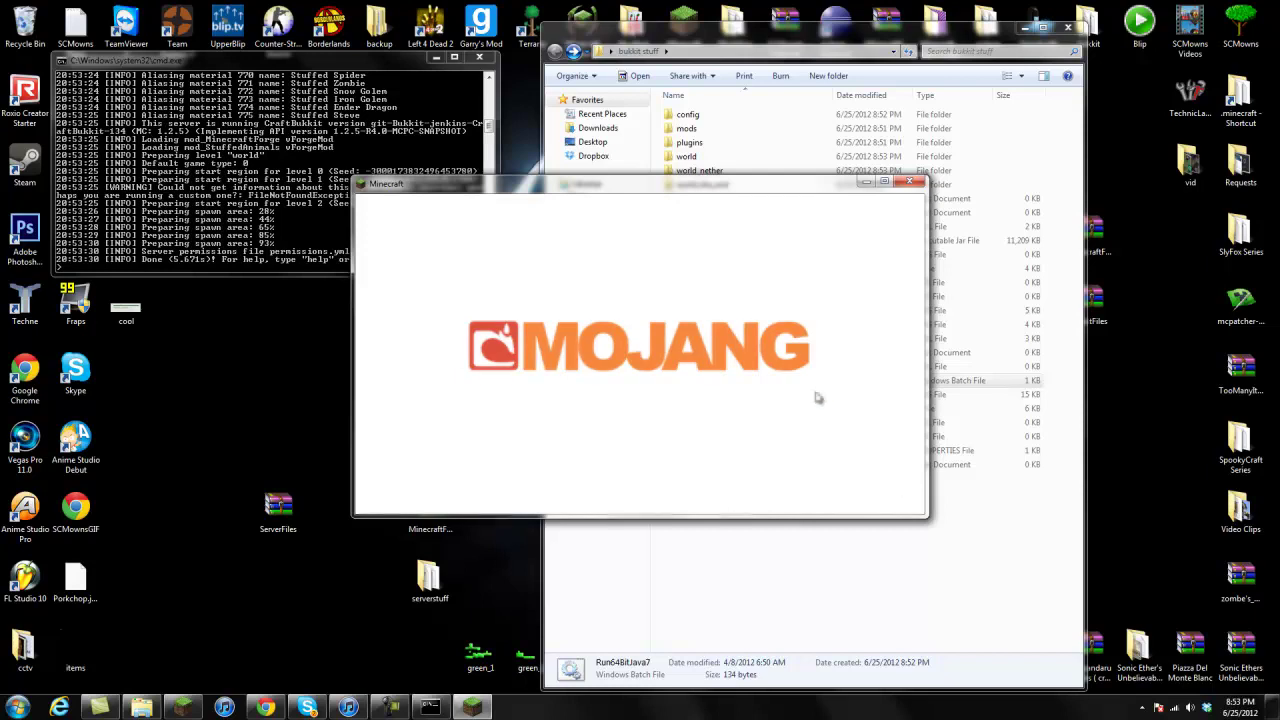
left_click(638, 384)
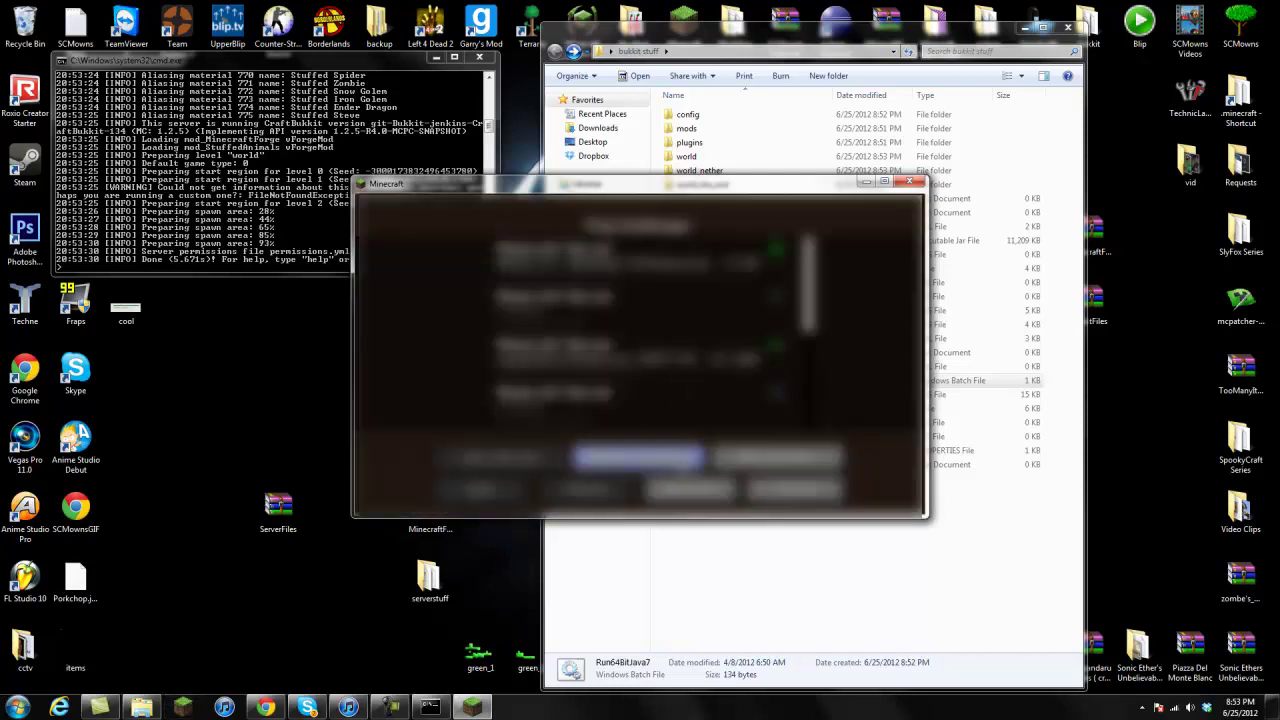
left_click(635, 456)
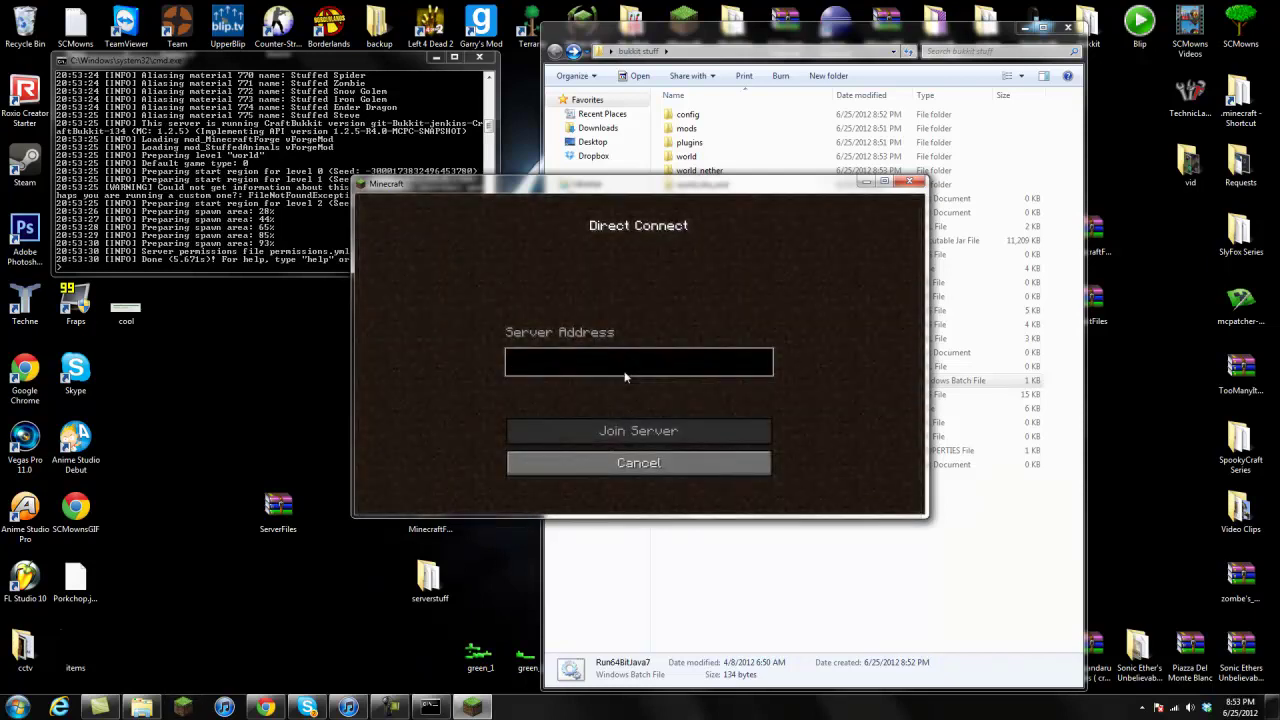
type("localh")
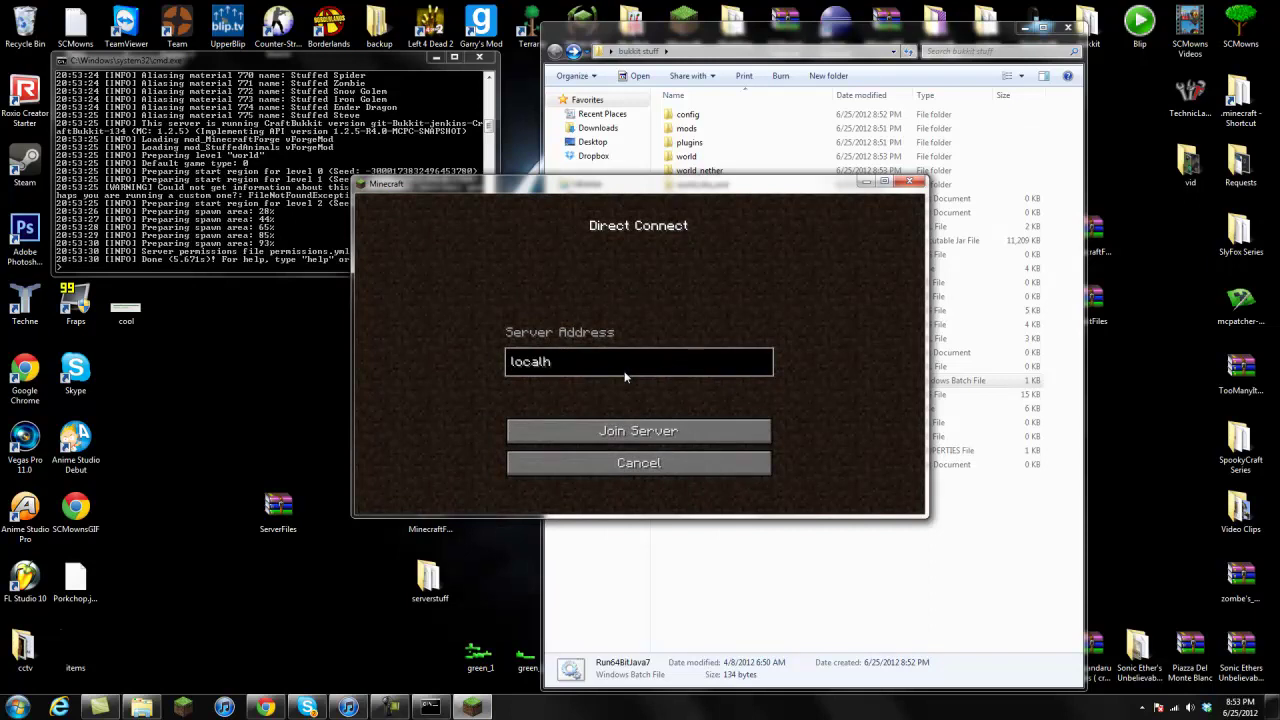
type("ost")
left_click(638, 430)
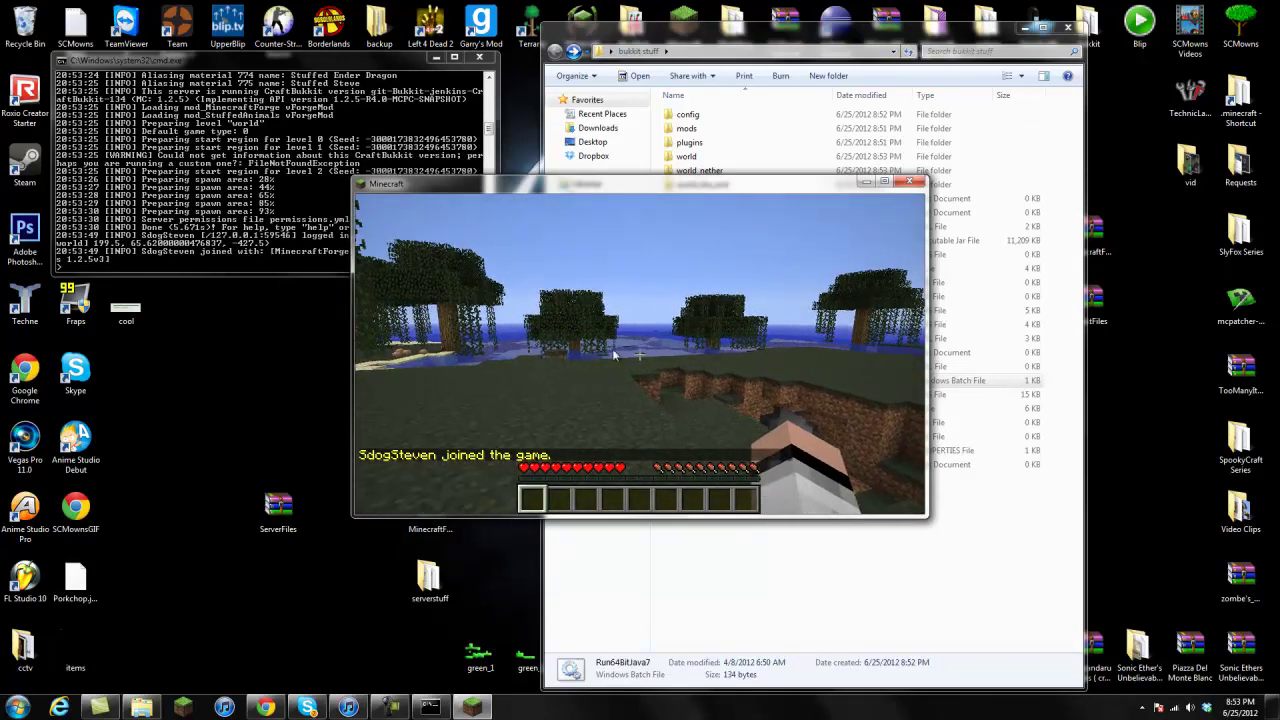
Pause the game, set the player's game mode to 1 from the server console, and resume playing.
key("Escape")
left_click(257, 200)
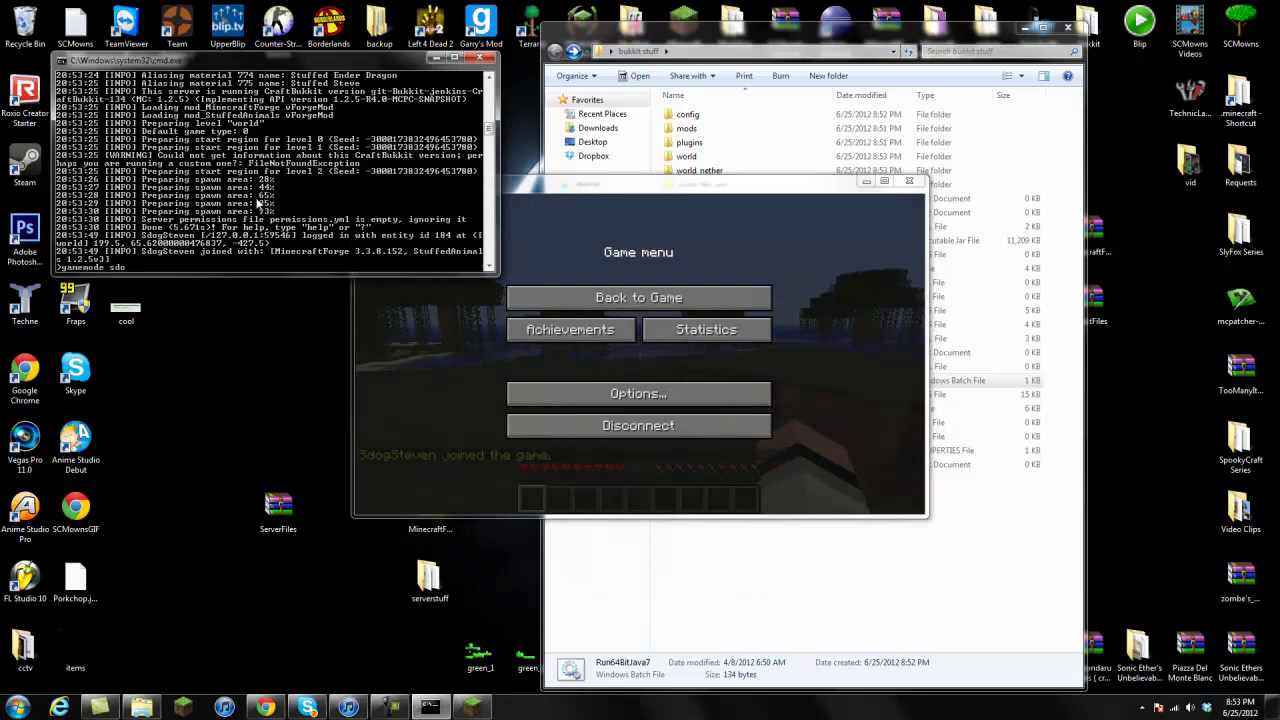
key("Return")
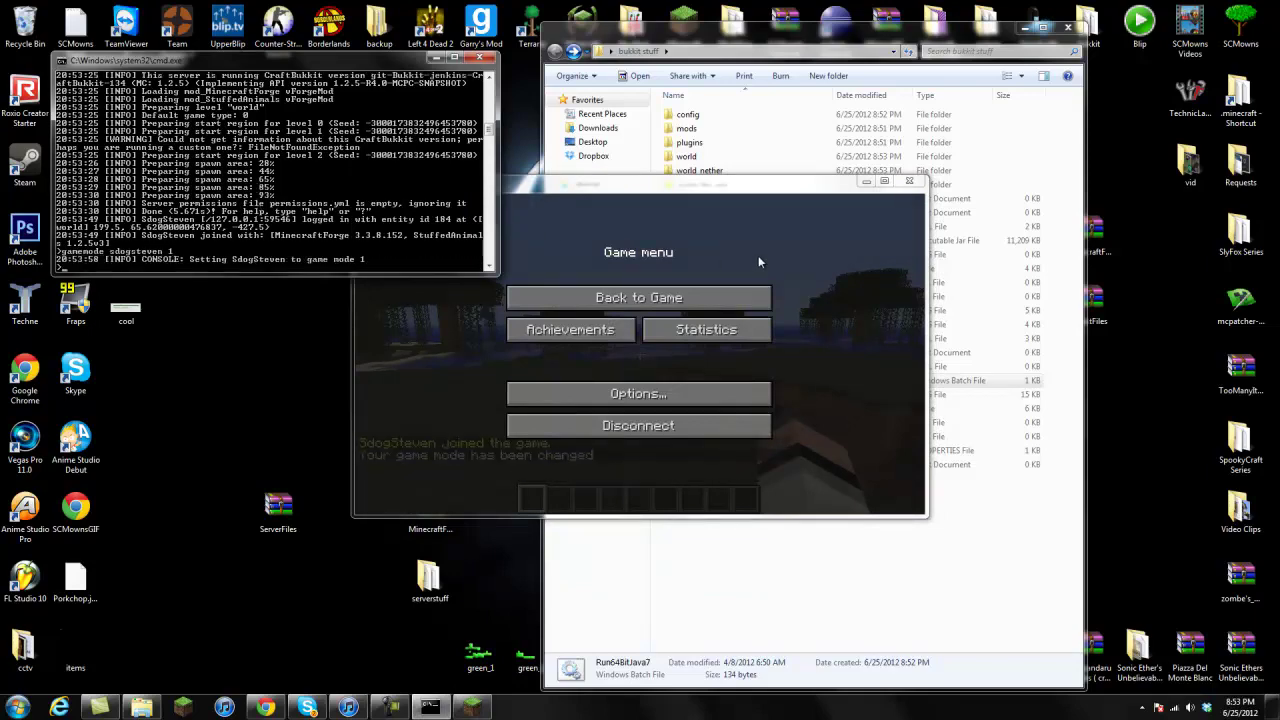
left_click(700, 297)
Place a stuffed wolf from the creative inventory on the grass, and hit it to break it.
key("e")
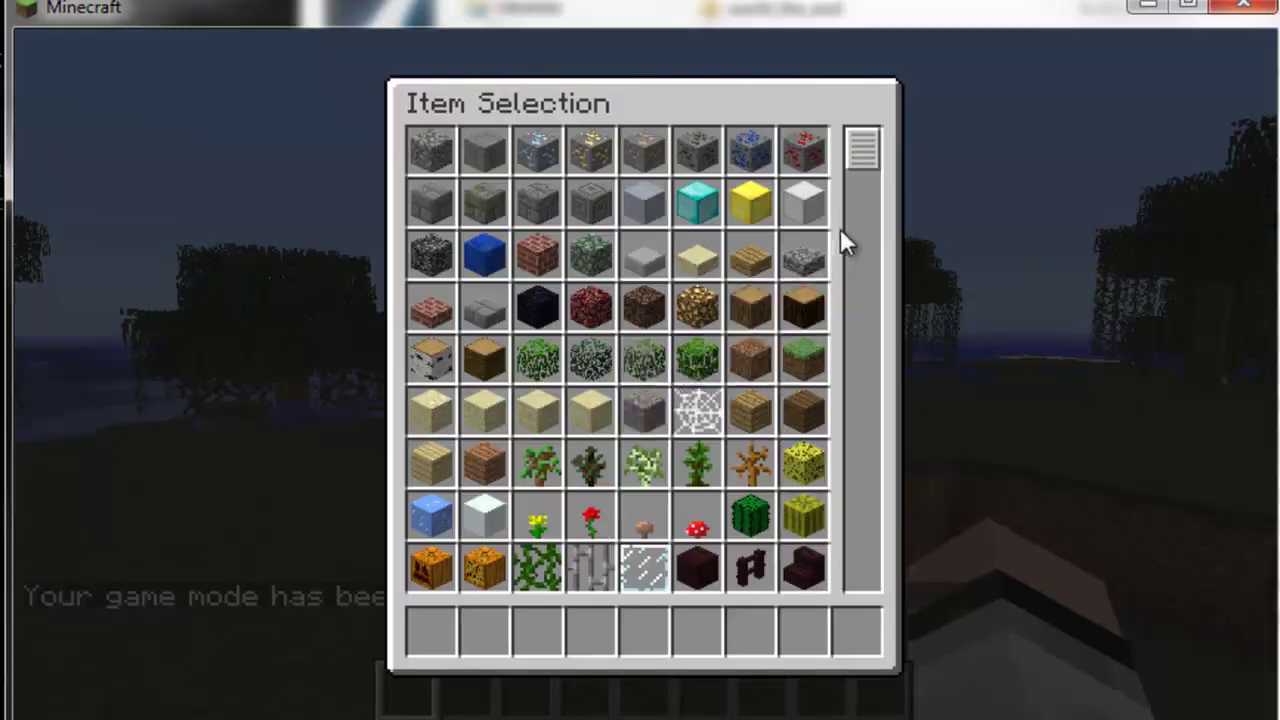
scroll(840, 243, "down", 15)
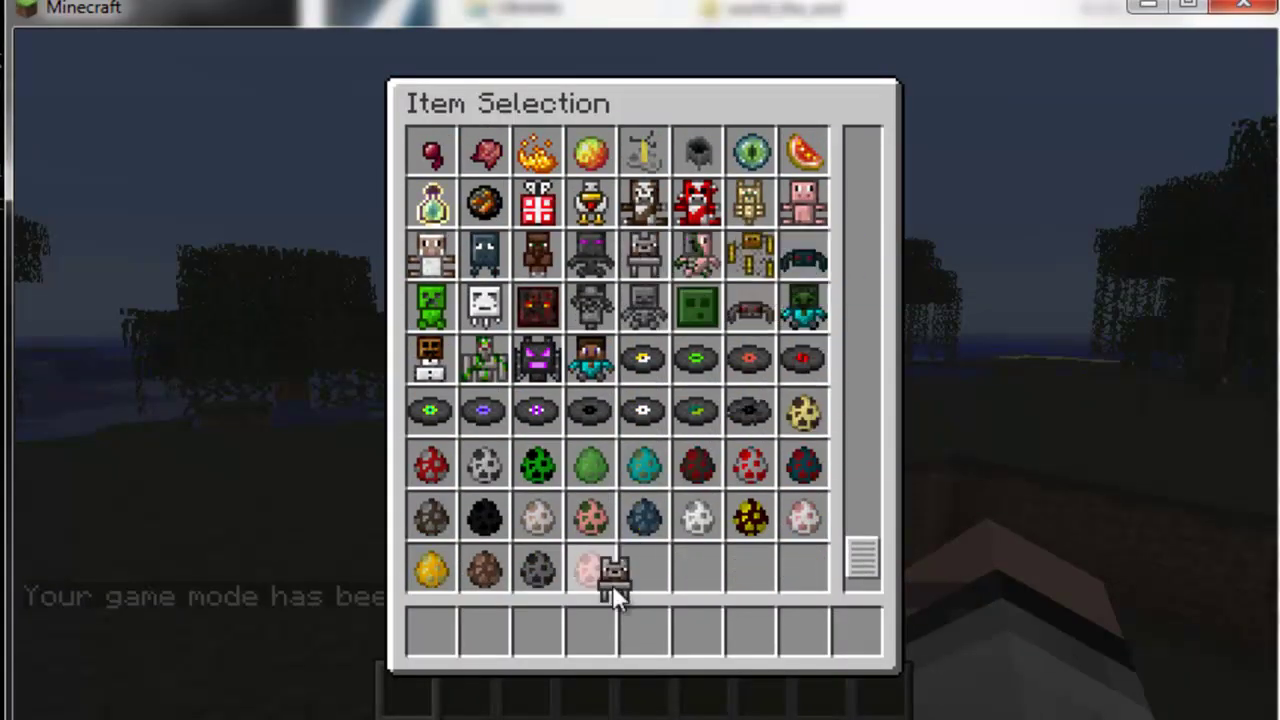
left_click(604, 612)
key("e")
right_click(644, 377)
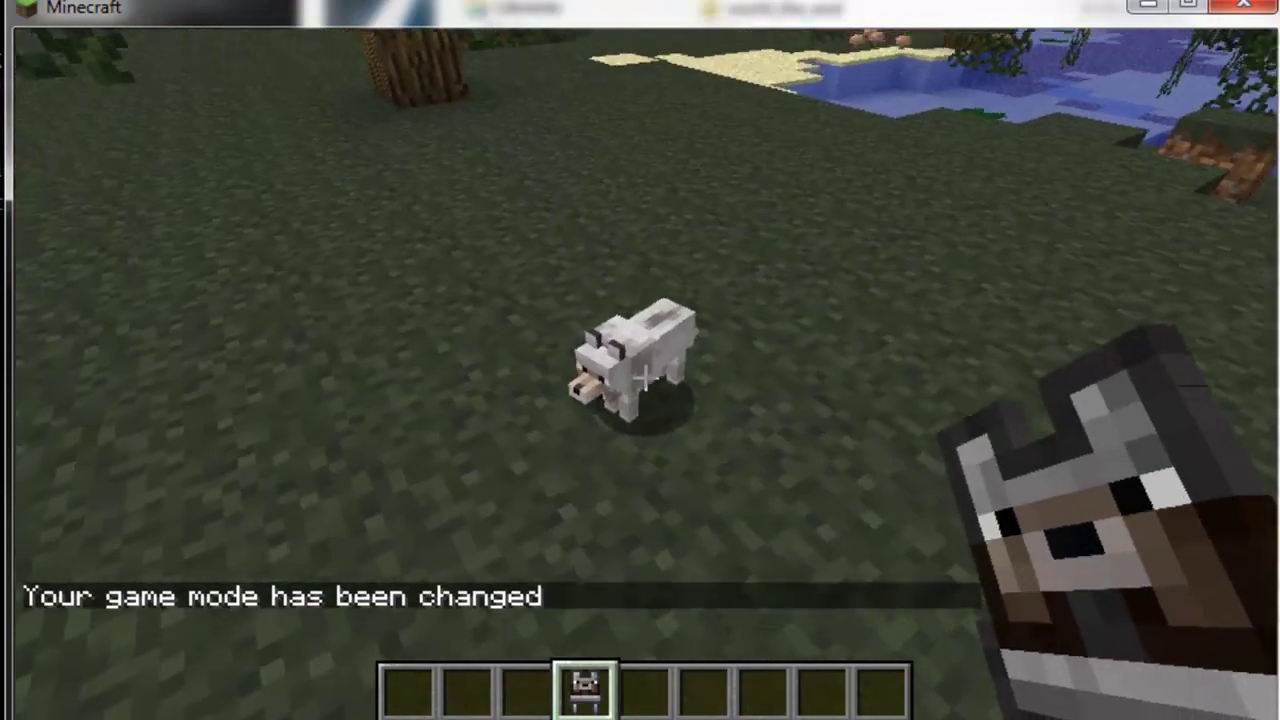
left_click(645, 378)
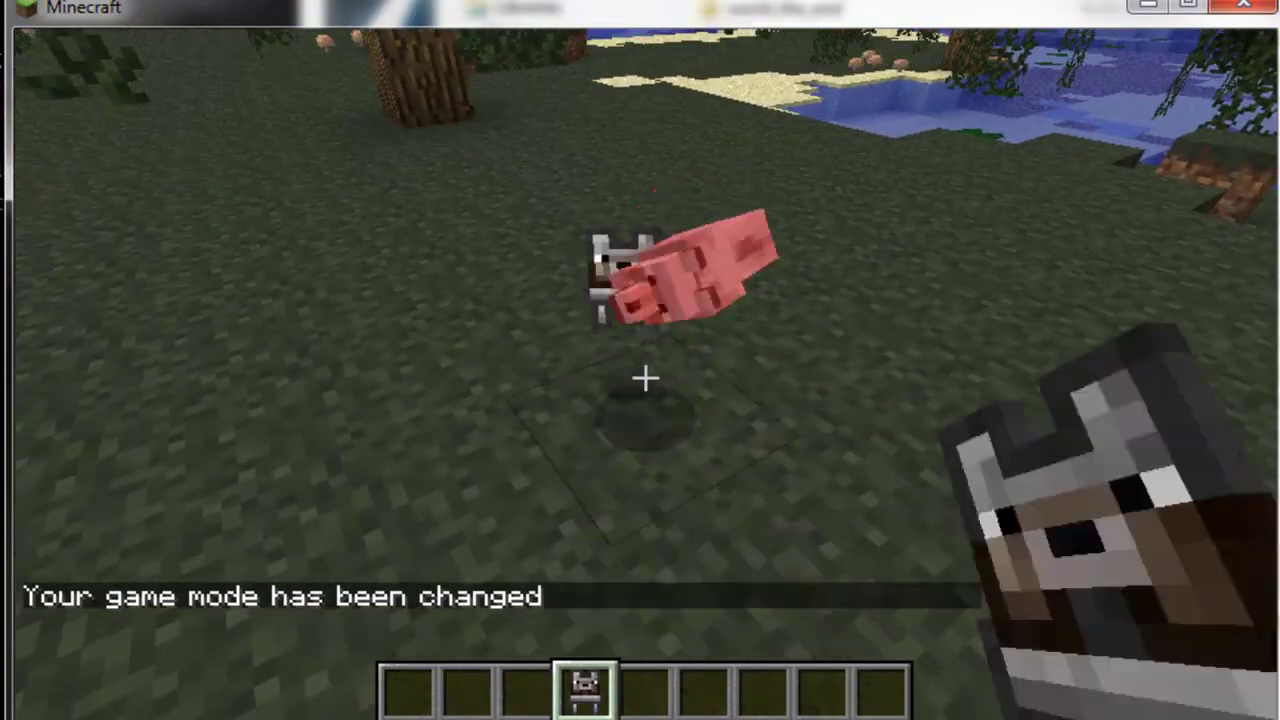
Switch to an empty hotbar slot, walk past the ponds, and fly above the trees to survey the surrounding swamp.
scroll(645, 378, "down", 2)
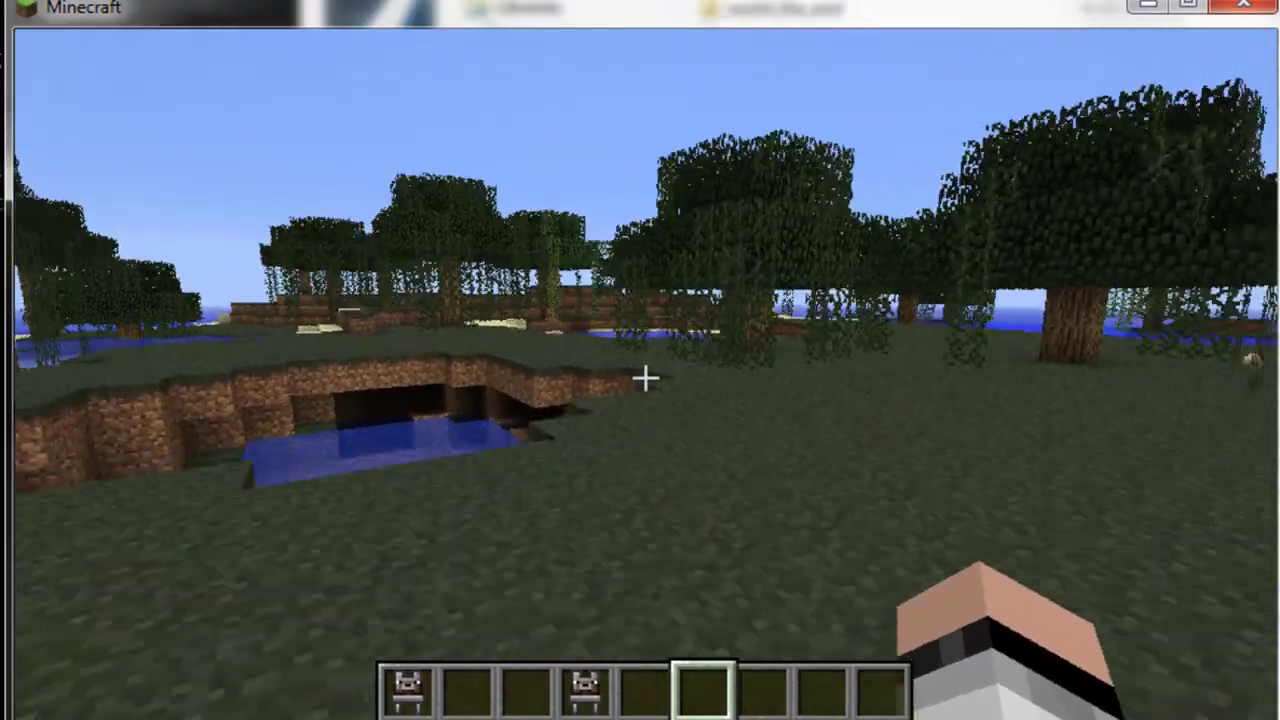
key("w")
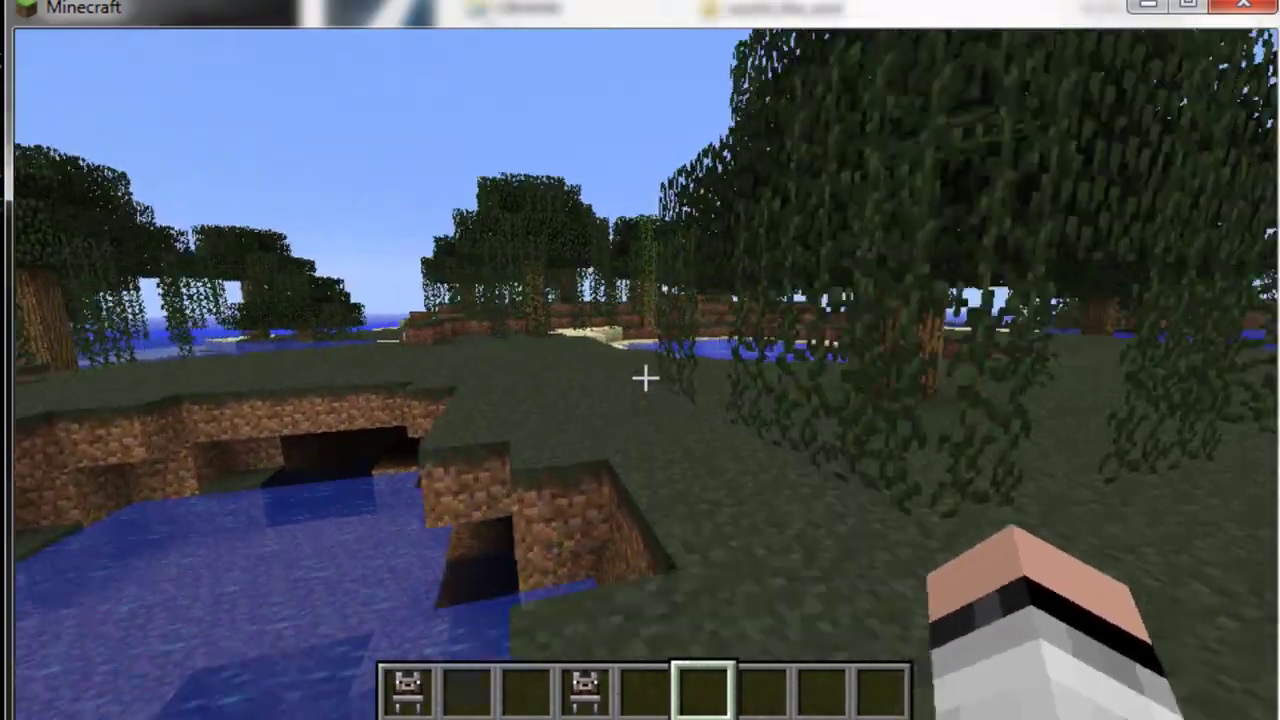
key("w")
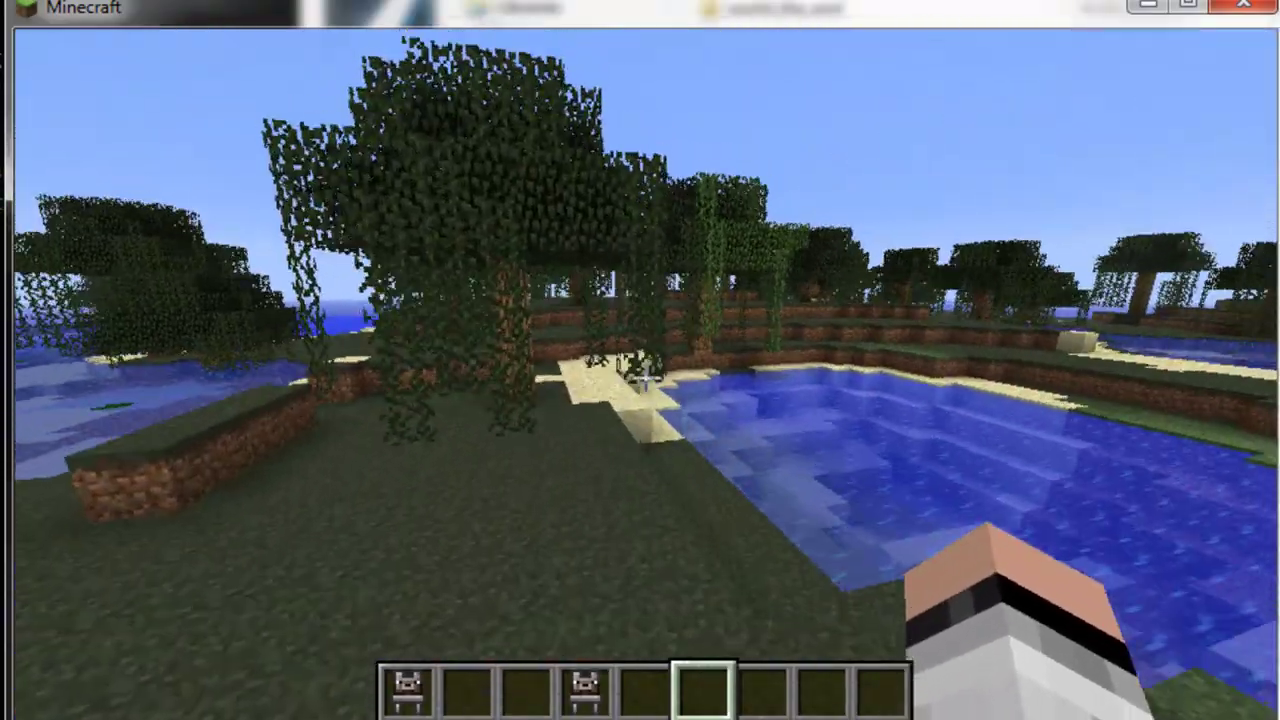
key("w")
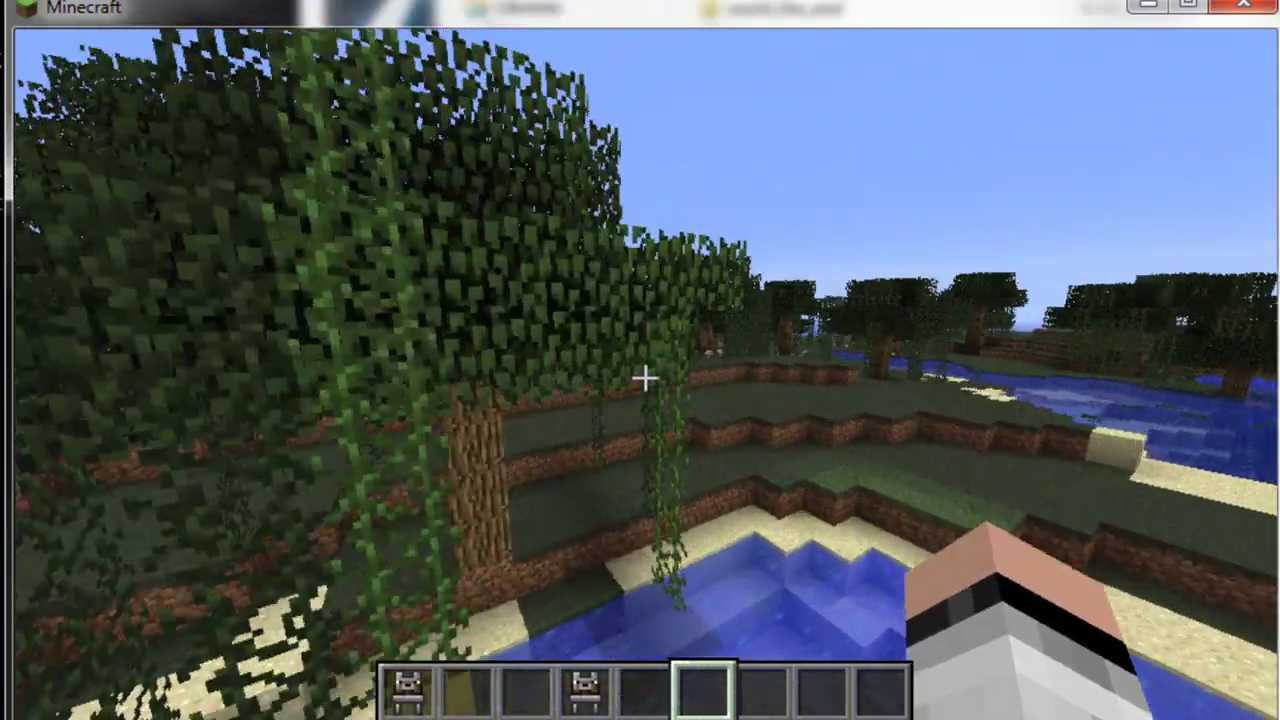
key("space")
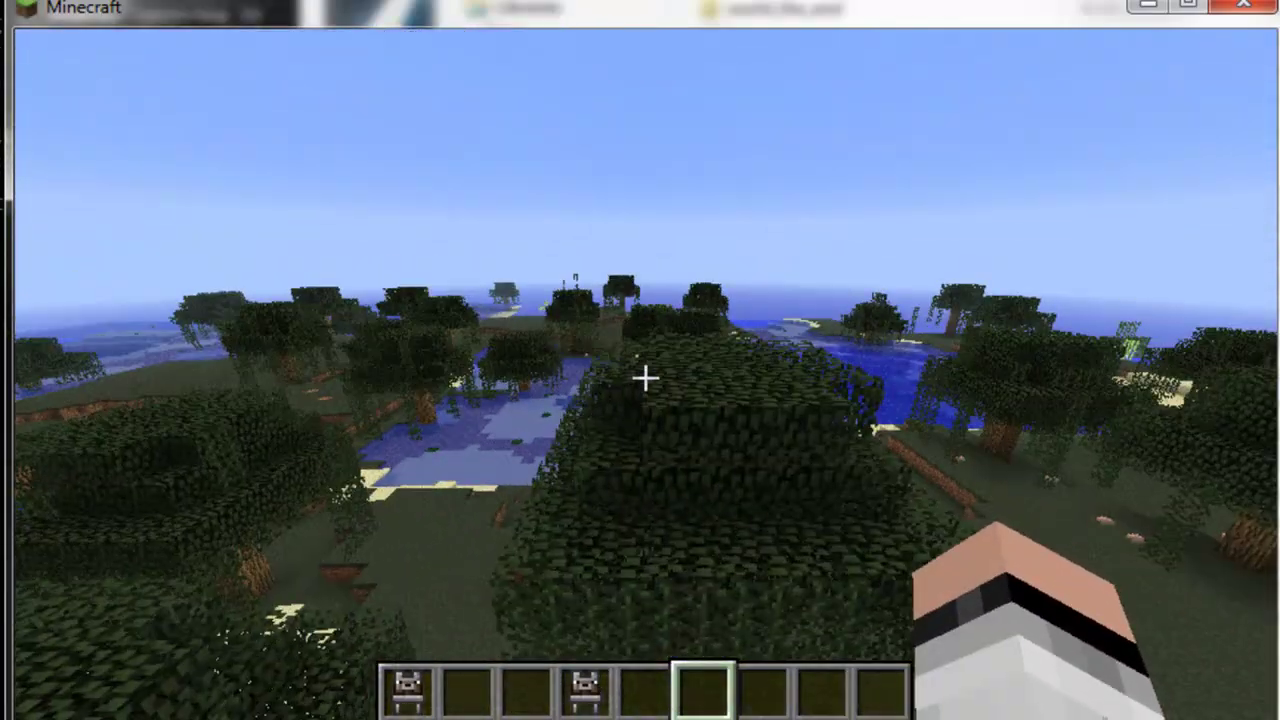
key("w")
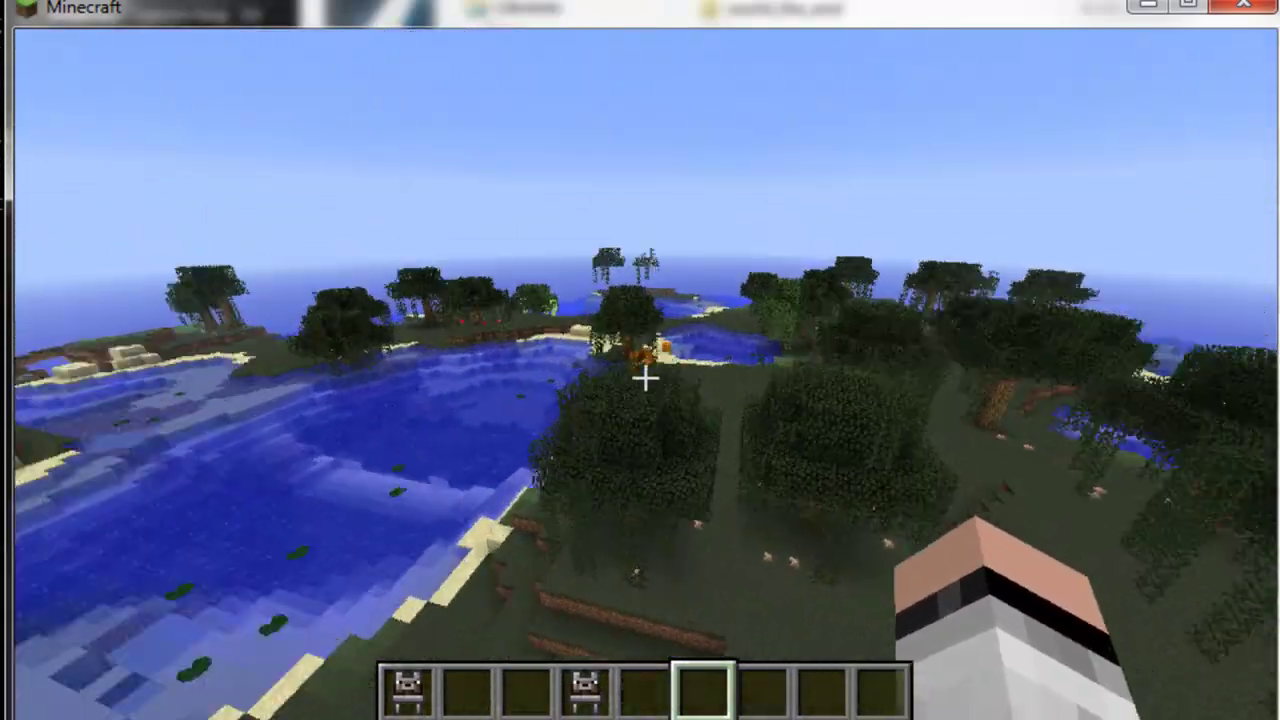